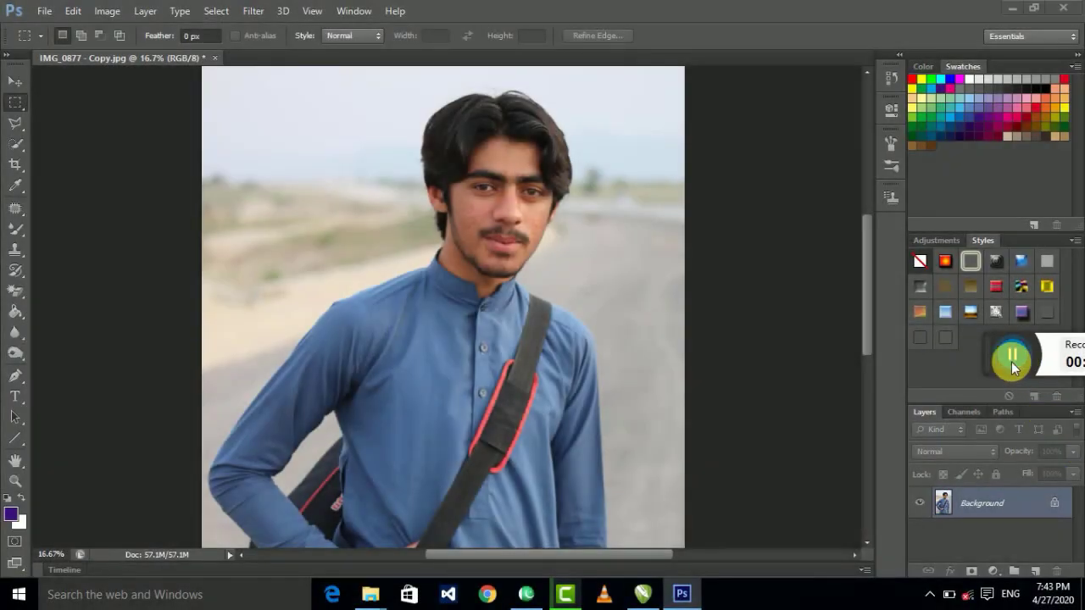
Zoom in on the portrait and preview the HDR Toning dialog, then close it.
{"action": "left_click_drag", "start_coordinate": [1047, 415], "coordinate": [484, 521]}
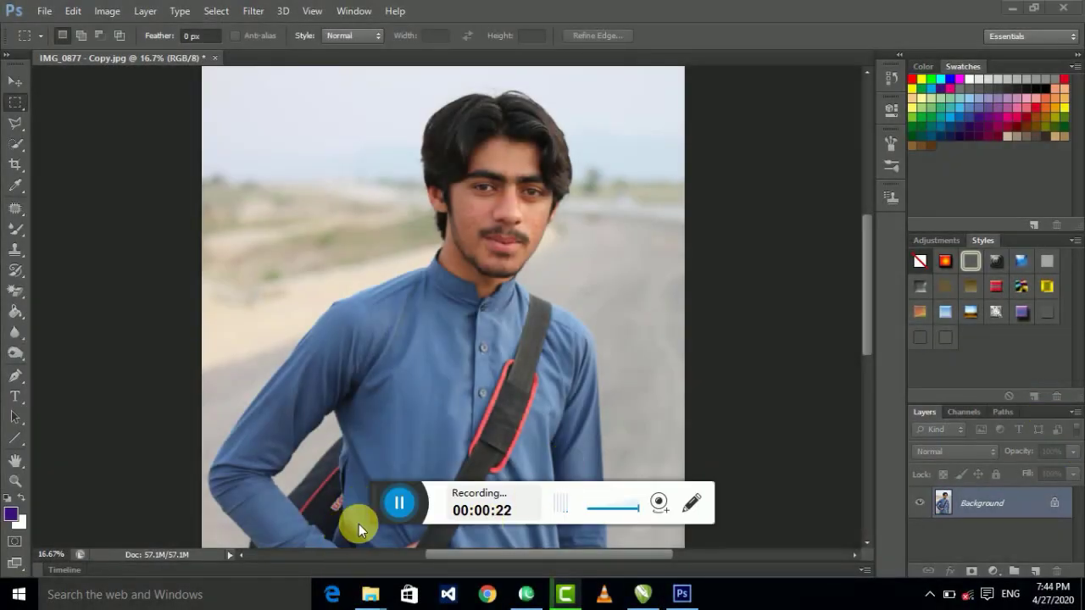
{"action": "left_click_drag", "start_coordinate": [379, 520], "coordinate": [1021, 372]}
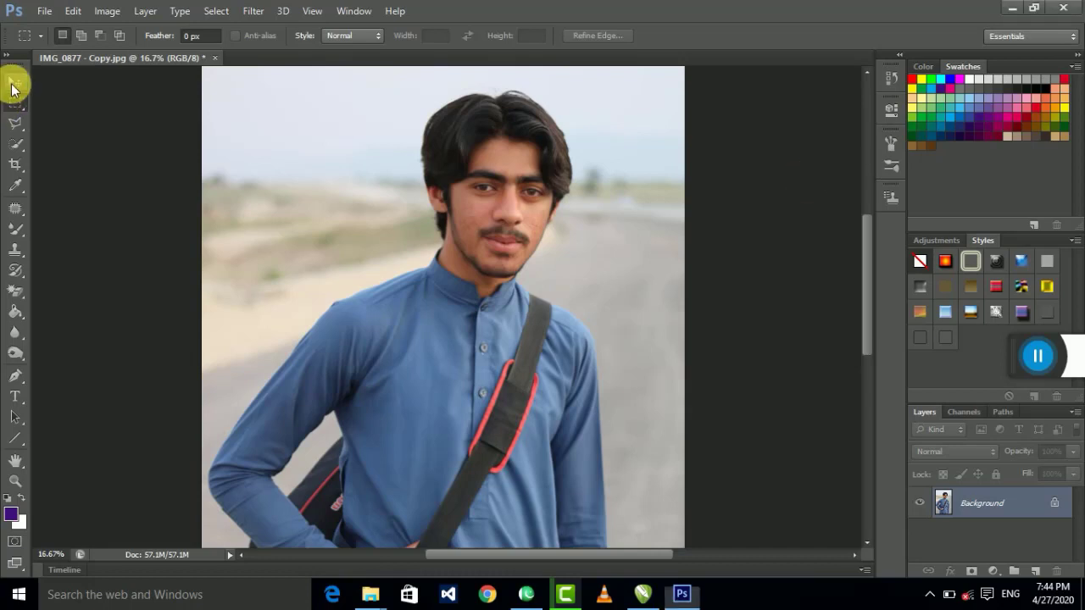
{"action": "left_click", "coordinate": [14, 82]}
{"action": "key", "text": "ctrl+plus"}
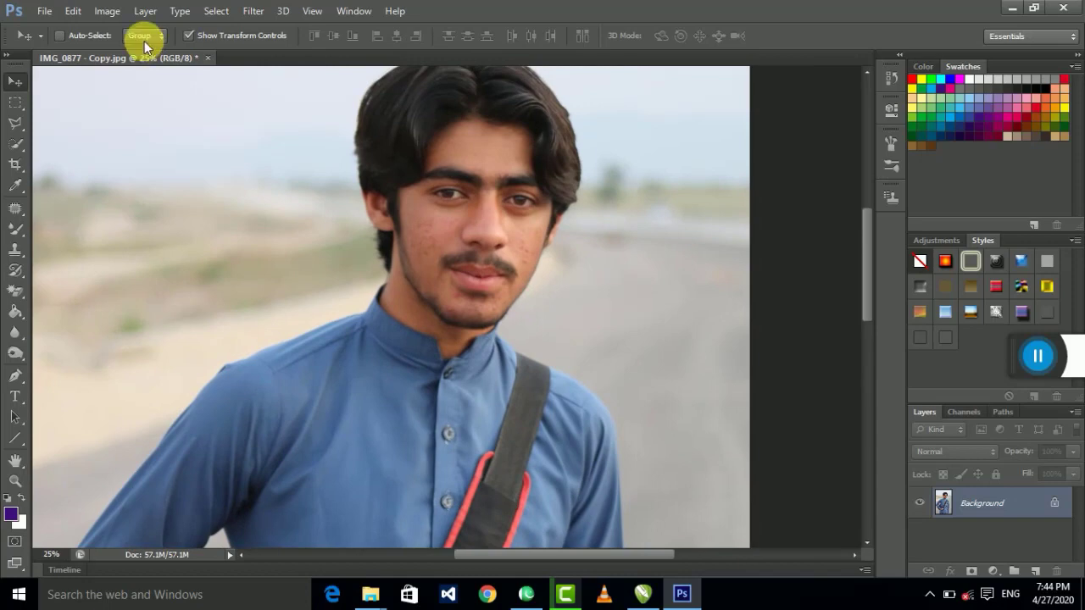
{"action": "left_click", "coordinate": [107, 11]}
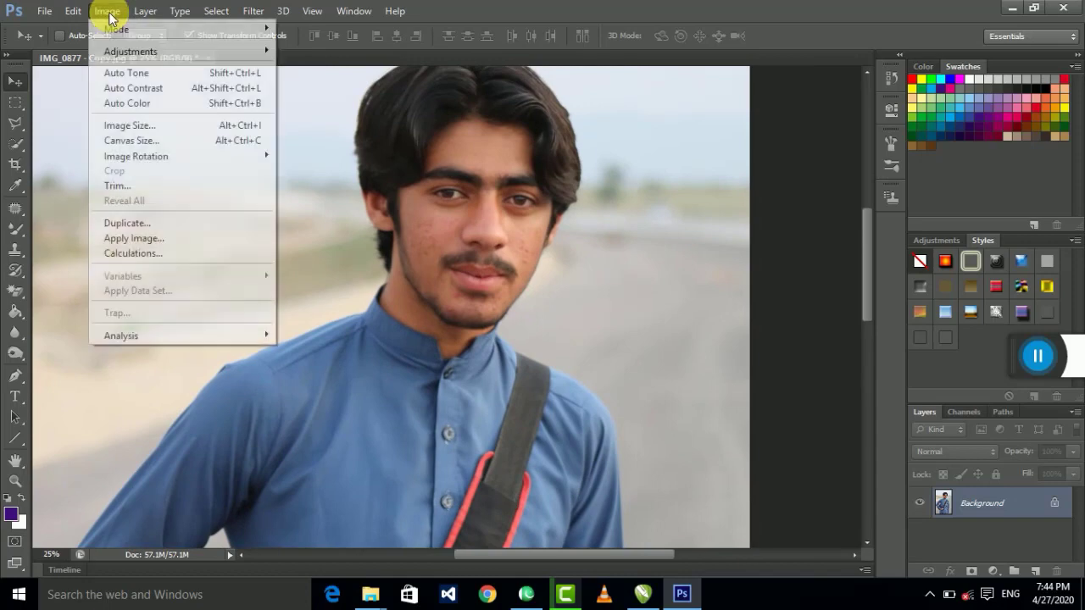
{"action": "mouse_move", "coordinate": [131, 52]}
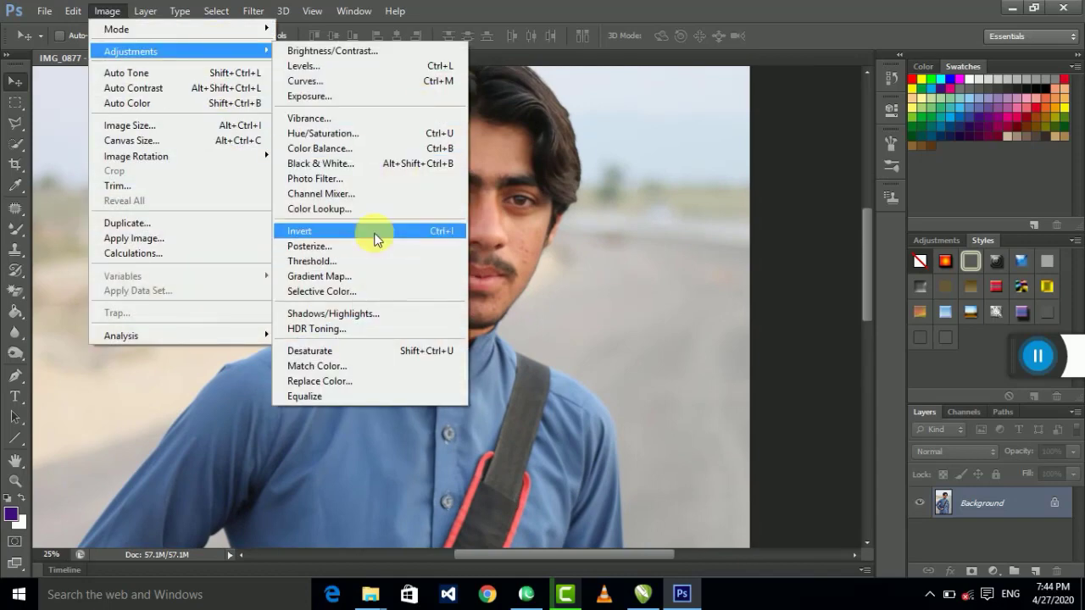
{"action": "left_click", "coordinate": [366, 330]}
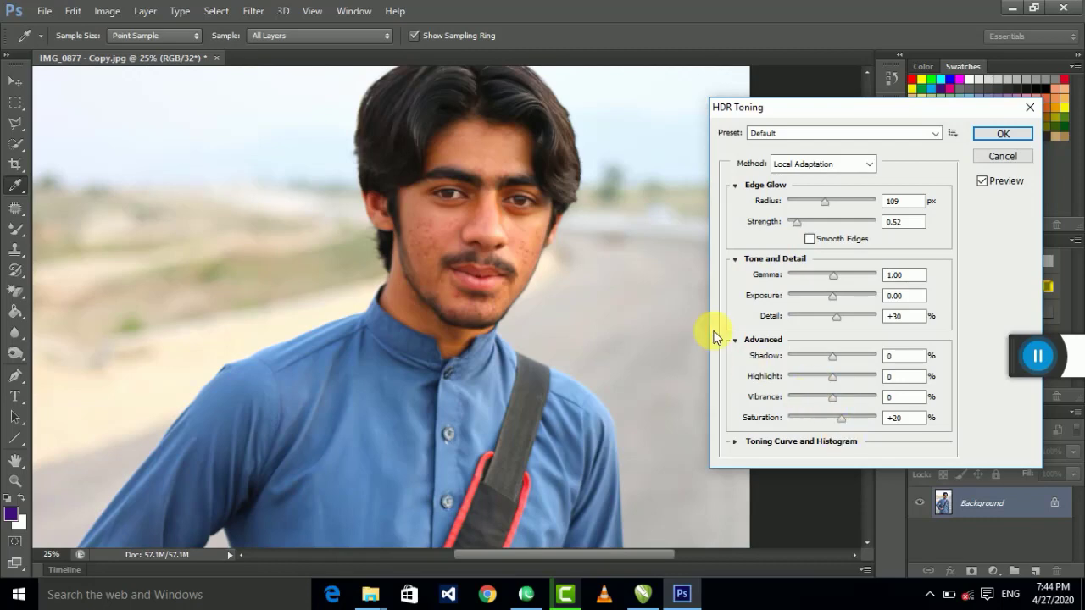
{"action": "left_click", "coordinate": [1003, 133]}
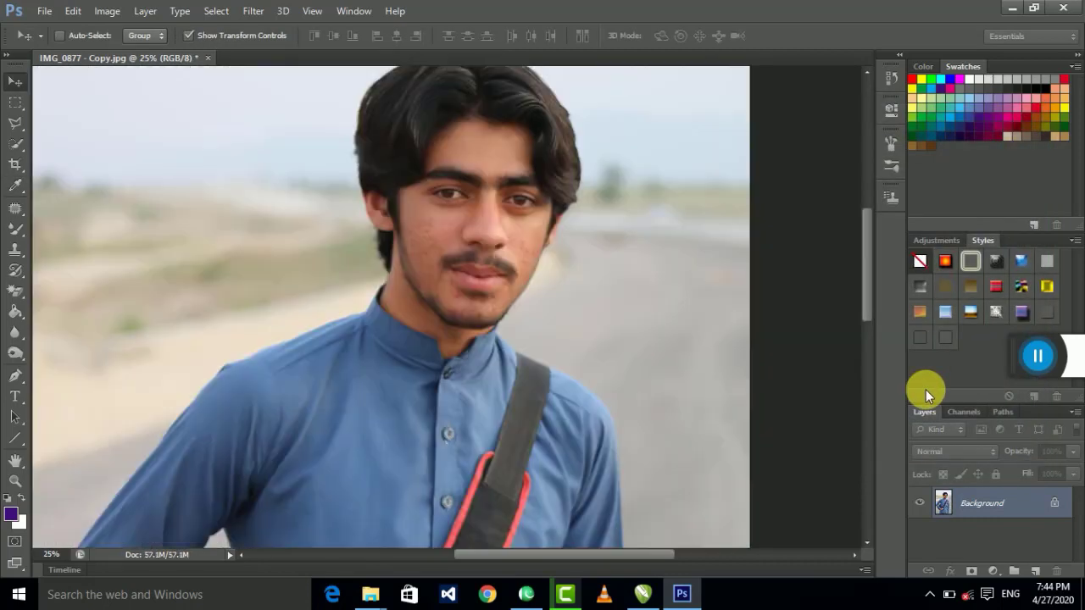
Duplicate the photo layer with Ctrl+J and start HDR Toning, accepting the flatten prompt.
{"action": "key", "text": "ctrl+j"}
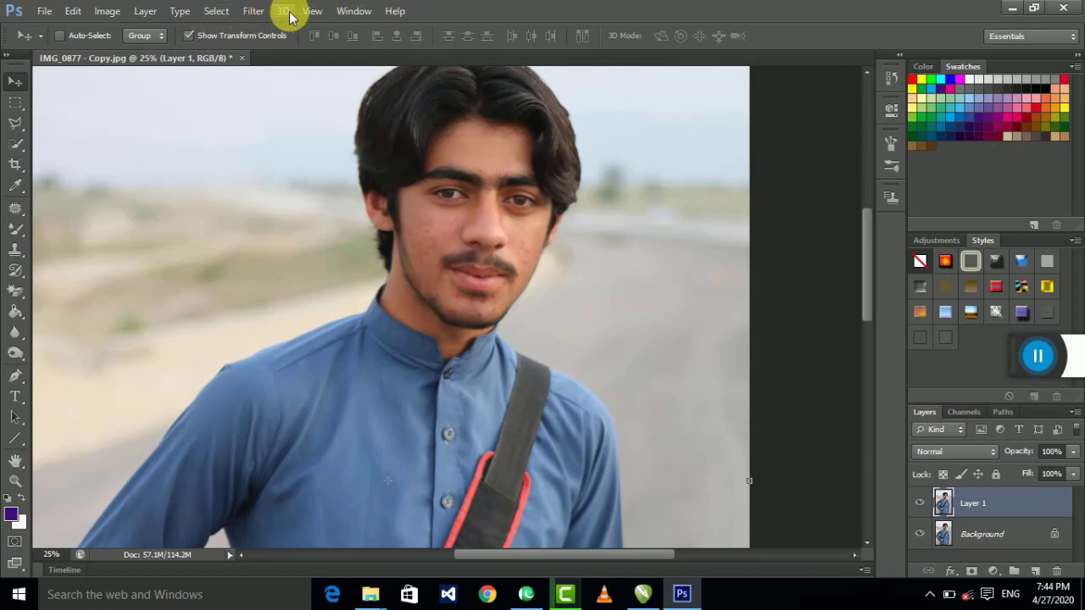
{"action": "left_click", "coordinate": [251, 11]}
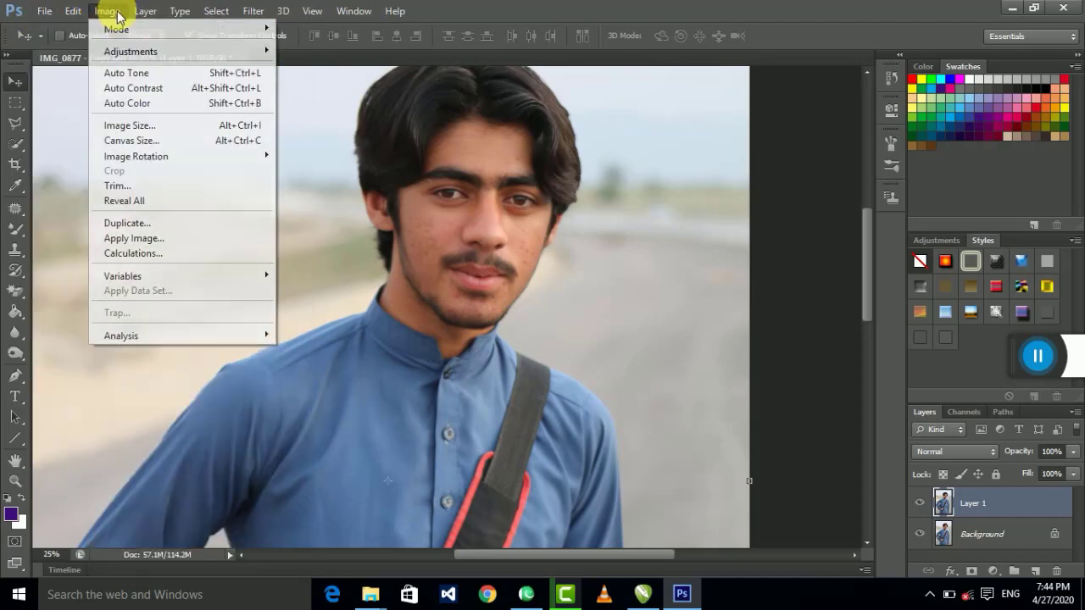
{"action": "mouse_move", "coordinate": [130, 52]}
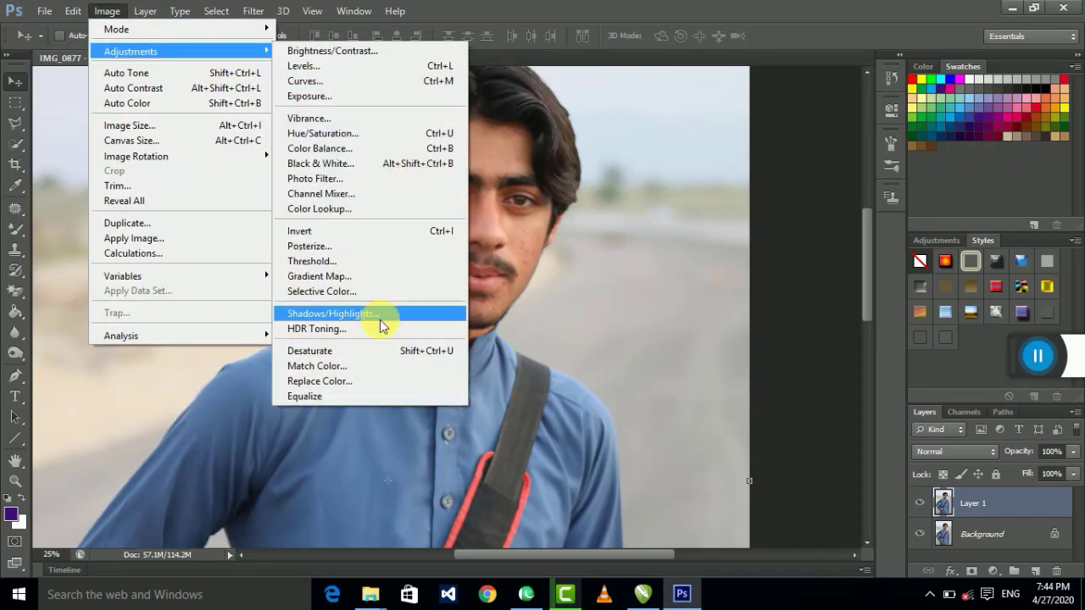
{"action": "left_click", "coordinate": [649, 293]}
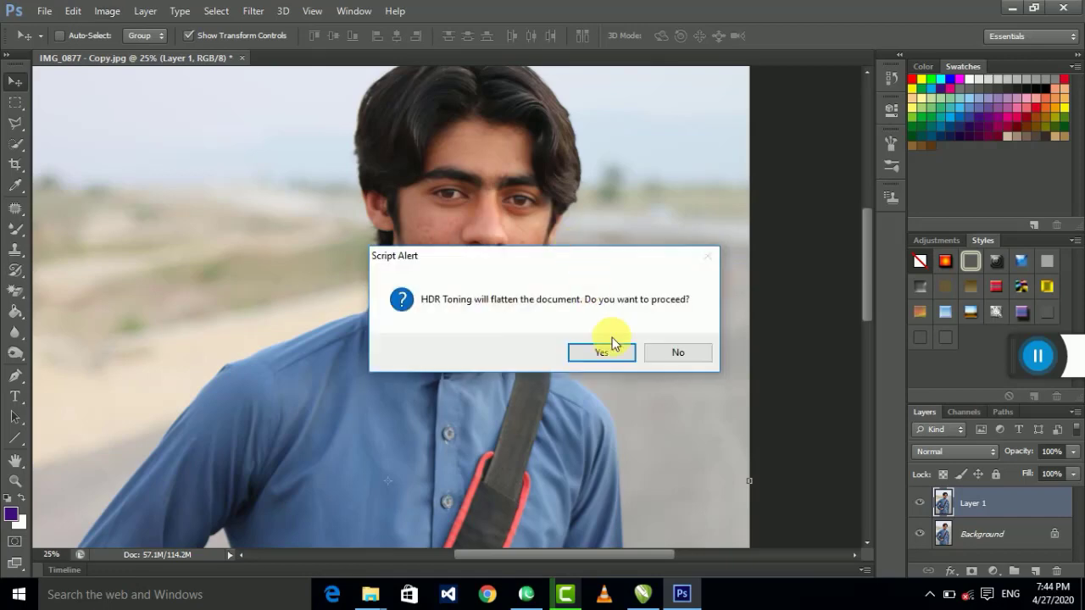
{"action": "left_click", "coordinate": [604, 354]}
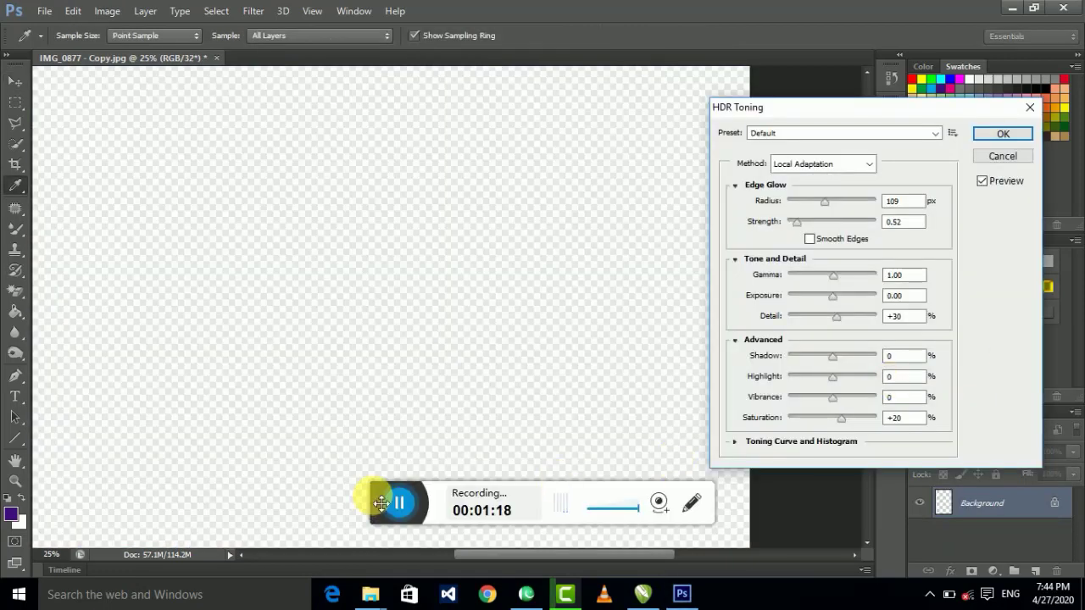
Move the HDR Toning window aside and set Saturation to +35.
{"action": "left_click_drag", "start_coordinate": [381, 504], "coordinate": [986, 537]}
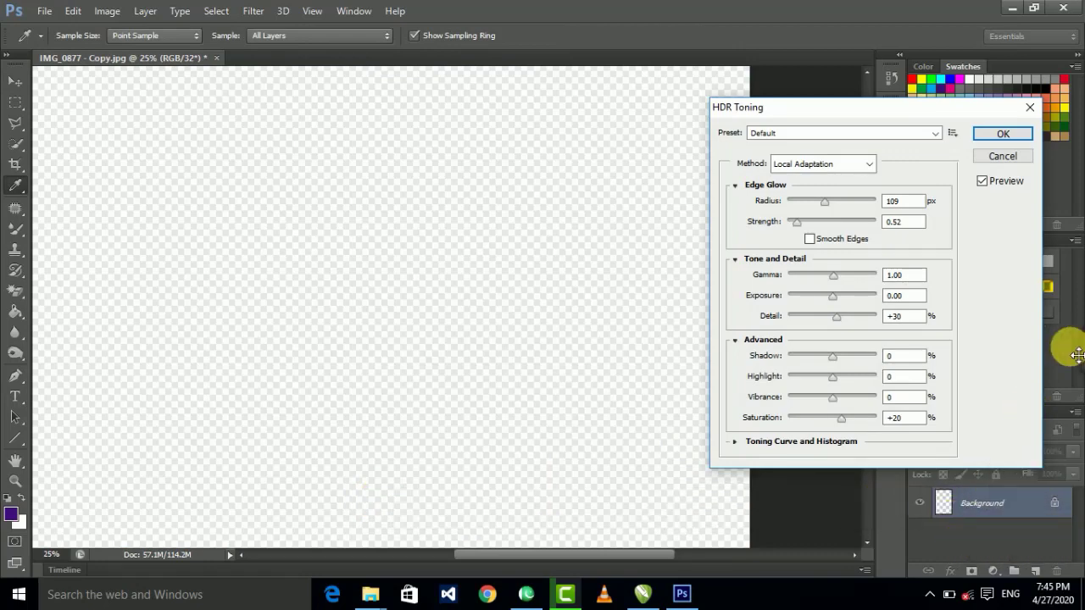
{"action": "left_click_drag", "start_coordinate": [868, 111], "coordinate": [765, 122]}
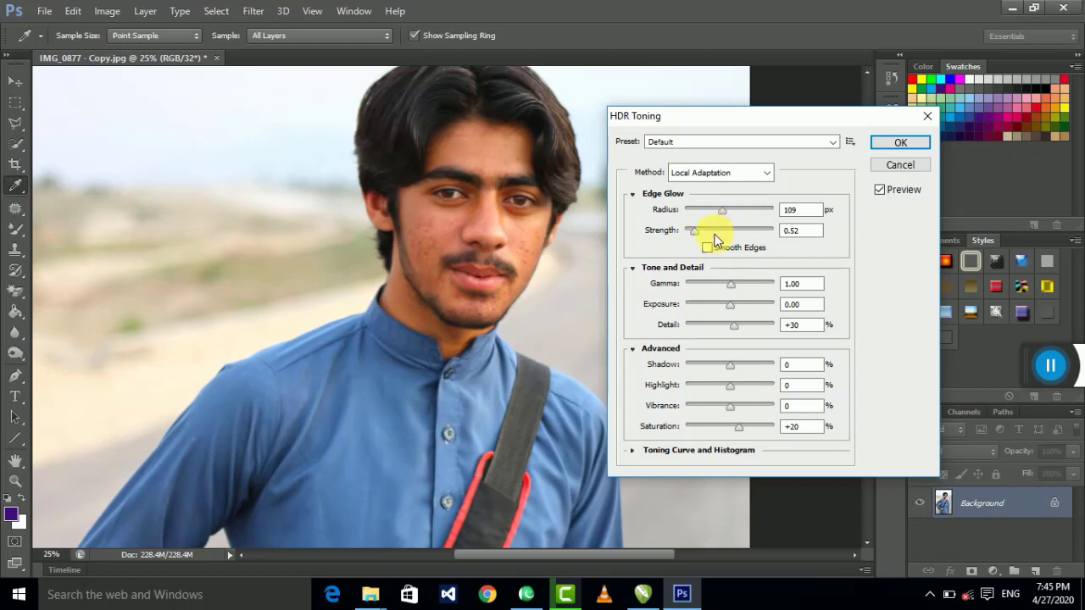
{"action": "left_click", "coordinate": [745, 427]}
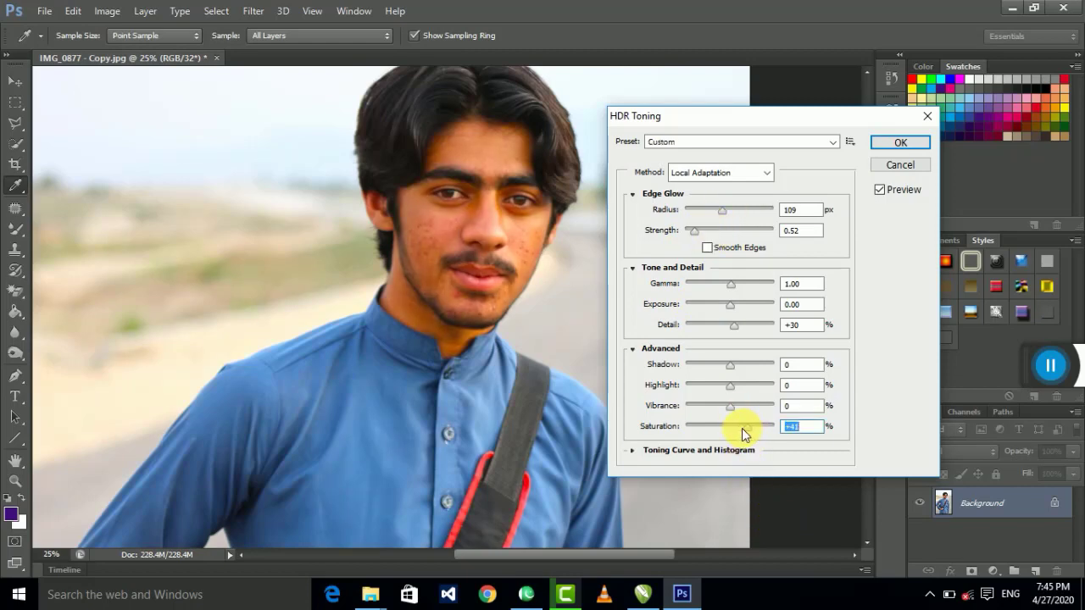
{"action": "left_click", "coordinate": [742, 428]}
{"action": "left_click_drag", "start_coordinate": [742, 428], "coordinate": [744, 428]}
{"action": "left_click", "coordinate": [744, 428]}
Reduce Highlight, raise edge-glow Strength, set Radius to 175, and apply HDR Toning.
{"action": "left_click", "coordinate": [718, 385]}
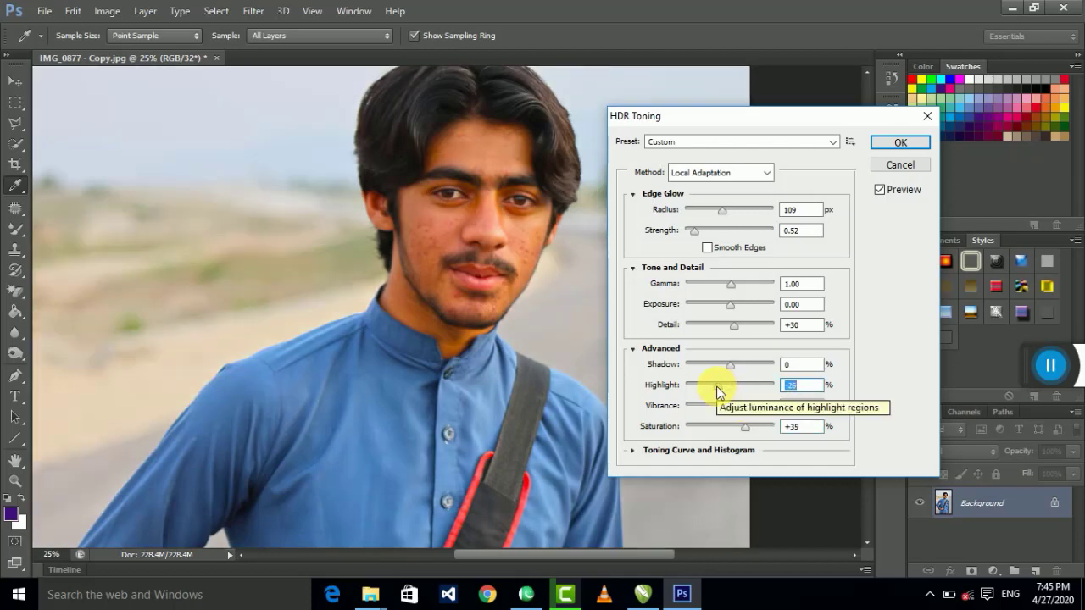
{"action": "left_click_drag", "start_coordinate": [716, 385], "coordinate": [725, 379]}
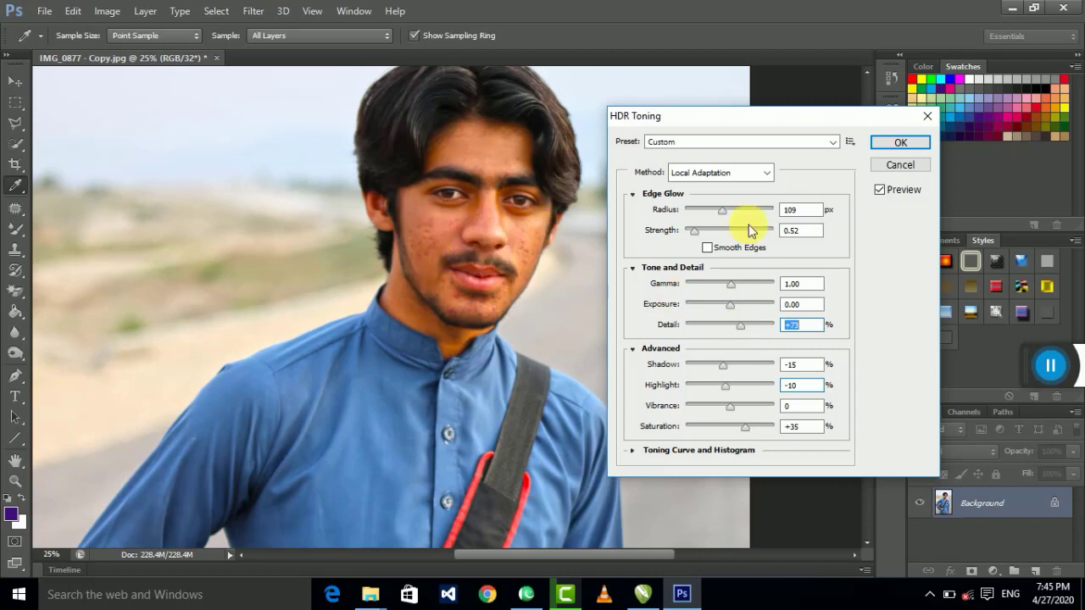
{"action": "left_click_drag", "start_coordinate": [720, 115], "coordinate": [746, 115]}
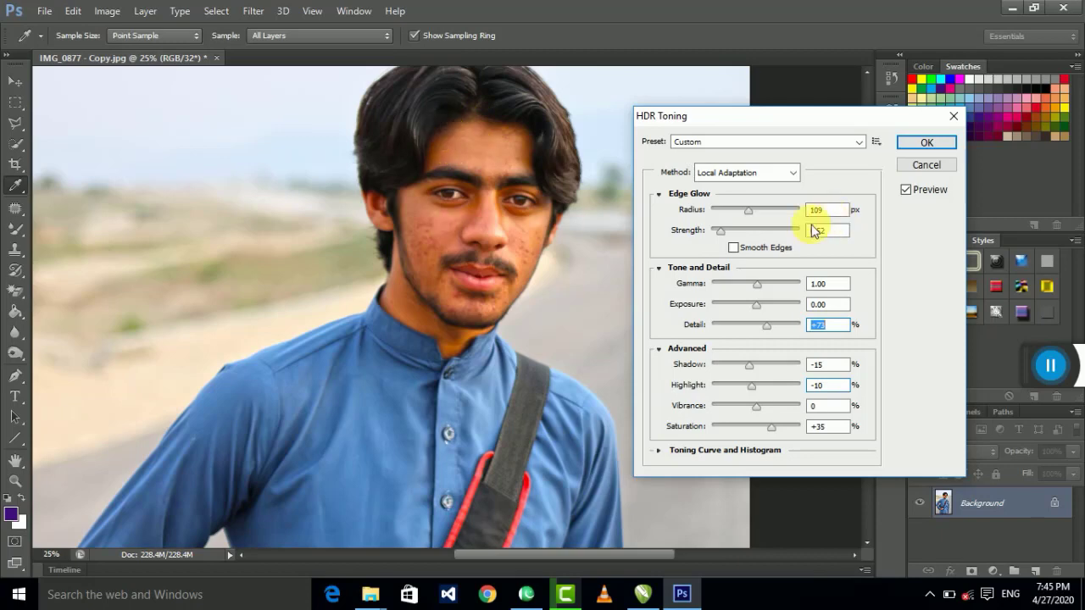
{"action": "left_click", "coordinate": [722, 234]}
{"action": "mouse_move", "coordinate": [725, 239]}
{"action": "left_mouse_down"}
{"action": "mouse_move", "coordinate": [751, 237]}
{"action": "mouse_move", "coordinate": [761, 210]}
{"action": "left_mouse_up"}
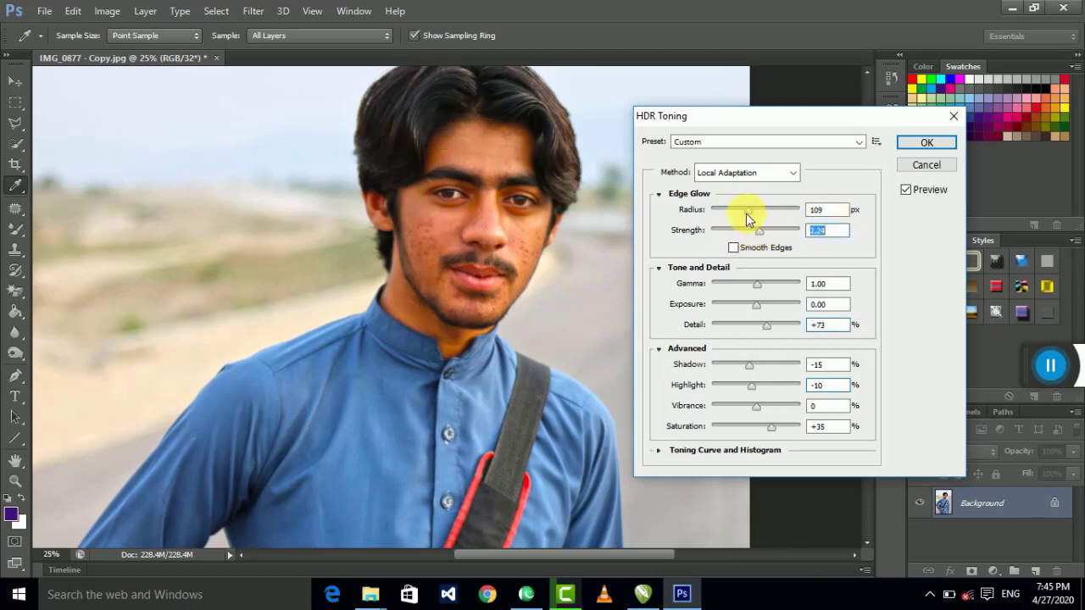
{"action": "left_click", "coordinate": [761, 210]}
{"action": "left_click", "coordinate": [913, 144]}
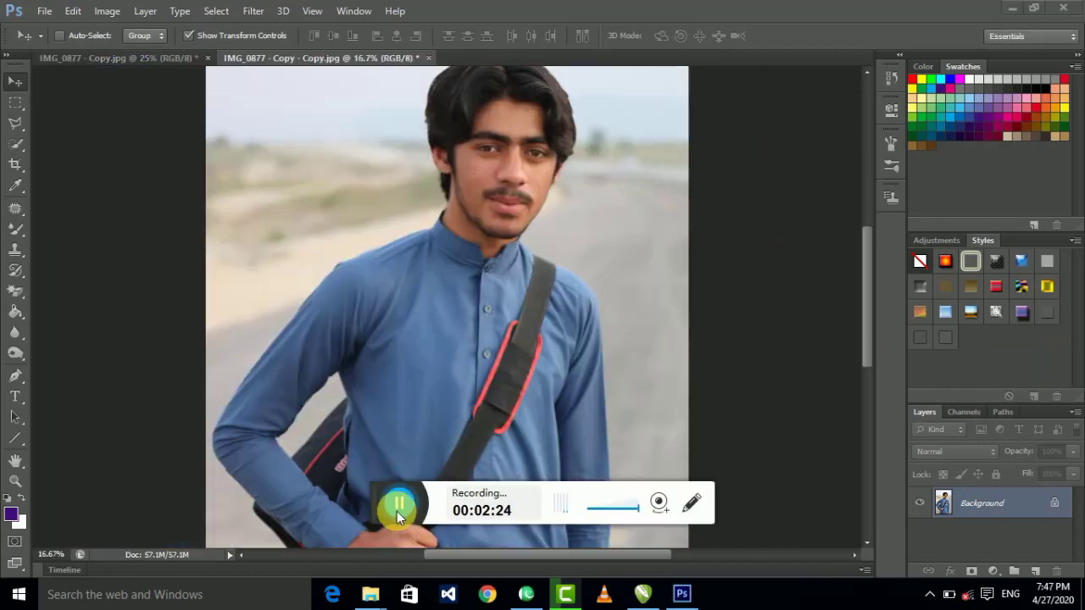
Switch between the HDR-toned portrait and the untouched copy, then zoom in on the face.
{"action": "left_click_drag", "start_coordinate": [385, 517], "coordinate": [949, 382]}
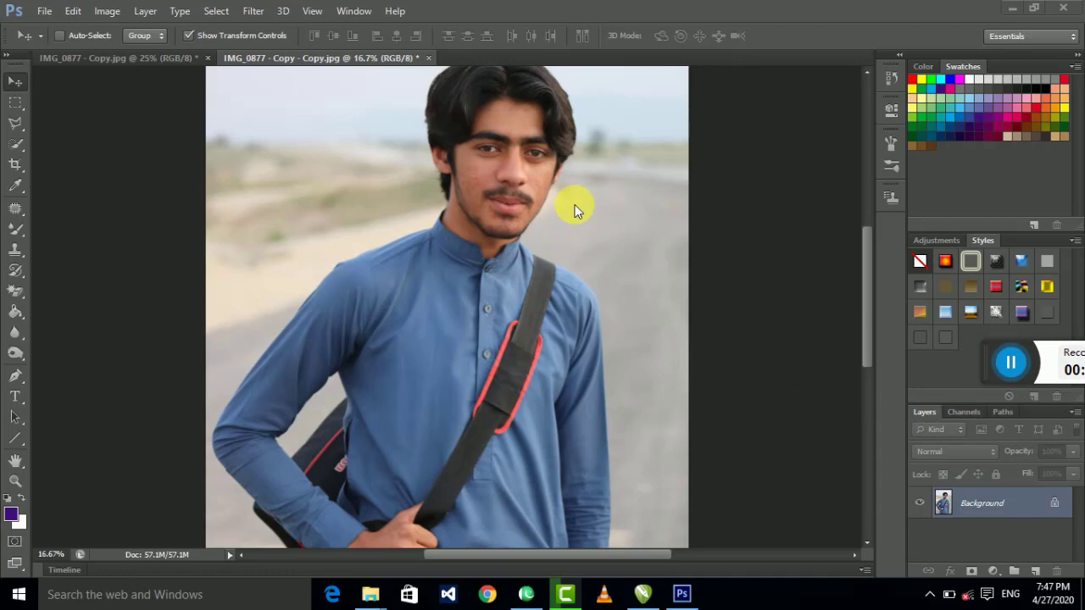
{"action": "scroll", "coordinate": [815, 265], "scroll_direction": "up", "scroll_amount": 2}
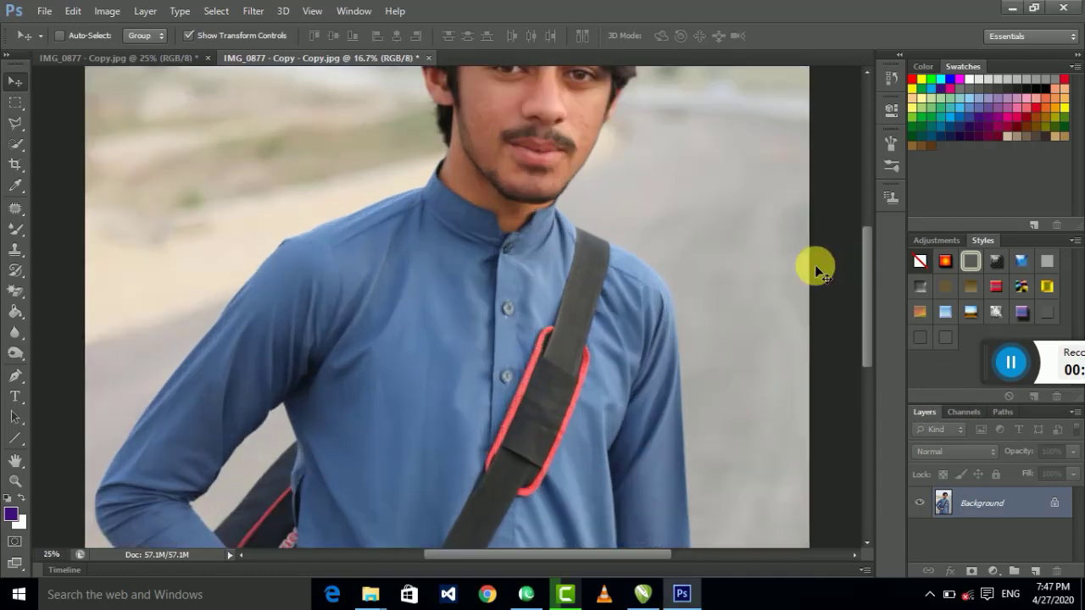
{"action": "scroll", "coordinate": [594, 271], "scroll_direction": "down", "scroll_amount": 1}
{"action": "left_click", "coordinate": [155, 57]}
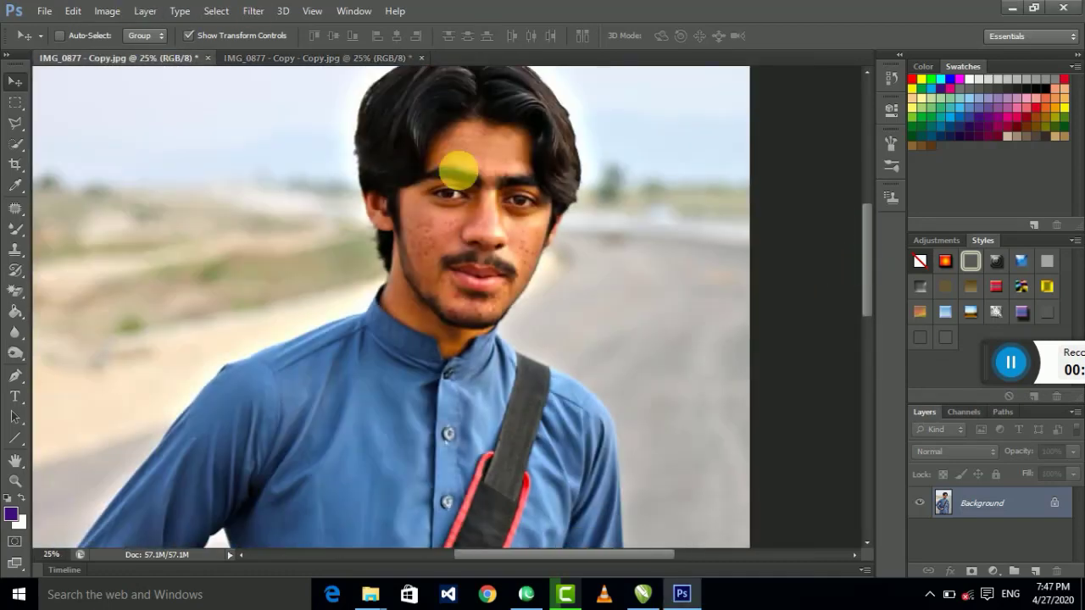
{"action": "scroll", "coordinate": [613, 178], "scroll_direction": "up", "scroll_amount": 1}
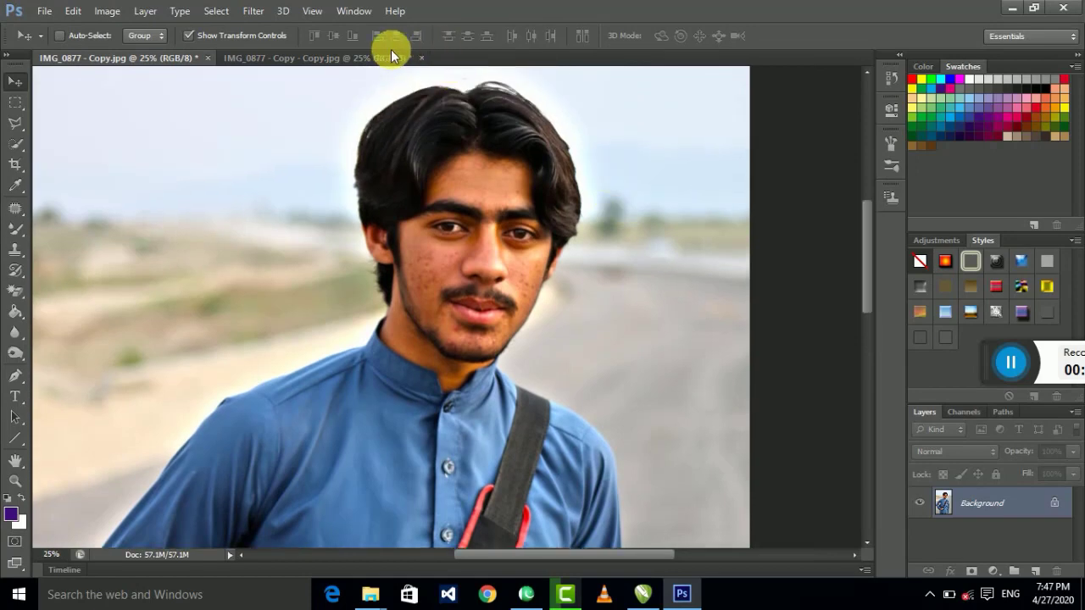
{"action": "left_click", "coordinate": [348, 59]}
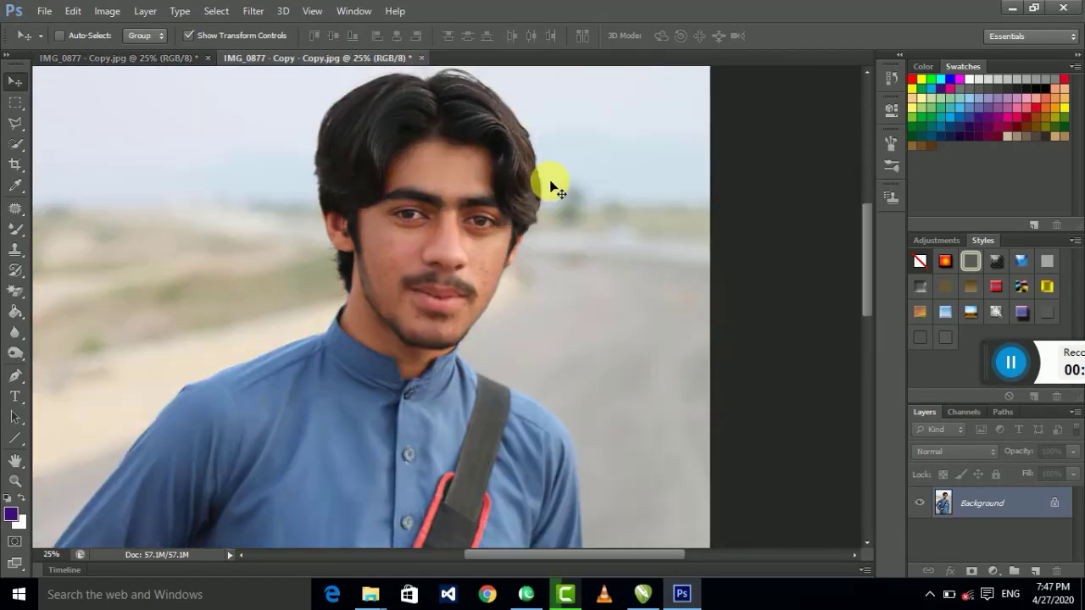
{"action": "left_click", "coordinate": [136, 58]}
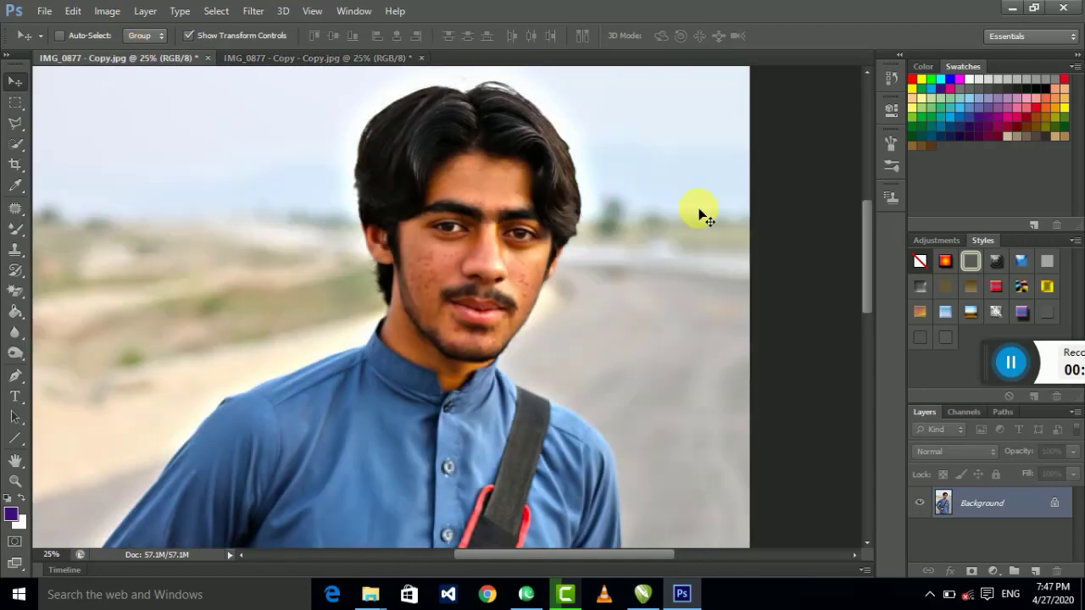
{"action": "key", "text": "ctrl+equal"}
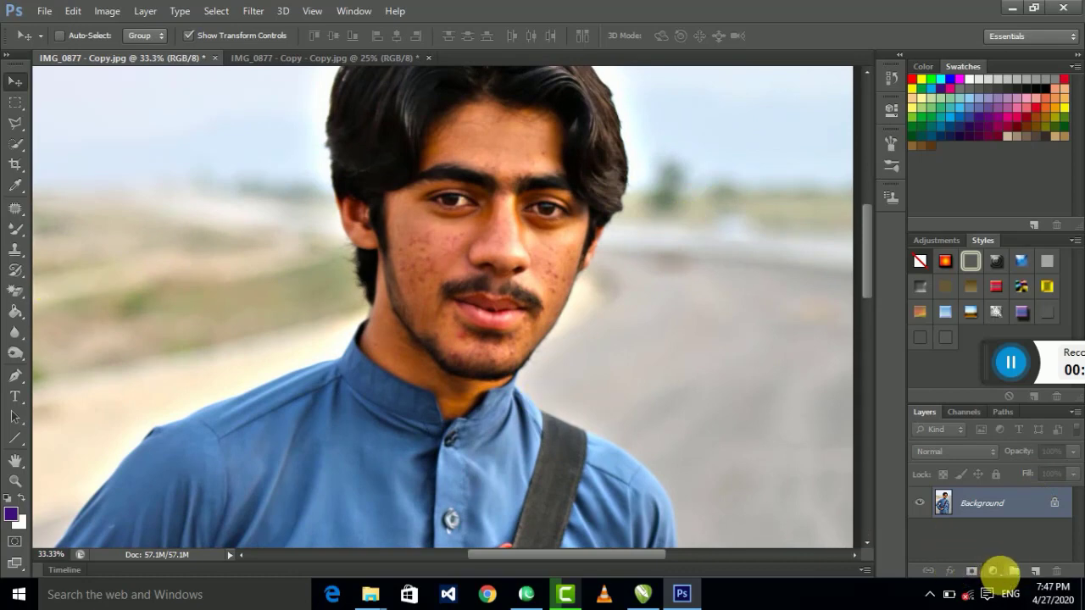
Add a Selective Color adjustment layer with Reds Black lowered to -27%.
{"action": "left_click", "coordinate": [994, 570]}
{"action": "left_click", "coordinate": [686, 9]}
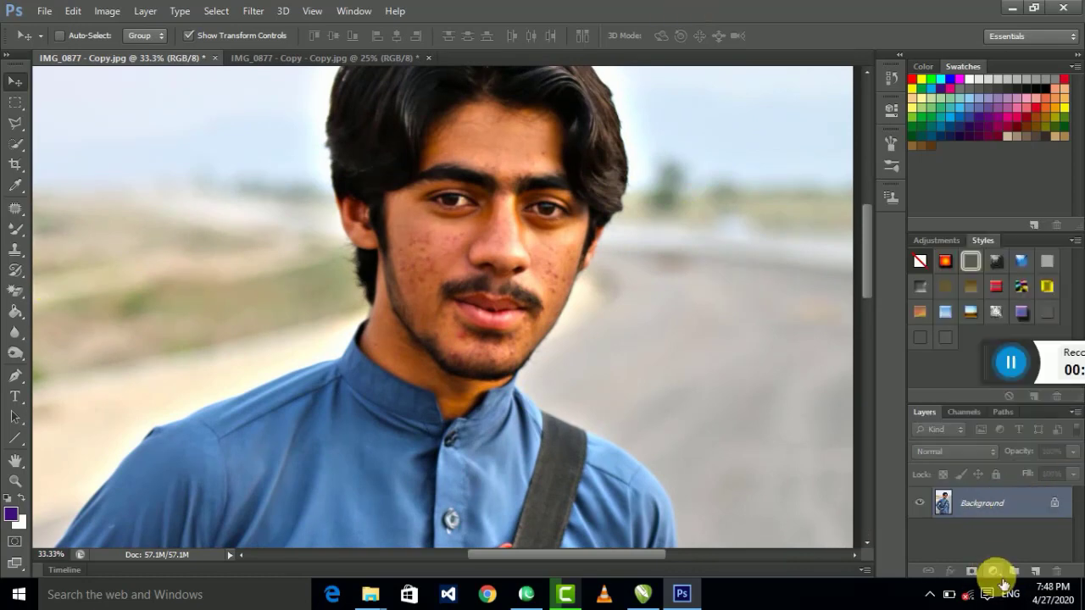
{"action": "left_click", "coordinate": [993, 571]}
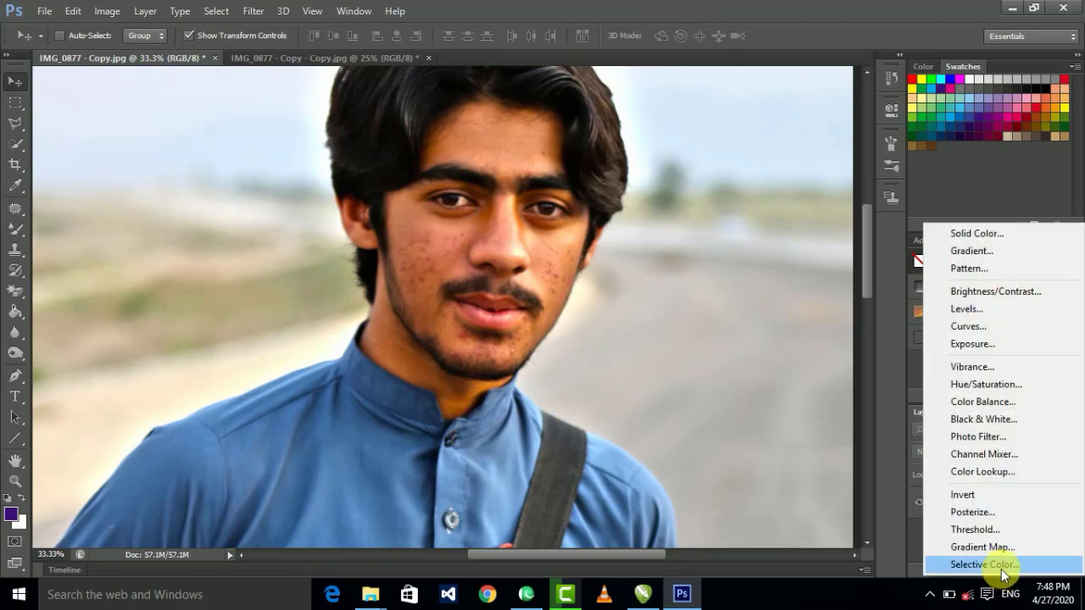
{"action": "left_click", "coordinate": [999, 564]}
{"action": "left_click_drag", "start_coordinate": [750, 304], "coordinate": [747, 301]}
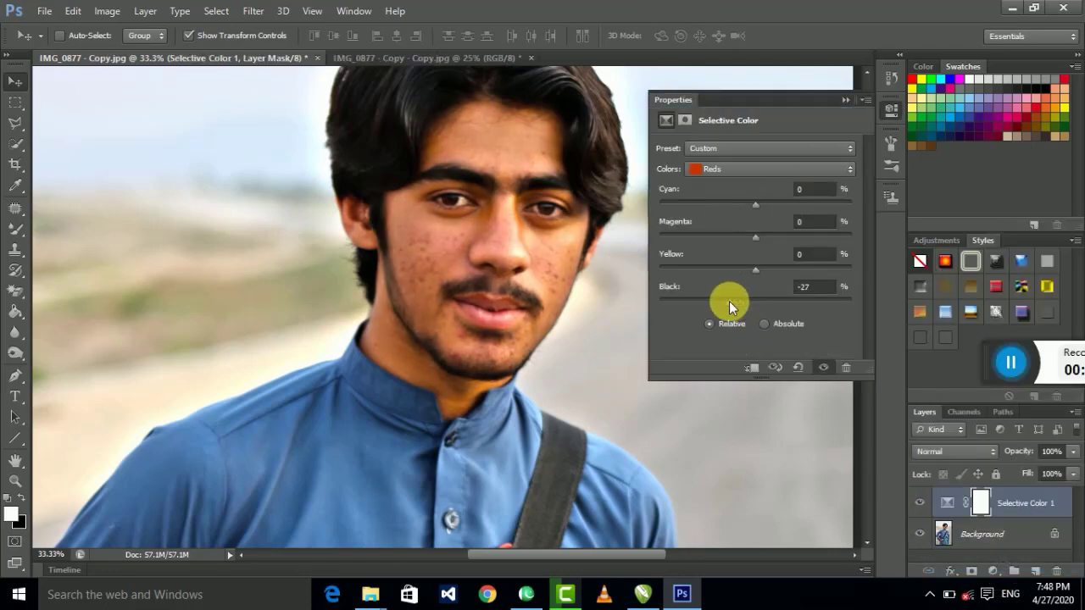
{"action": "left_click", "coordinate": [850, 100]}
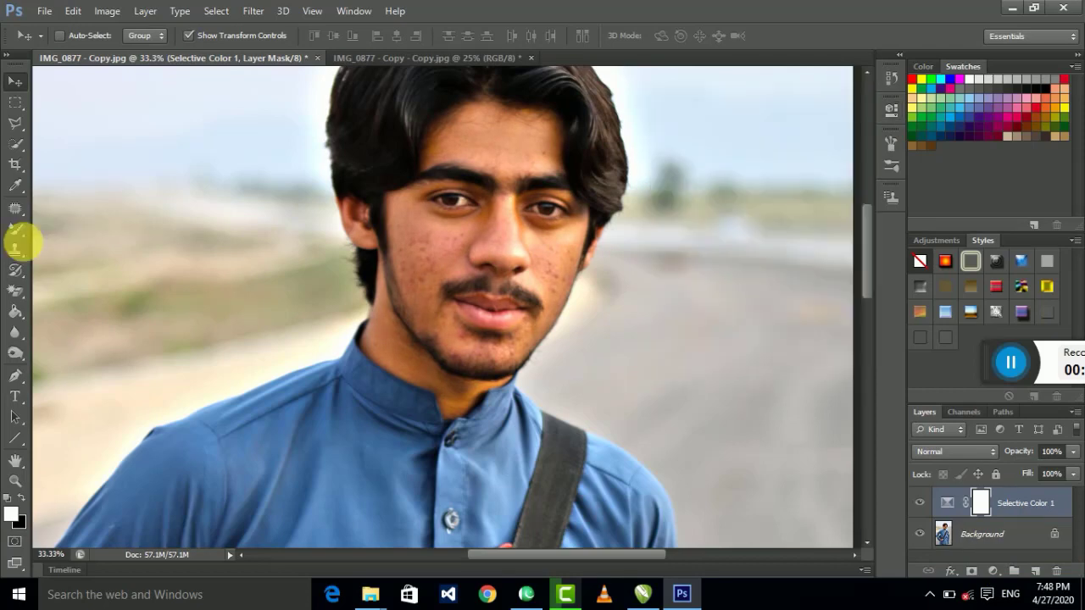
{"action": "left_click", "coordinate": [17, 229]}
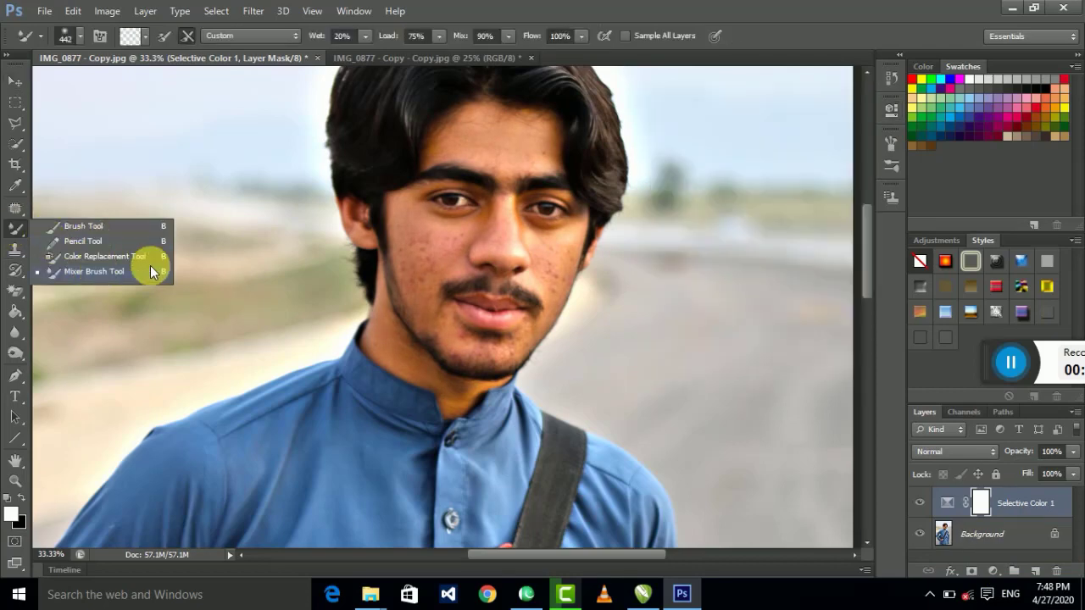
Blend the forehead skin smooth with a 108 px mixer brush.
{"action": "key", "text": "ctrl+plus"}
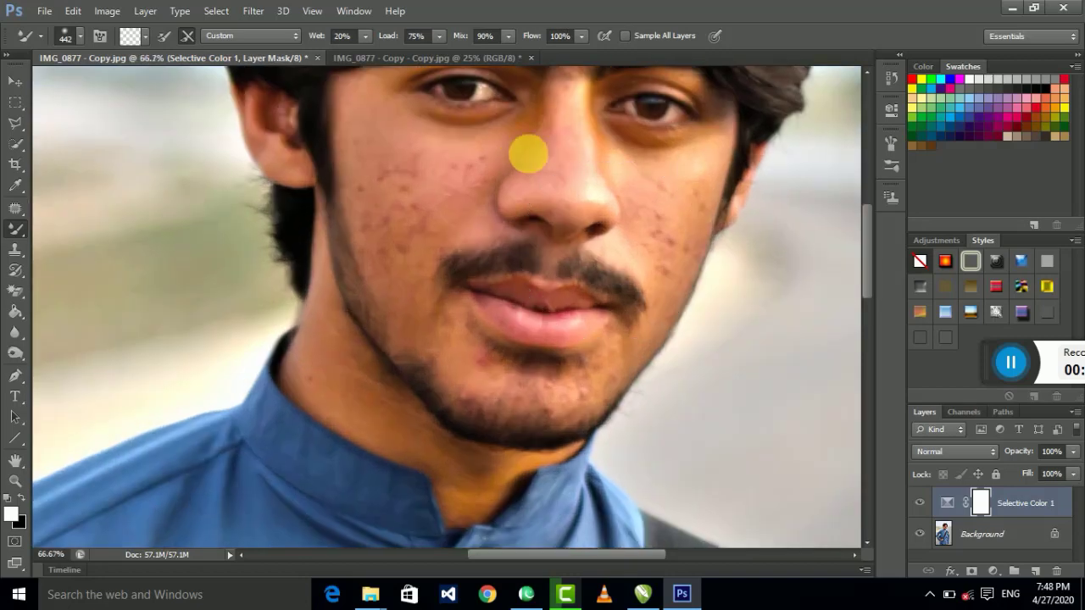
{"action": "left_click_drag", "start_coordinate": [528, 155], "coordinate": [399, 351]}
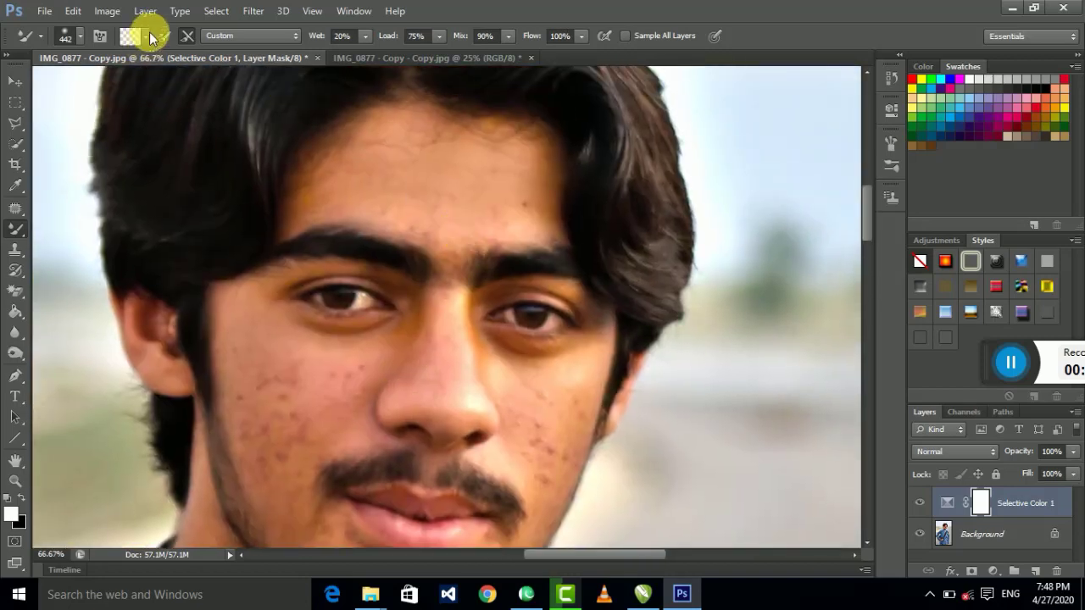
{"action": "left_click", "coordinate": [77, 35]}
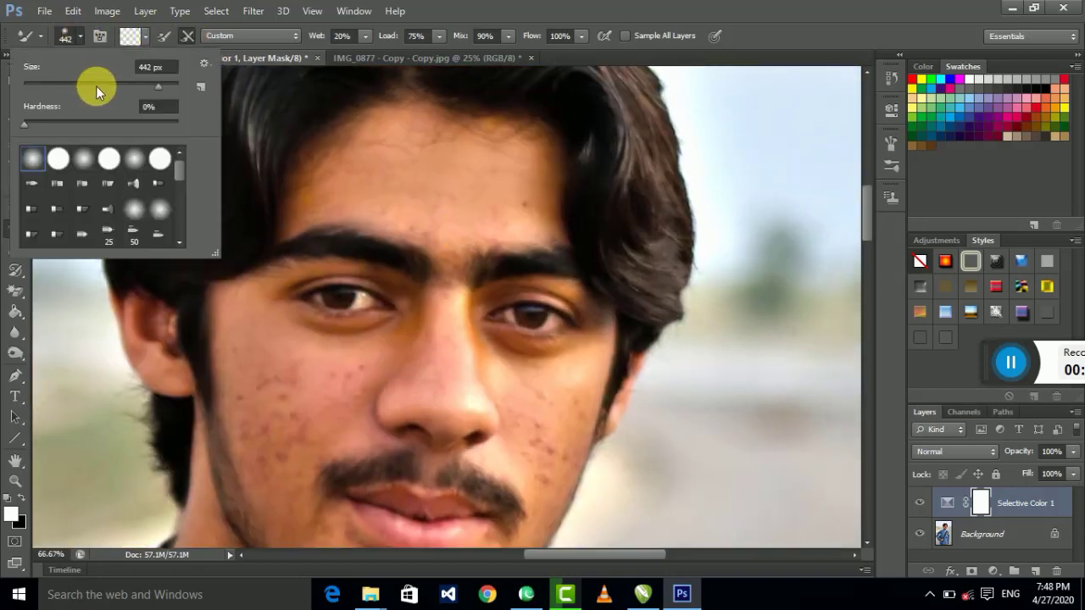
{"action": "left_click", "coordinate": [96, 85]}
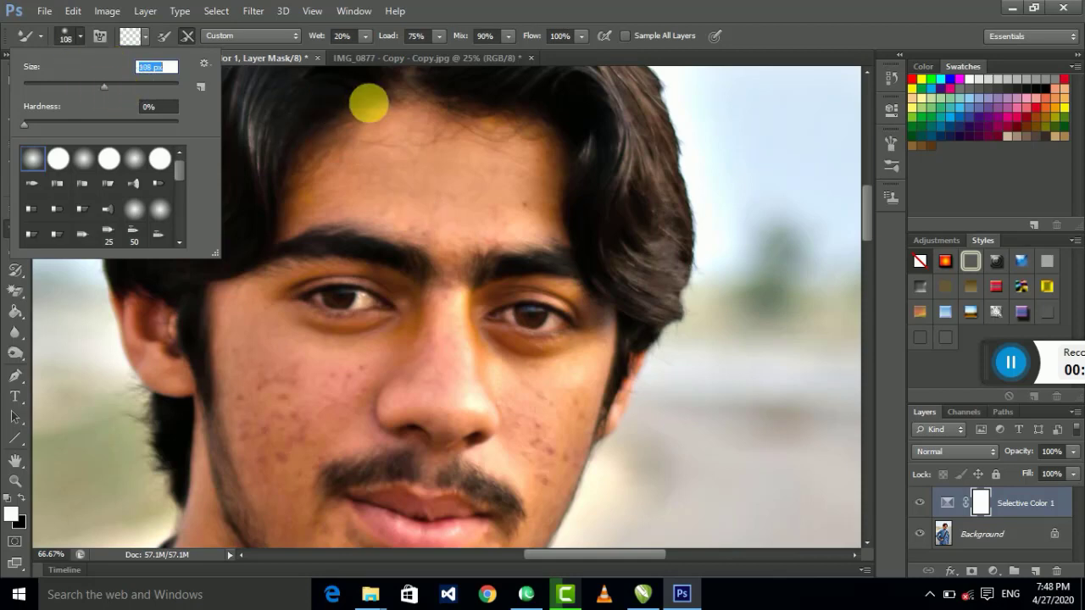
{"action": "left_click", "coordinate": [480, 174]}
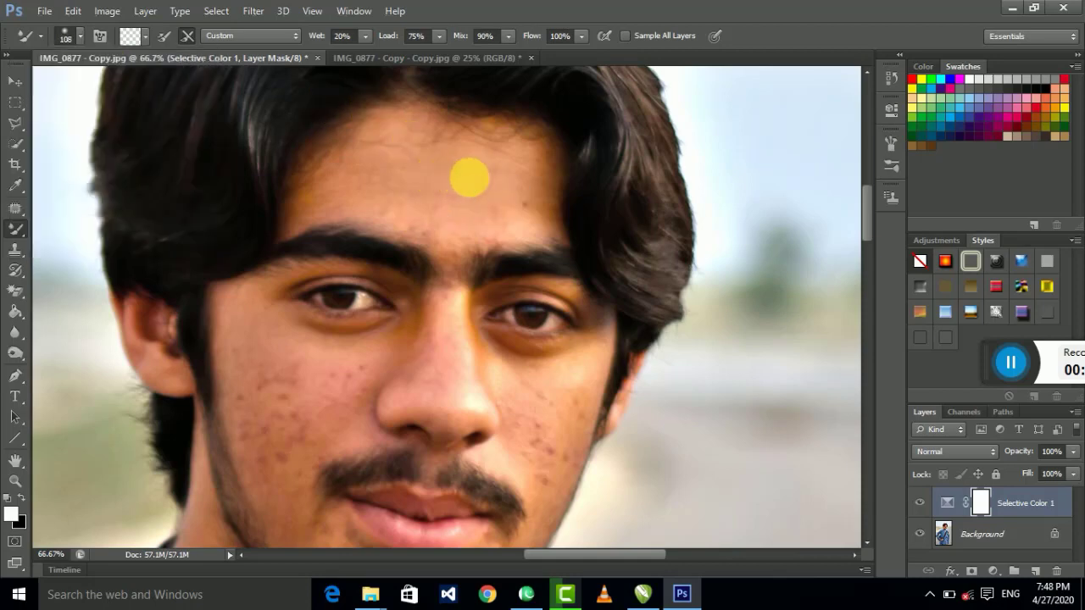
{"action": "mouse_move", "coordinate": [469, 178]}
{"action": "left_mouse_down"}
{"action": "mouse_move", "coordinate": [456, 156]}
{"action": "mouse_move", "coordinate": [395, 179]}
{"action": "left_mouse_up"}
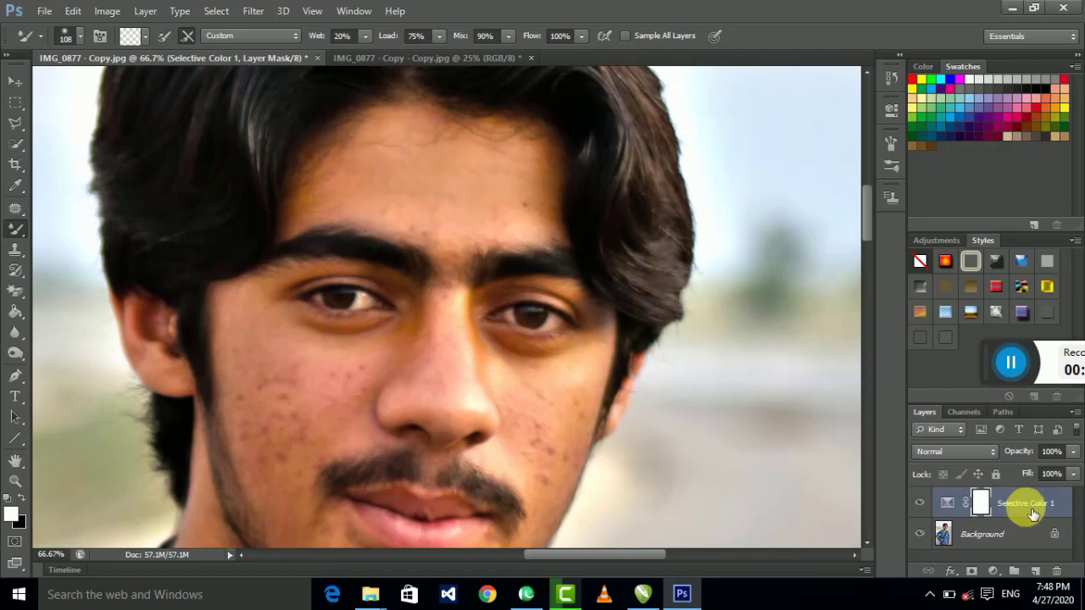
Merge the Selective Color layer into the photo, duplicate Background, and smooth the left cheek.
{"action": "left_click", "coordinate": [988, 534], "text": "shift"}
{"action": "right_click", "coordinate": [993, 536]}
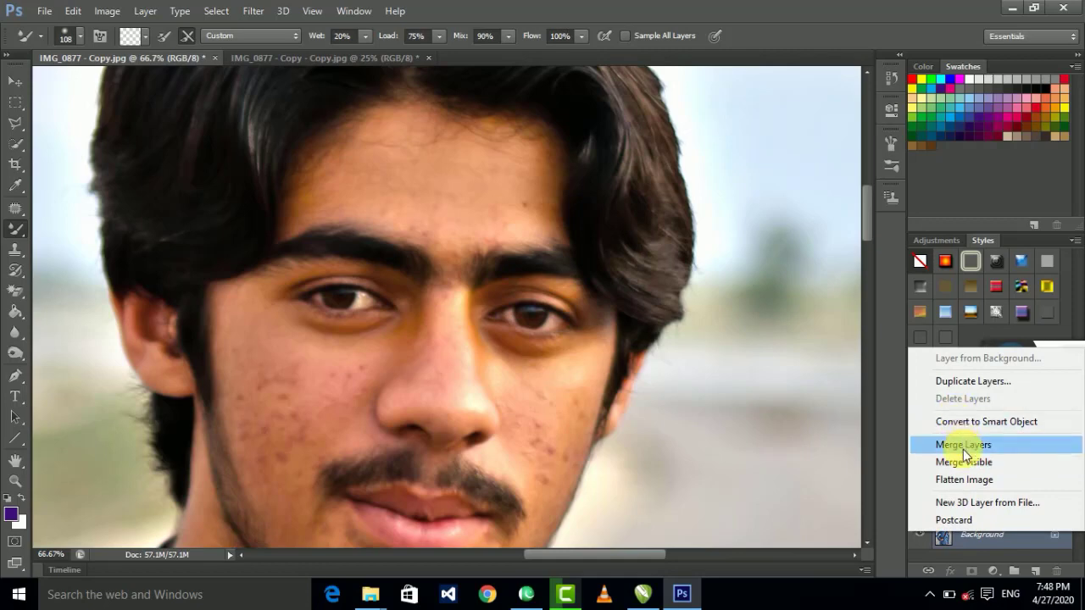
{"action": "left_click", "coordinate": [964, 445]}
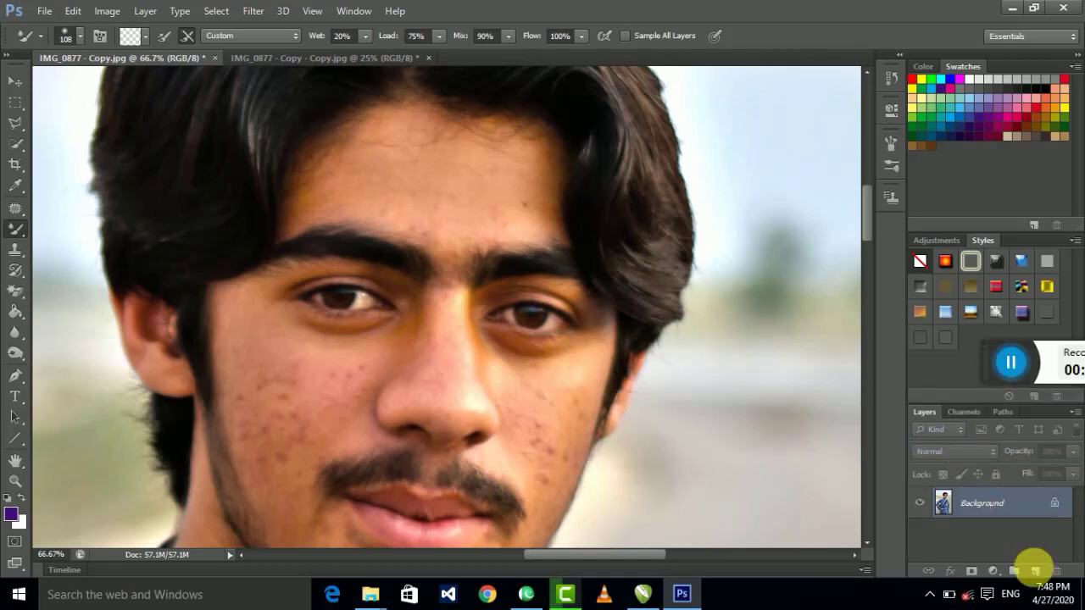
{"action": "mouse_move", "coordinate": [978, 504]}
{"action": "left_mouse_down"}
{"action": "mouse_move", "coordinate": [1045, 580]}
{"action": "mouse_move", "coordinate": [1036, 572]}
{"action": "left_mouse_up"}
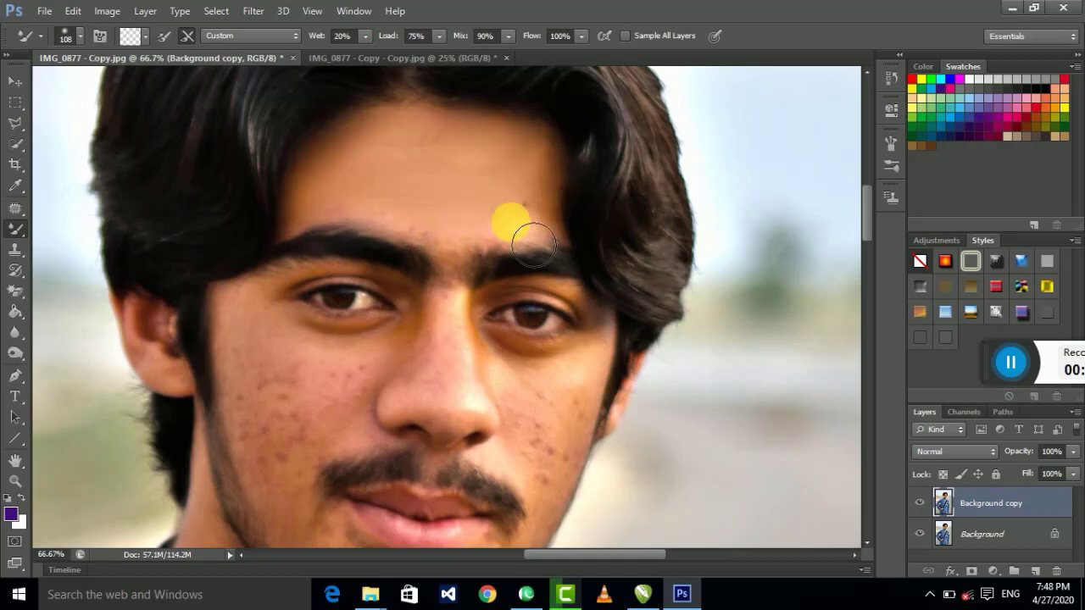
{"action": "scroll", "coordinate": [436, 220], "scroll_direction": "down", "scroll_amount": 2}
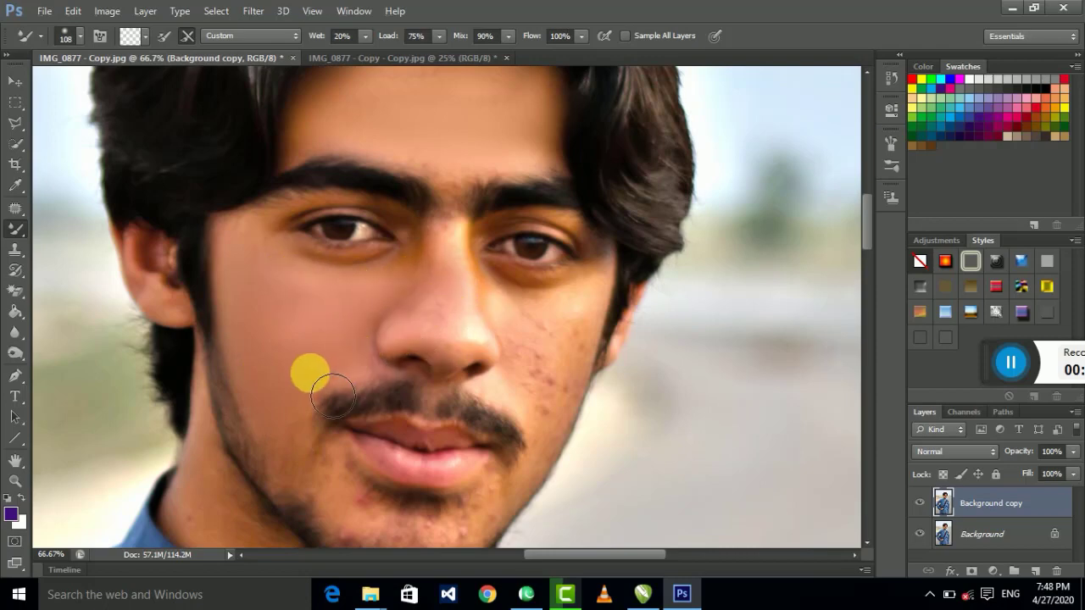
{"action": "left_click_drag", "start_coordinate": [519, 344], "coordinate": [432, 343]}
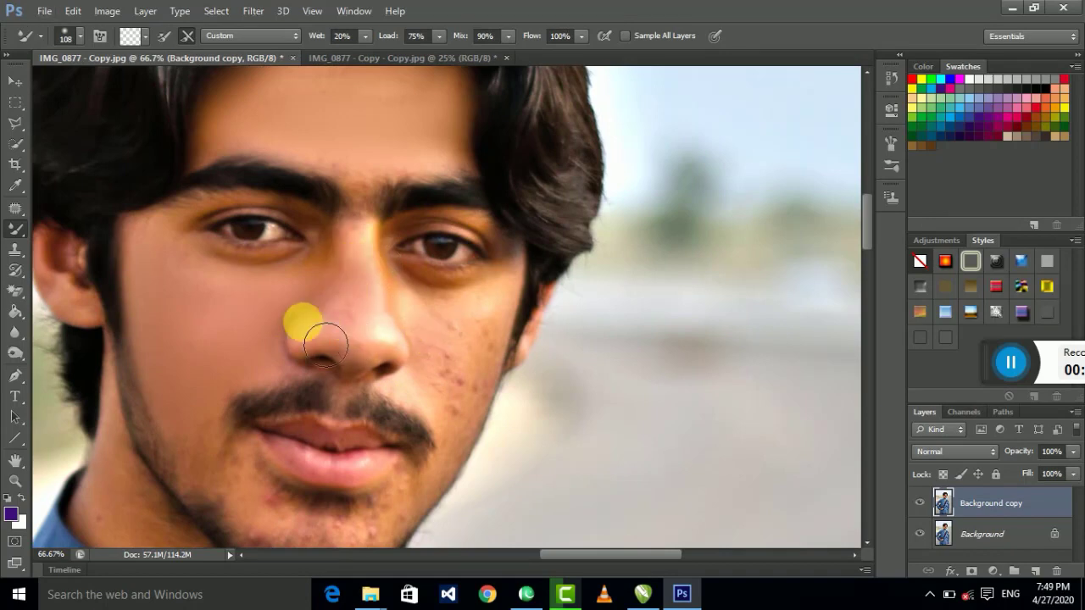
Switch to the Mixer Brush at 158 px, blend the cheek blemishes, and zoom to 25% on the face.
{"action": "right_click", "coordinate": [22, 228]}
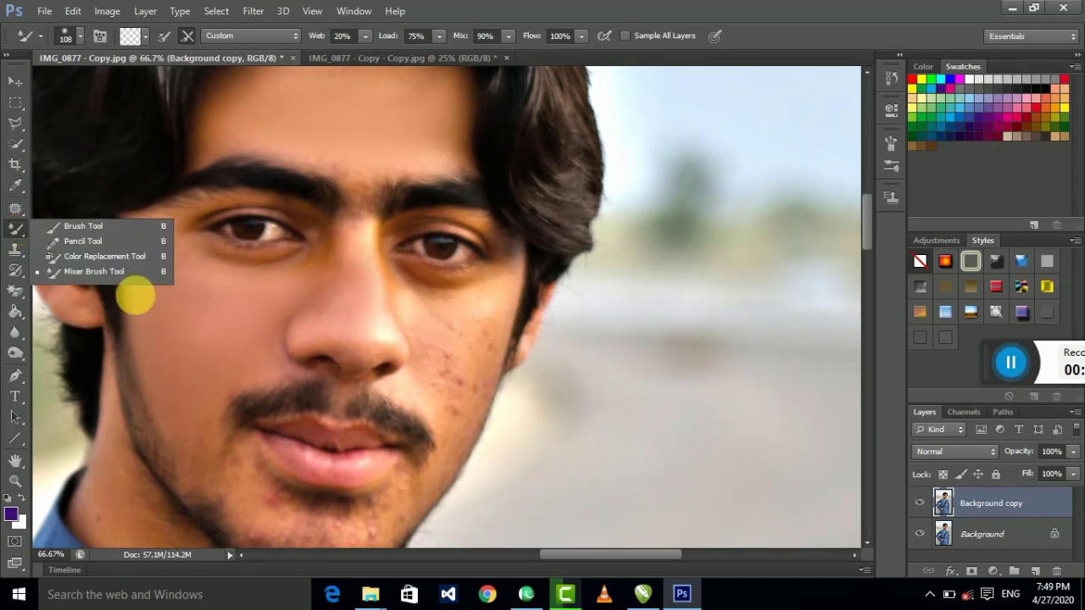
{"action": "left_click", "coordinate": [111, 272]}
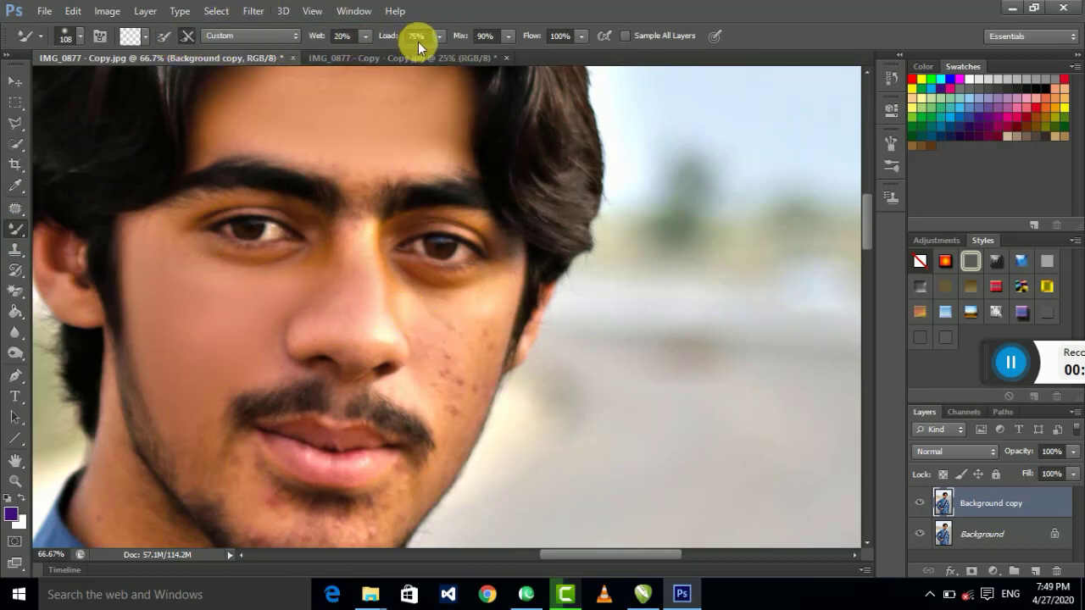
{"action": "left_click", "coordinate": [562, 37]}
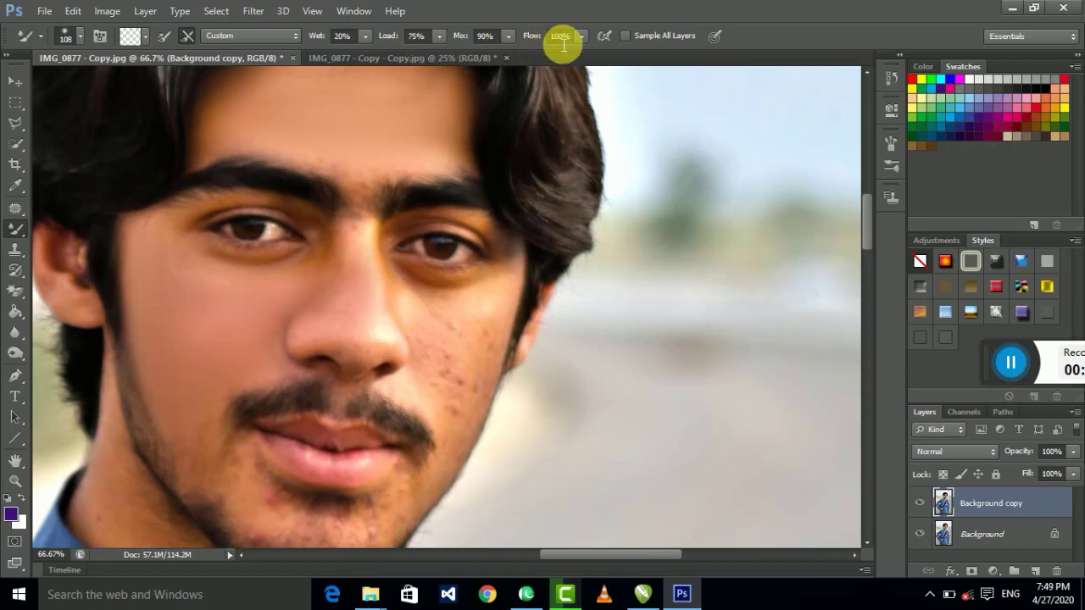
{"action": "left_click", "coordinate": [81, 36]}
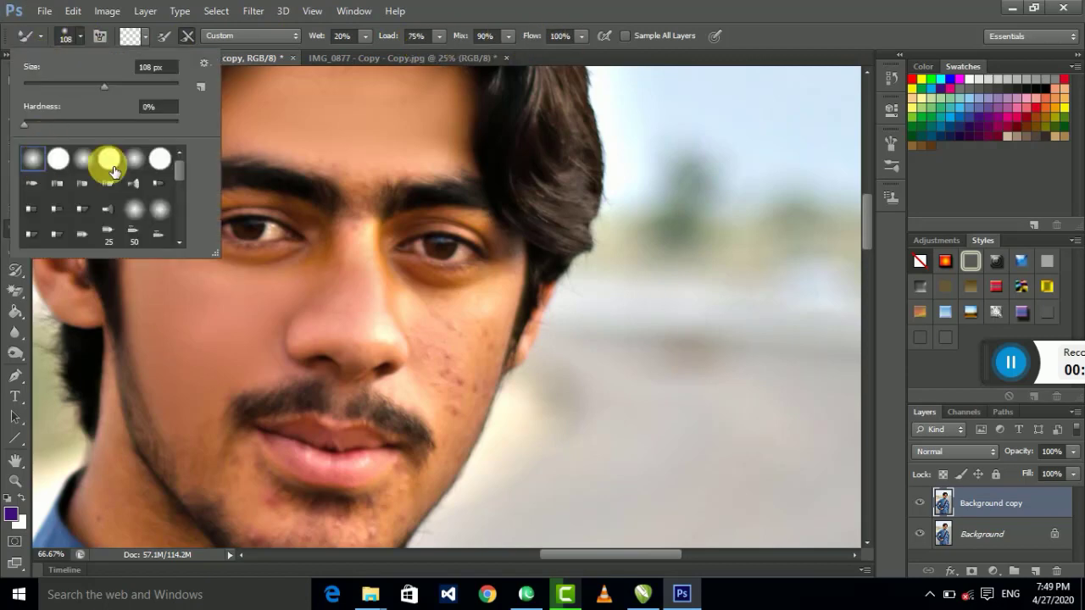
{"action": "left_click", "coordinate": [1011, 363]}
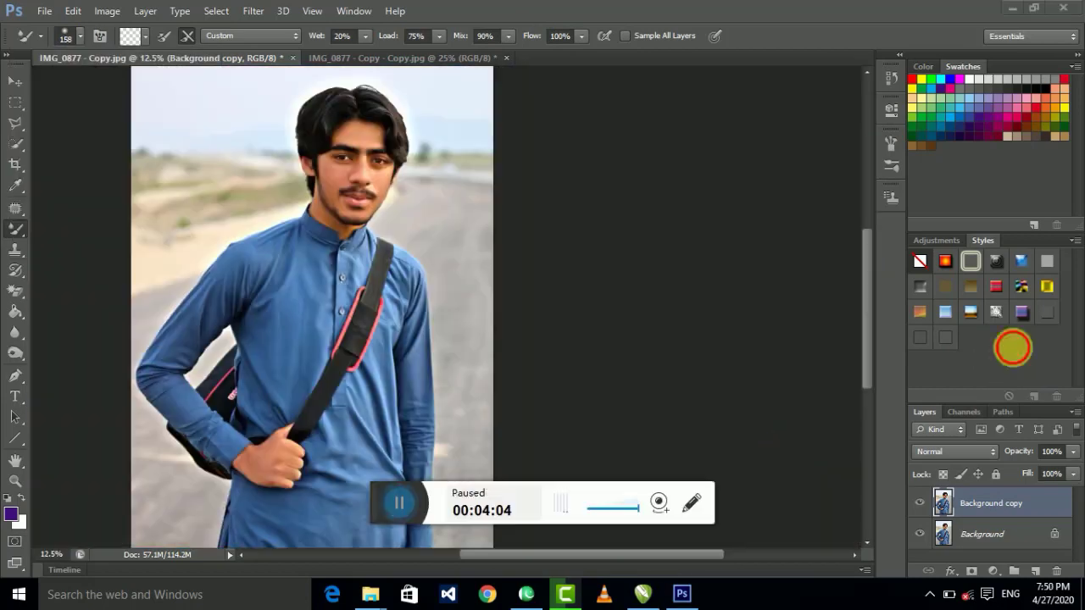
{"action": "left_click", "coordinate": [416, 517]}
{"action": "left_click_drag", "start_coordinate": [383, 517], "coordinate": [939, 370]}
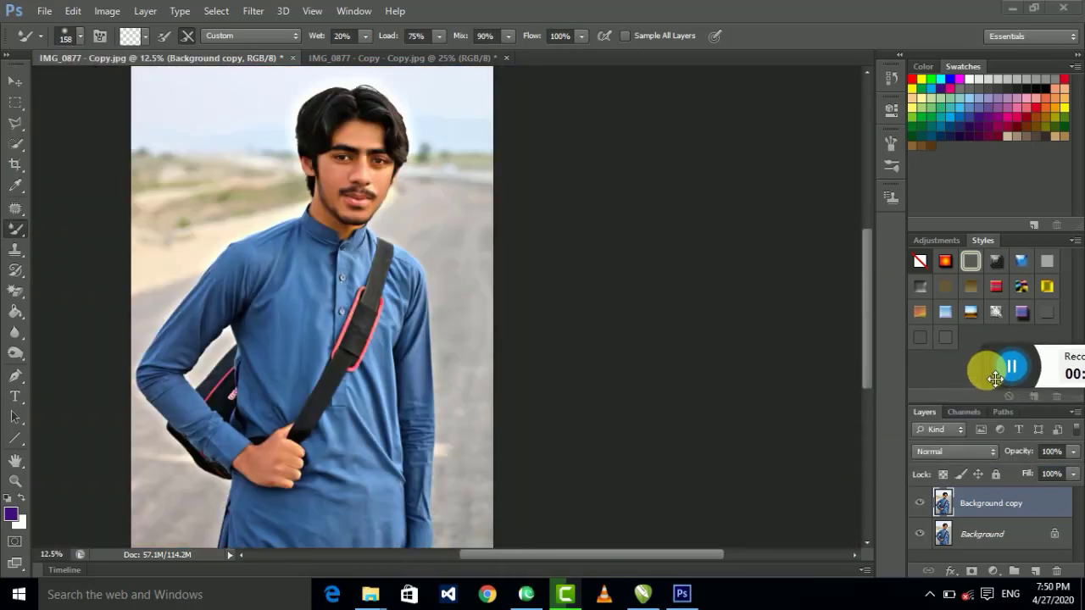
{"action": "key", "text": "ctrl+plus"}
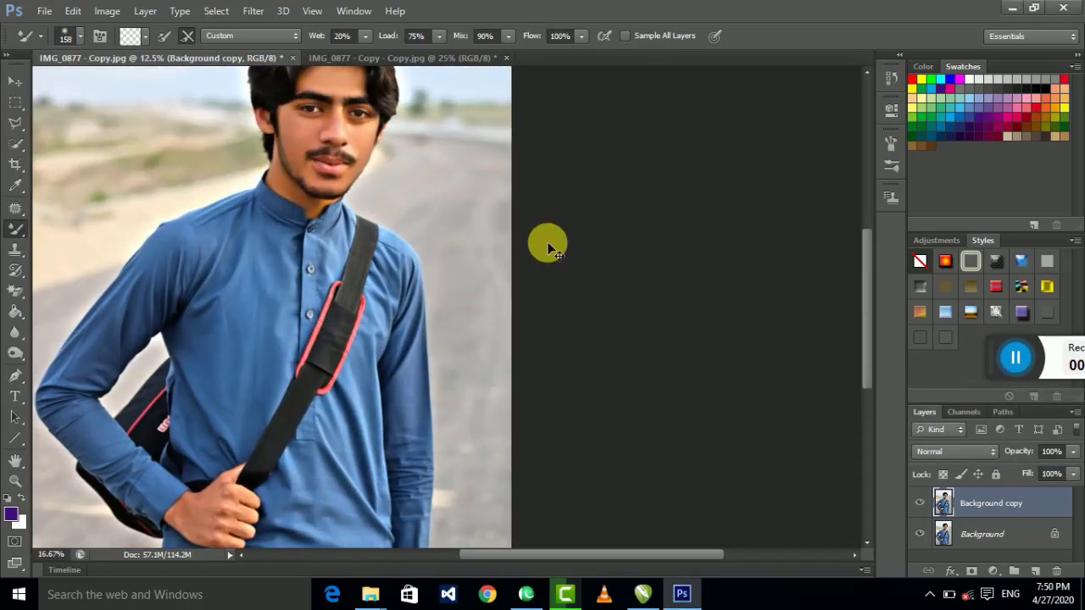
{"action": "left_click_drag", "start_coordinate": [363, 252], "coordinate": [462, 381]}
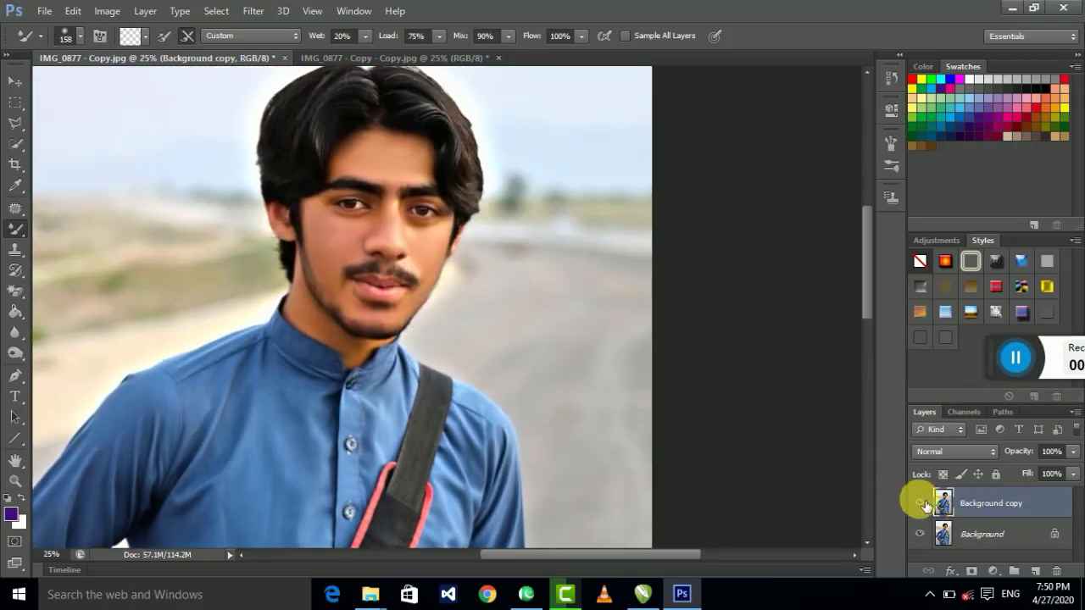
{"action": "left_click", "coordinate": [921, 505]}
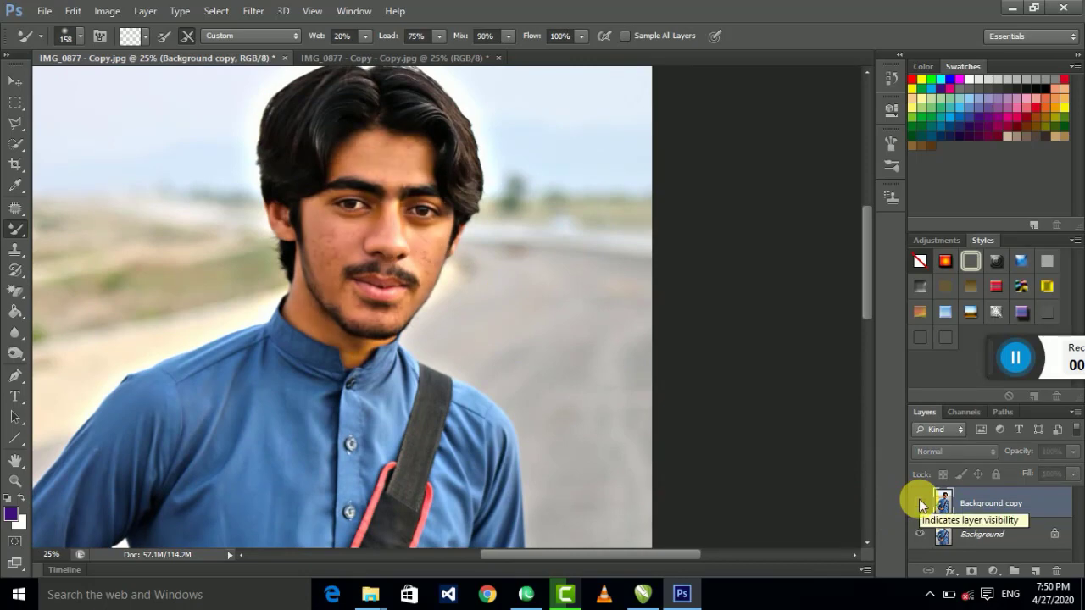
{"action": "left_click", "coordinate": [921, 505]}
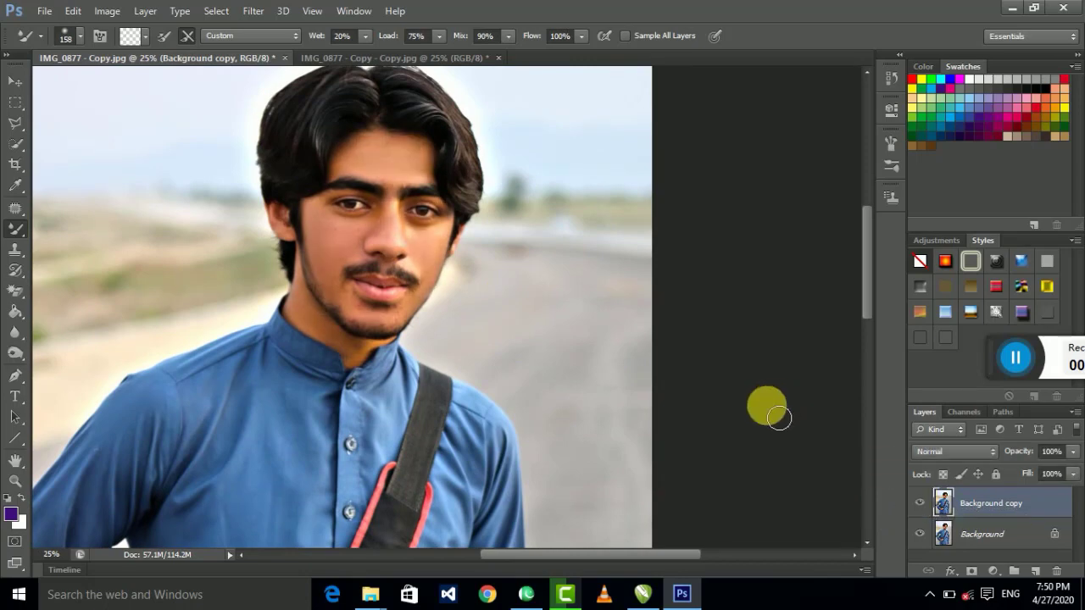
{"action": "scroll", "coordinate": [398, 129], "scroll_direction": "up", "scroll_amount": 1}
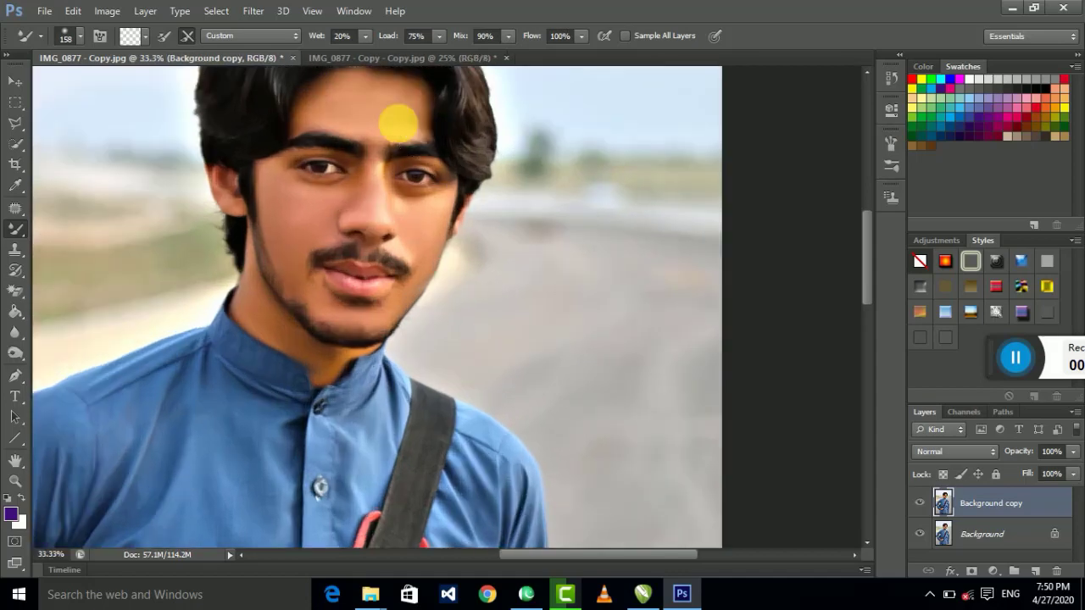
{"action": "left_click_drag", "start_coordinate": [395, 121], "coordinate": [413, 234]}
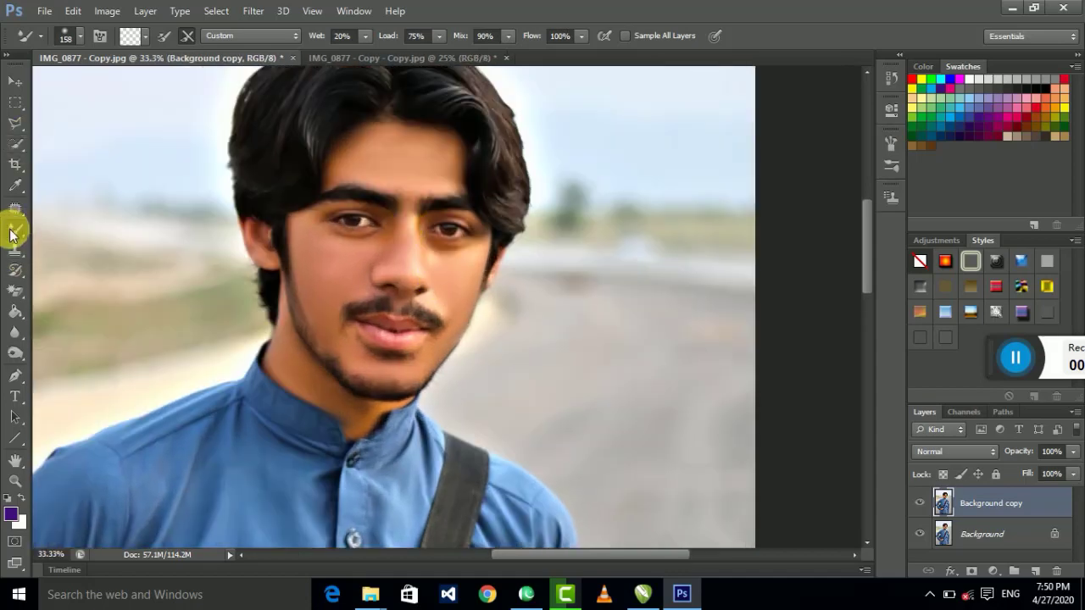
Choose the Burn tool from the toning tools with a 35 px brush.
{"action": "left_click", "coordinate": [15, 229]}
{"action": "left_click", "coordinate": [16, 352]}
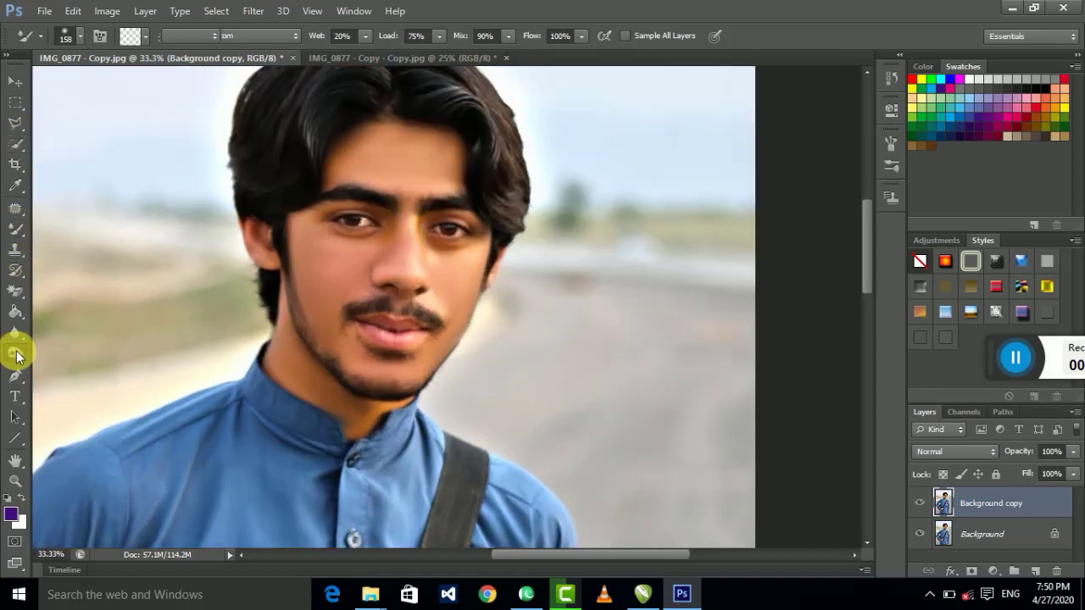
{"action": "left_click", "coordinate": [76, 364]}
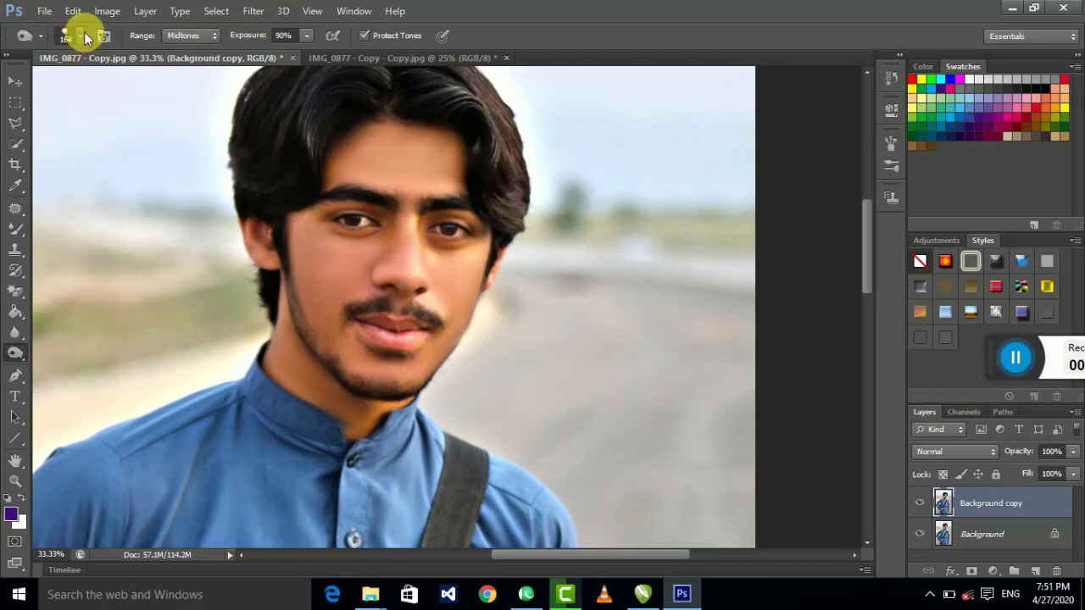
{"action": "left_click", "coordinate": [81, 36]}
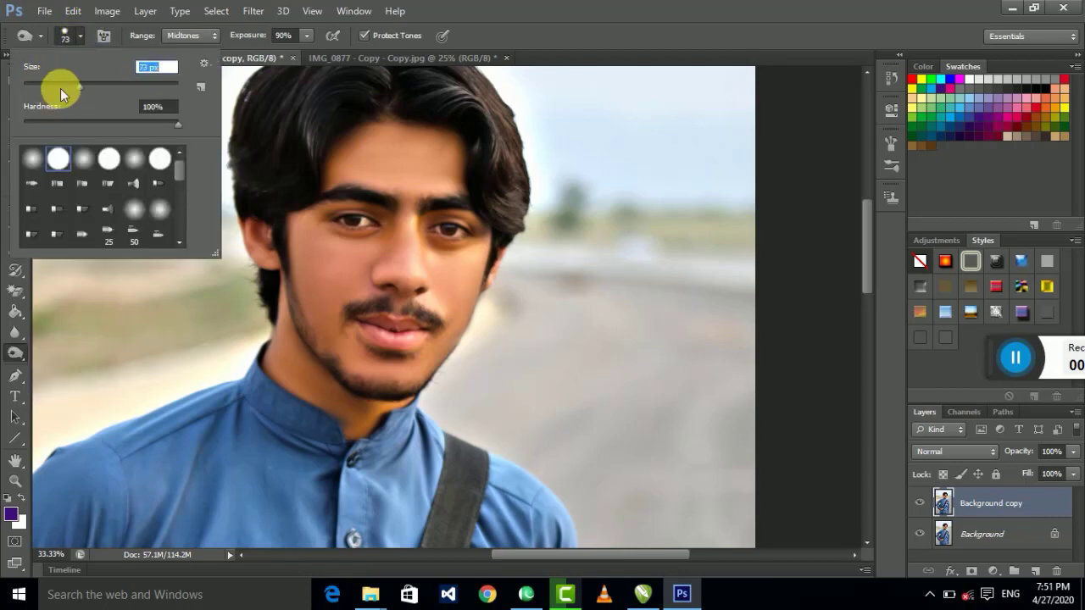
{"action": "left_click_drag", "start_coordinate": [51, 87], "coordinate": [49, 87]}
{"action": "left_click", "coordinate": [392, 208]}
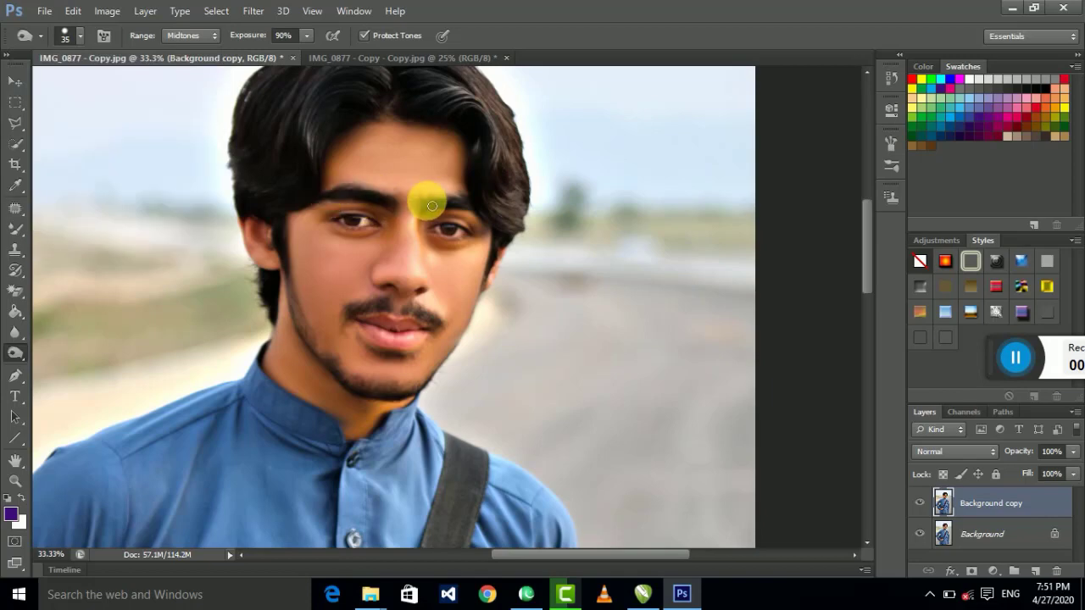
{"action": "scroll", "coordinate": [468, 199], "scroll_direction": "up", "scroll_amount": 1}
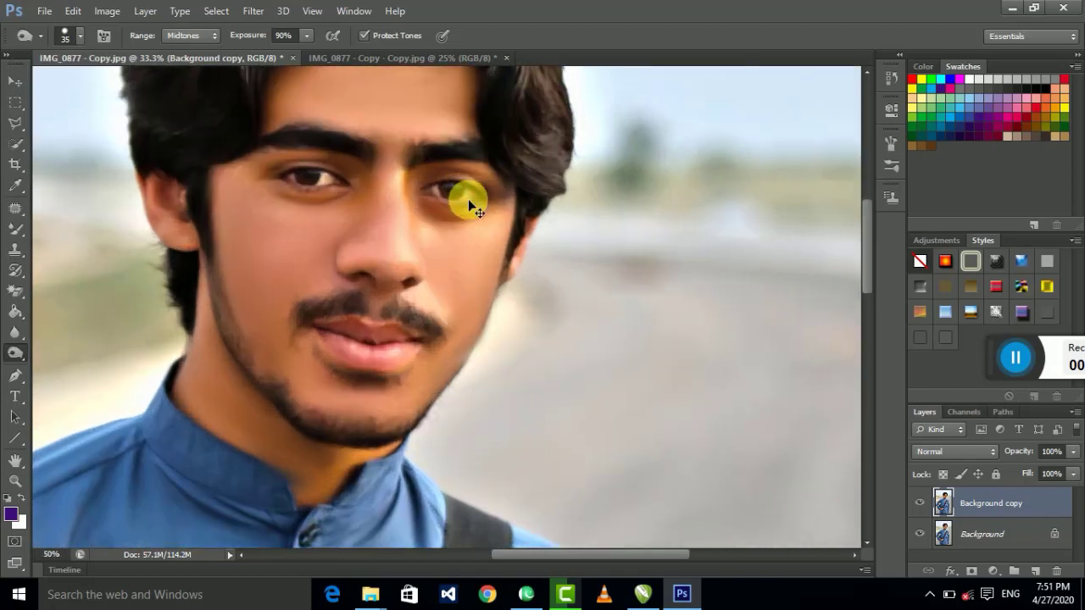
{"action": "scroll", "coordinate": [468, 200], "scroll_direction": "up", "scroll_amount": 1}
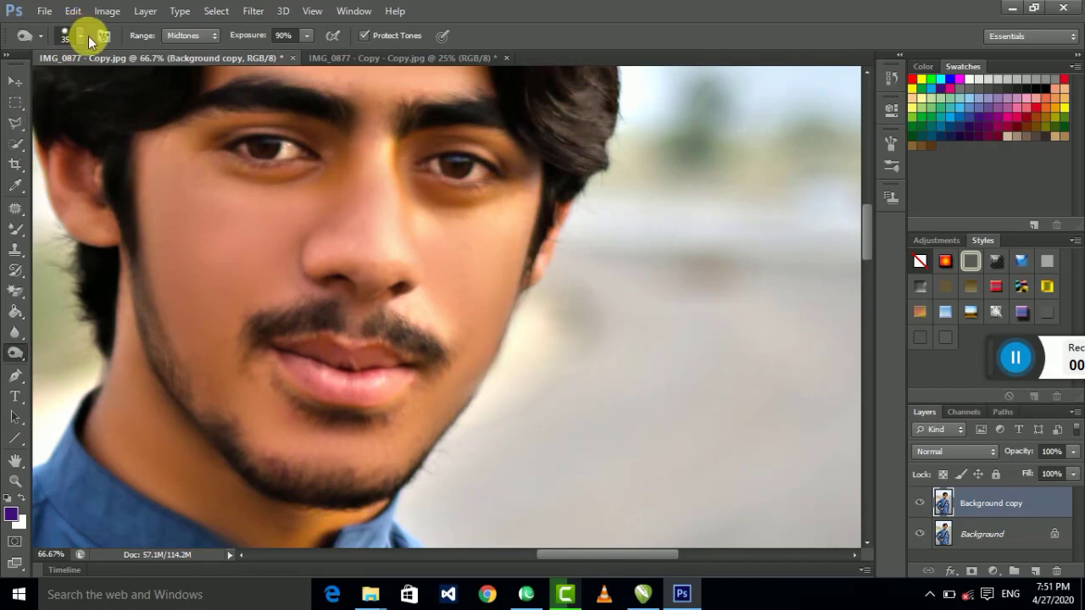
Tone the left eye's iris with a 47 px brush, then darken the moustache's right side.
{"action": "left_click", "coordinate": [79, 36]}
{"action": "left_click", "coordinate": [80, 85]}
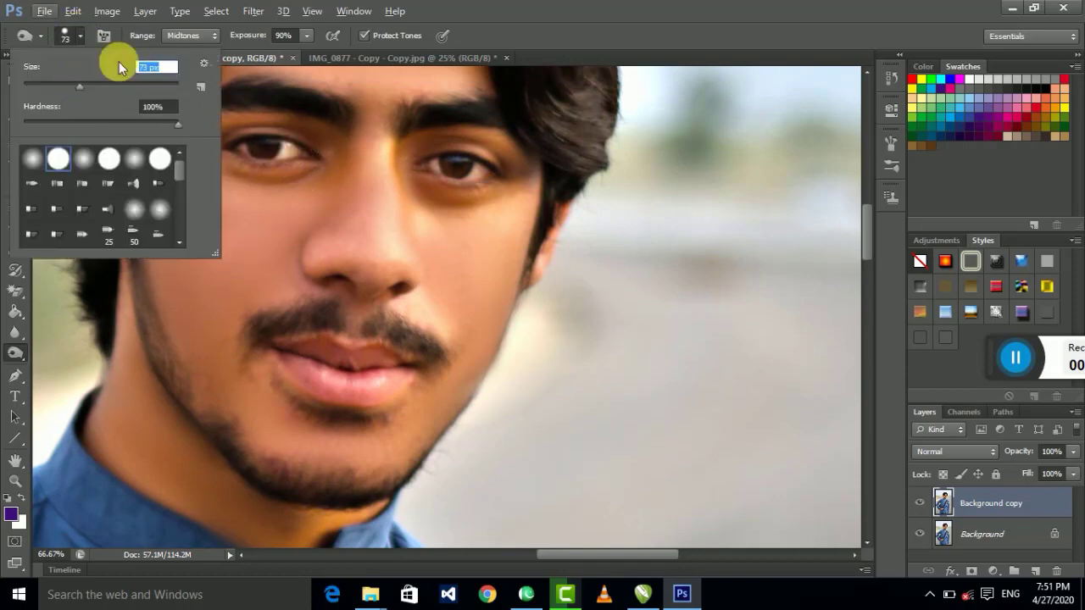
{"action": "left_click_drag", "start_coordinate": [64, 85], "coordinate": [59, 85]}
{"action": "left_click", "coordinate": [262, 153]}
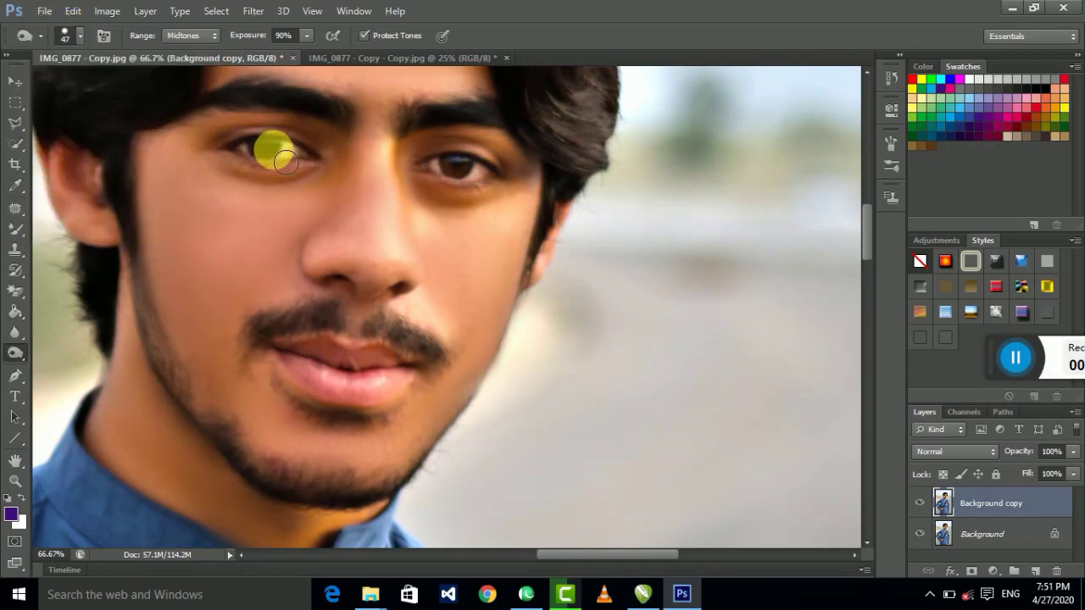
{"action": "mouse_move", "coordinate": [256, 150]}
{"action": "left_mouse_down"}
{"action": "mouse_move", "coordinate": [242, 145]}
{"action": "mouse_move", "coordinate": [302, 158]}
{"action": "mouse_move", "coordinate": [387, 150]}
{"action": "mouse_move", "coordinate": [470, 180]}
{"action": "left_mouse_up"}
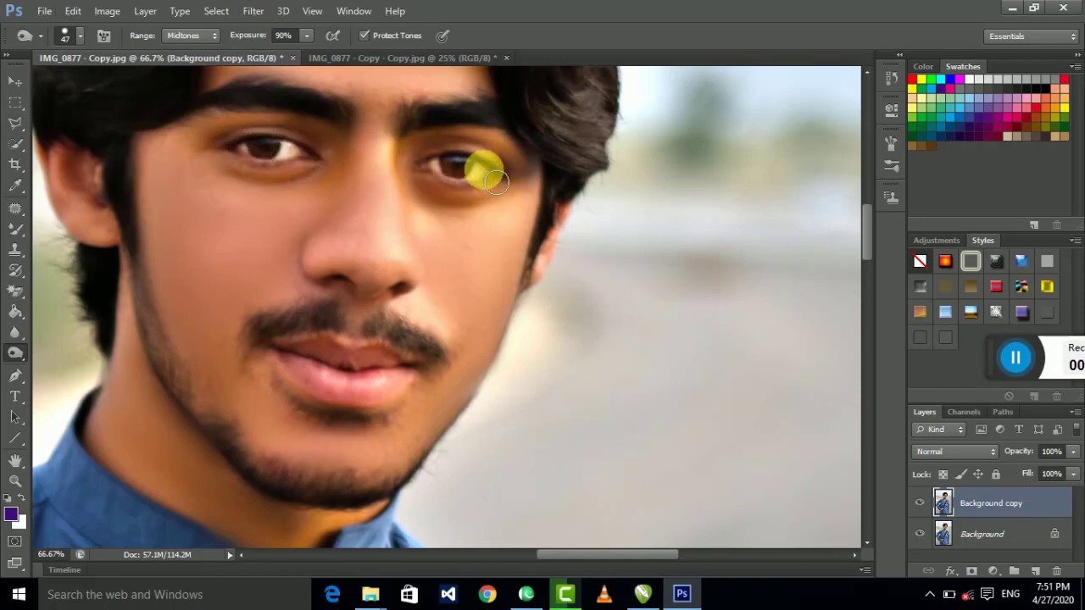
{"action": "mouse_move", "coordinate": [431, 314]}
{"action": "left_mouse_down"}
{"action": "mouse_move", "coordinate": [426, 189]}
{"action": "mouse_move", "coordinate": [416, 212]}
{"action": "mouse_move", "coordinate": [389, 220]}
{"action": "left_mouse_up"}
{"action": "left_click", "coordinate": [203, 92]}
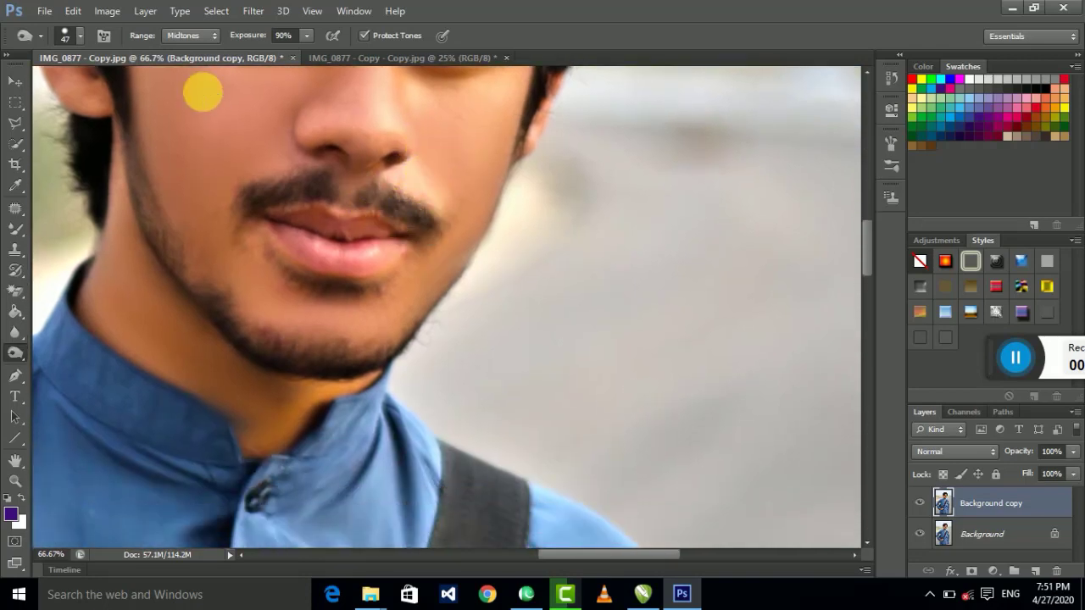
{"action": "left_click", "coordinate": [297, 37]}
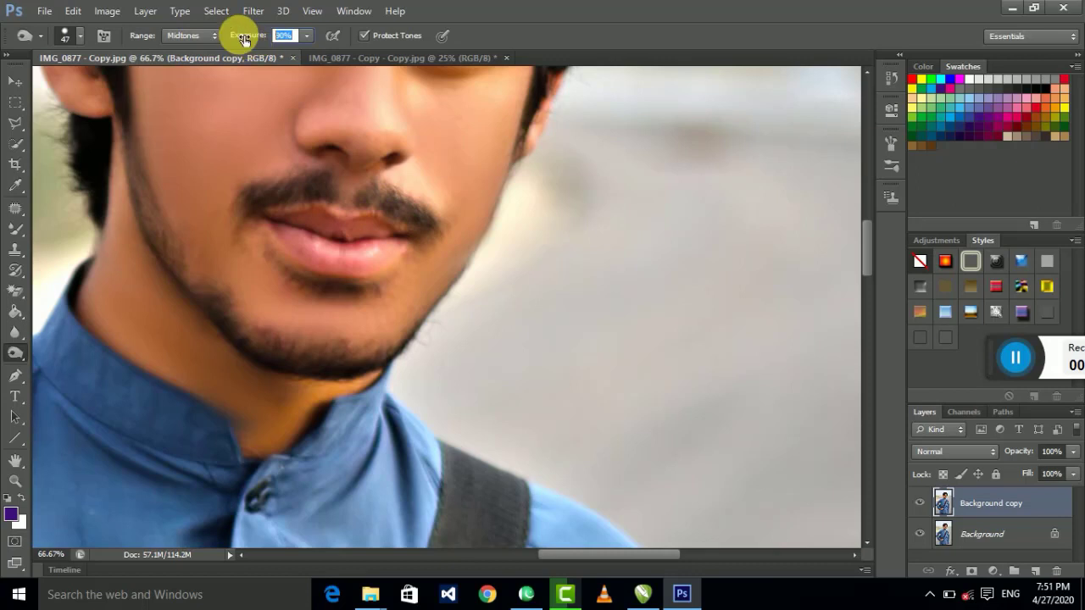
Set Burn exposure to 30% and darken the moustache and lower lip.
{"action": "type", "text": "30"}
{"action": "mouse_move", "coordinate": [339, 197]}
{"action": "left_mouse_down"}
{"action": "mouse_move", "coordinate": [271, 209]}
{"action": "mouse_move", "coordinate": [424, 205]}
{"action": "mouse_move", "coordinate": [435, 224]}
{"action": "mouse_move", "coordinate": [392, 206]}
{"action": "mouse_move", "coordinate": [356, 274]}
{"action": "mouse_move", "coordinate": [293, 213]}
{"action": "mouse_move", "coordinate": [370, 274]}
{"action": "mouse_move", "coordinate": [394, 287]}
{"action": "mouse_move", "coordinate": [412, 279]}
{"action": "mouse_move", "coordinate": [373, 291]}
{"action": "left_mouse_up"}
{"action": "left_click", "coordinate": [81, 36]}
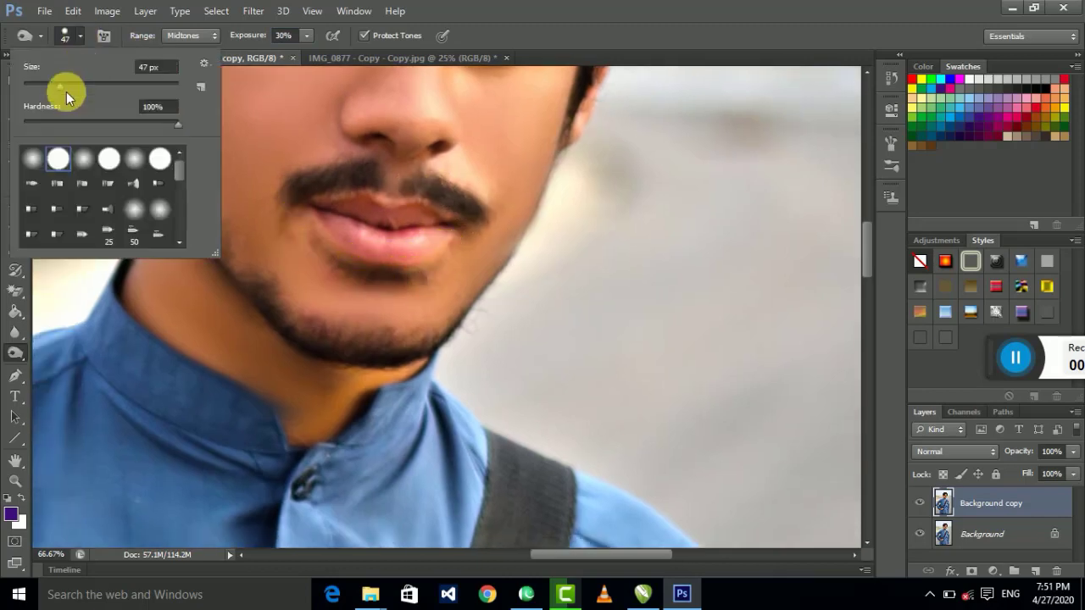
{"action": "mouse_move", "coordinate": [346, 273]}
{"action": "left_mouse_down"}
{"action": "mouse_move", "coordinate": [448, 291]}
{"action": "mouse_move", "coordinate": [456, 330]}
{"action": "mouse_move", "coordinate": [480, 356]}
{"action": "left_mouse_up"}
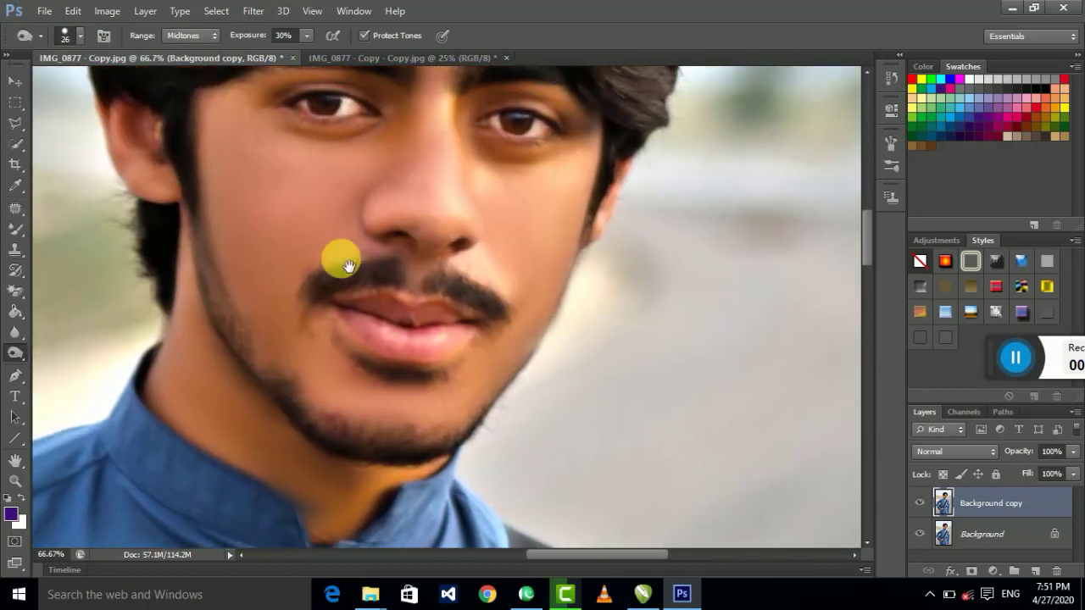
Burn the beard along the jawline with 39 px, then 27 px brushes.
{"action": "left_click", "coordinate": [84, 35]}
{"action": "left_click_drag", "start_coordinate": [88, 84], "coordinate": [54, 85]}
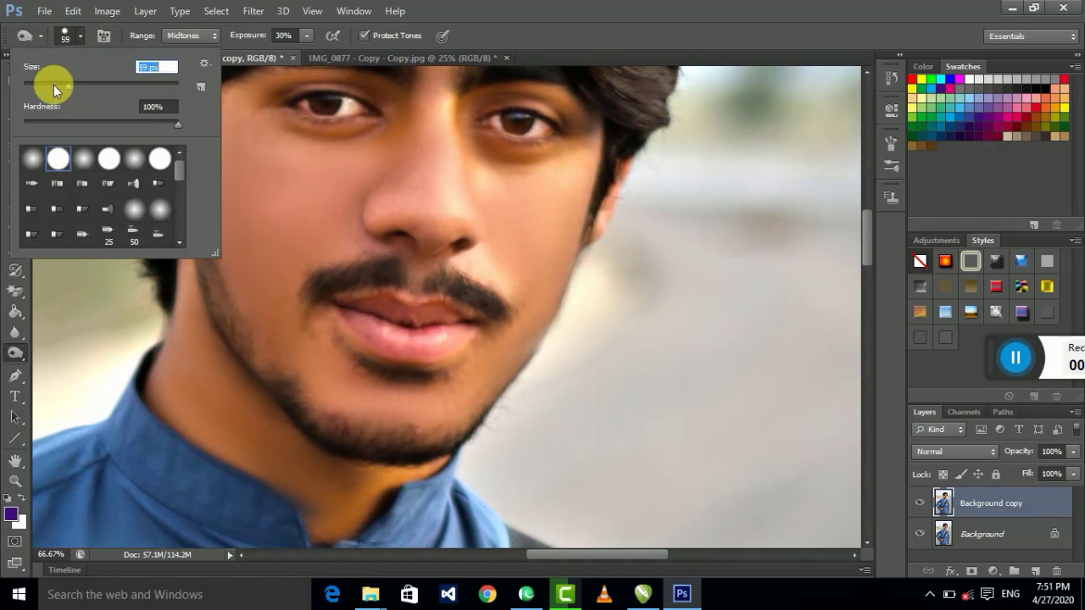
{"action": "left_click", "coordinate": [296, 245]}
{"action": "left_click_drag", "start_coordinate": [194, 193], "coordinate": [210, 266]}
{"action": "left_click", "coordinate": [77, 37]}
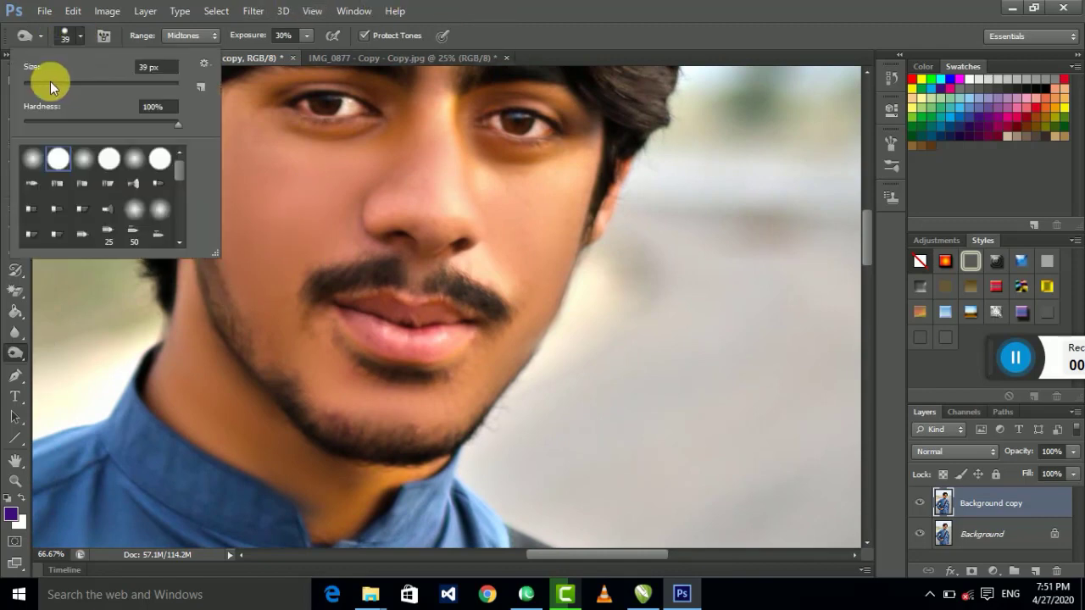
{"action": "left_click_drag", "start_coordinate": [50, 85], "coordinate": [44, 85]}
{"action": "left_click", "coordinate": [286, 158]}
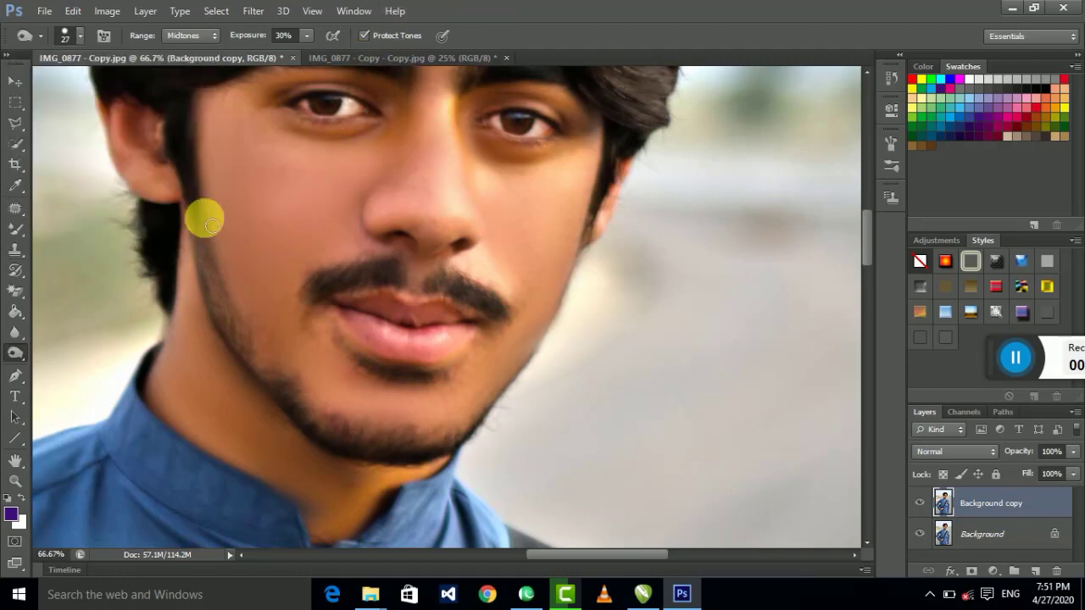
{"action": "left_click_drag", "start_coordinate": [204, 218], "coordinate": [231, 317]}
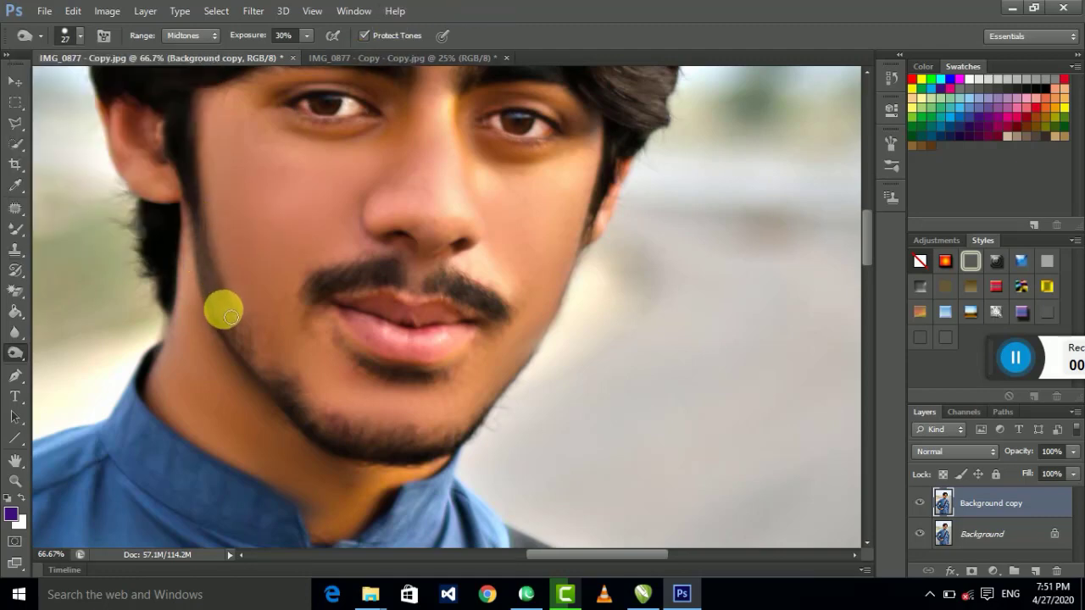
Lower Burn exposure to 20% and tone the jawline beard with a 36 px brush.
{"action": "left_click", "coordinate": [285, 36]}
{"action": "type", "text": "20"}
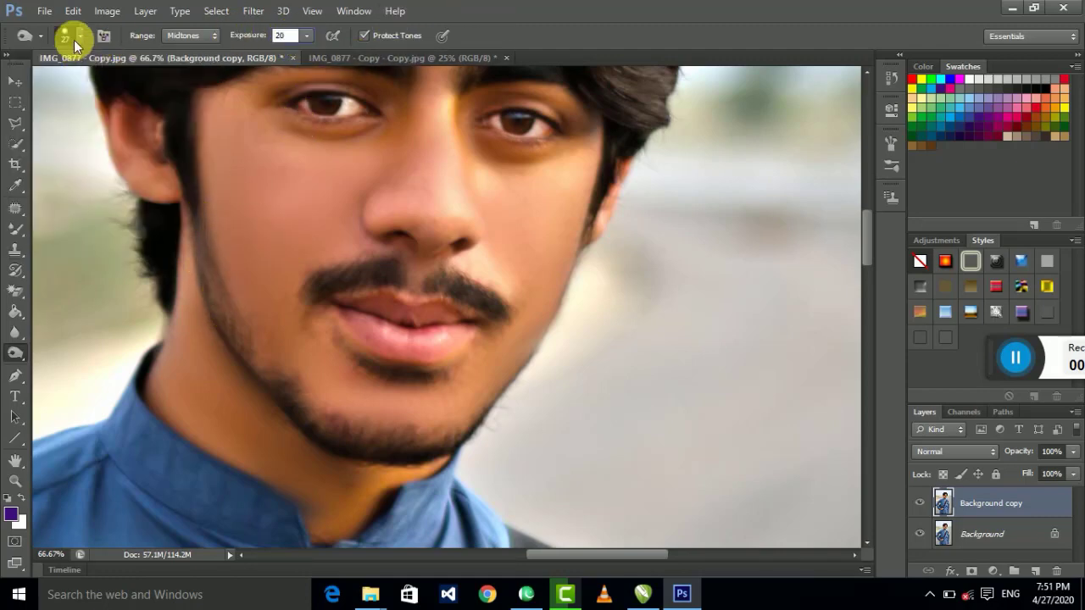
{"action": "left_click", "coordinate": [74, 40]}
{"action": "left_click_drag", "start_coordinate": [45, 83], "coordinate": [49, 84]}
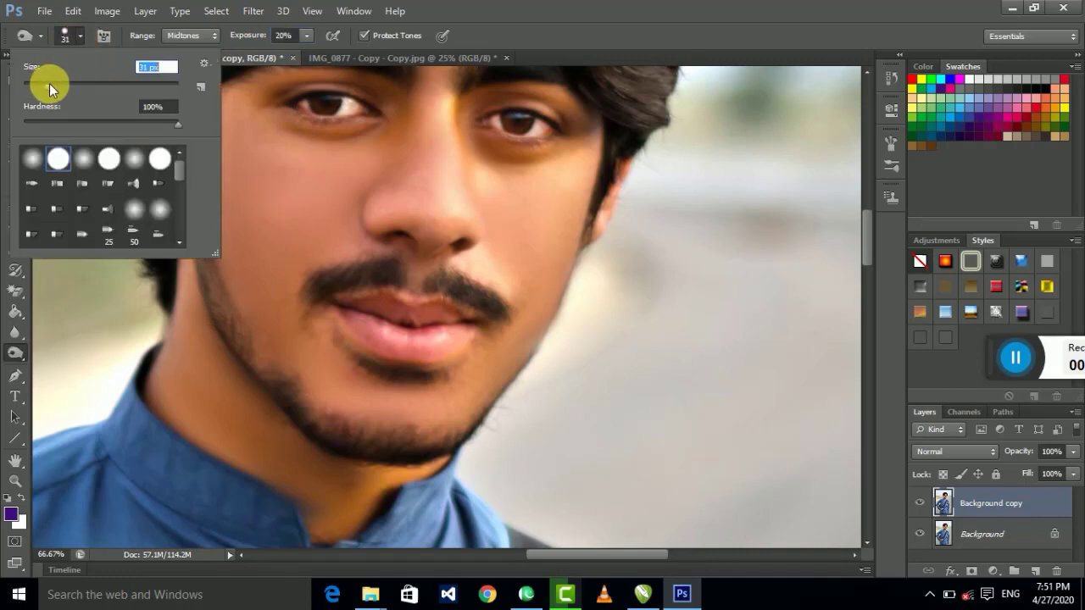
{"action": "left_click", "coordinate": [322, 10]}
{"action": "left_click", "coordinate": [619, 12]}
{"action": "mouse_move", "coordinate": [201, 225]}
{"action": "left_mouse_down"}
{"action": "mouse_move", "coordinate": [273, 374]}
{"action": "mouse_move", "coordinate": [309, 407]}
{"action": "mouse_move", "coordinate": [414, 442]}
{"action": "mouse_move", "coordinate": [389, 444]}
{"action": "mouse_move", "coordinate": [459, 448]}
{"action": "mouse_move", "coordinate": [325, 427]}
{"action": "mouse_move", "coordinate": [272, 387]}
{"action": "mouse_move", "coordinate": [231, 335]}
{"action": "mouse_move", "coordinate": [205, 227]}
{"action": "left_mouse_up"}
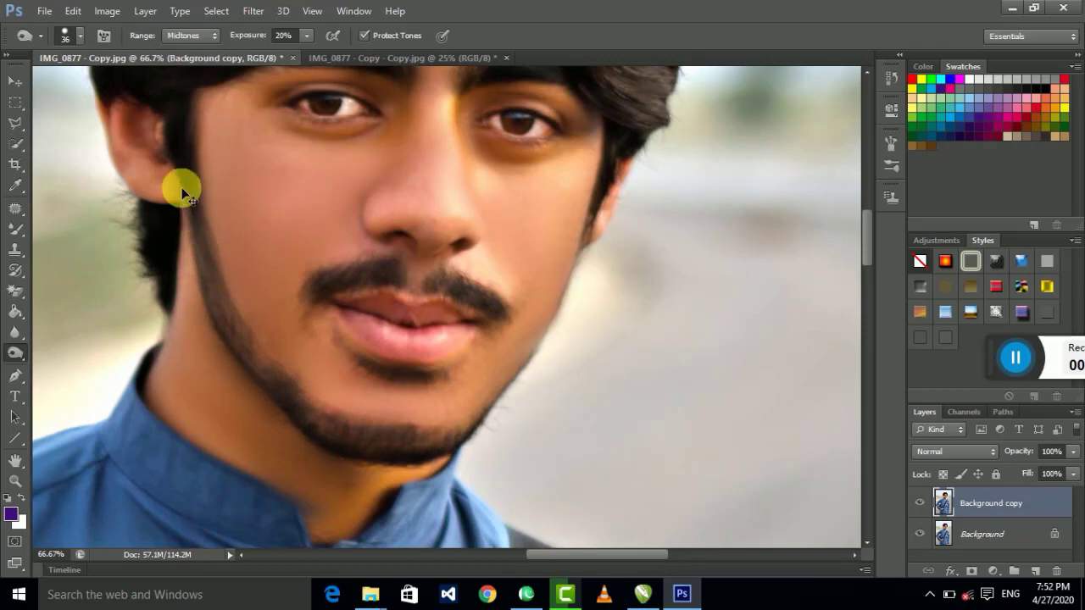
{"action": "key", "text": "ctrl+minus"}
{"action": "key", "text": "ctrl+minus"}
{"action": "key", "text": "ctrl+minus"}
{"action": "key", "text": "ctrl+minus"}
{"action": "key", "text": "ctrl+plus"}
{"action": "key", "text": "ctrl+plus"}
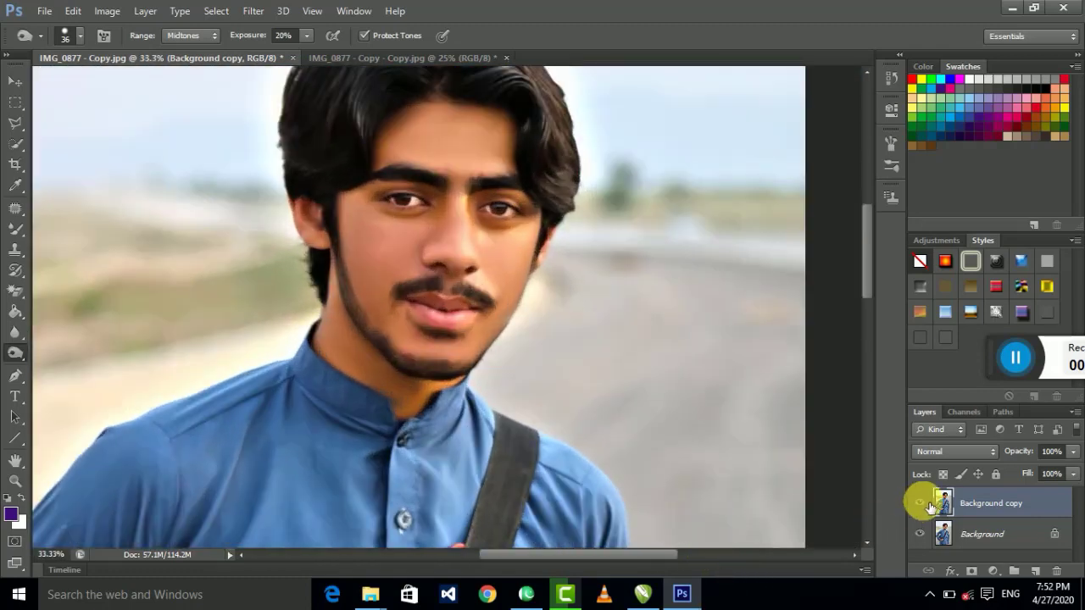
Toggle the Background copy layer off and on to compare against the original.
{"action": "left_click", "coordinate": [924, 504]}
{"action": "left_click", "coordinate": [920, 503]}
{"action": "left_click_drag", "start_coordinate": [472, 109], "coordinate": [477, 241]}
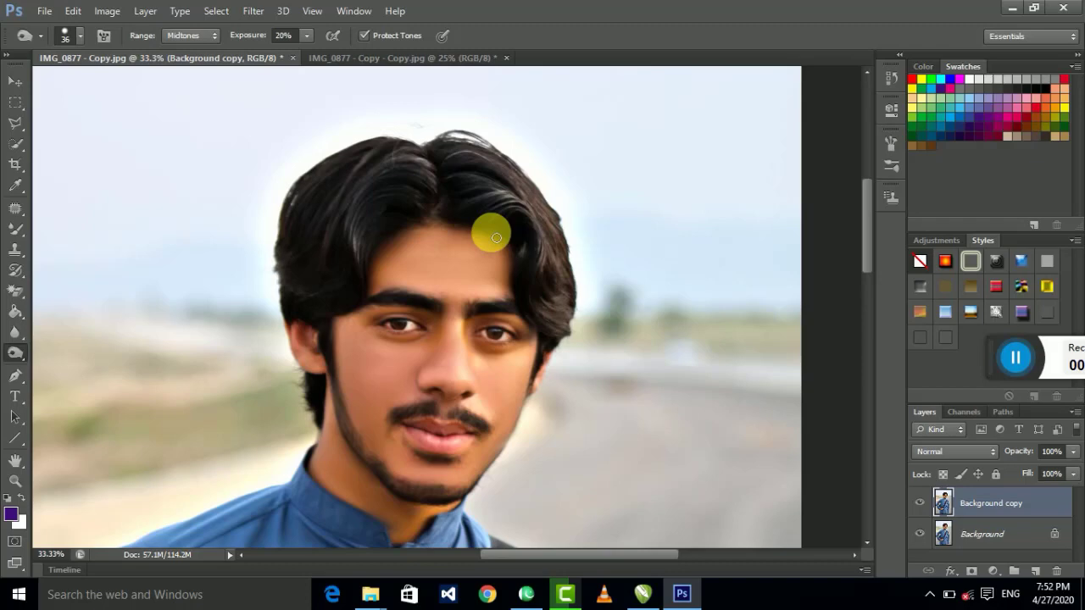
{"action": "left_click_drag", "start_coordinate": [494, 236], "coordinate": [472, 194]}
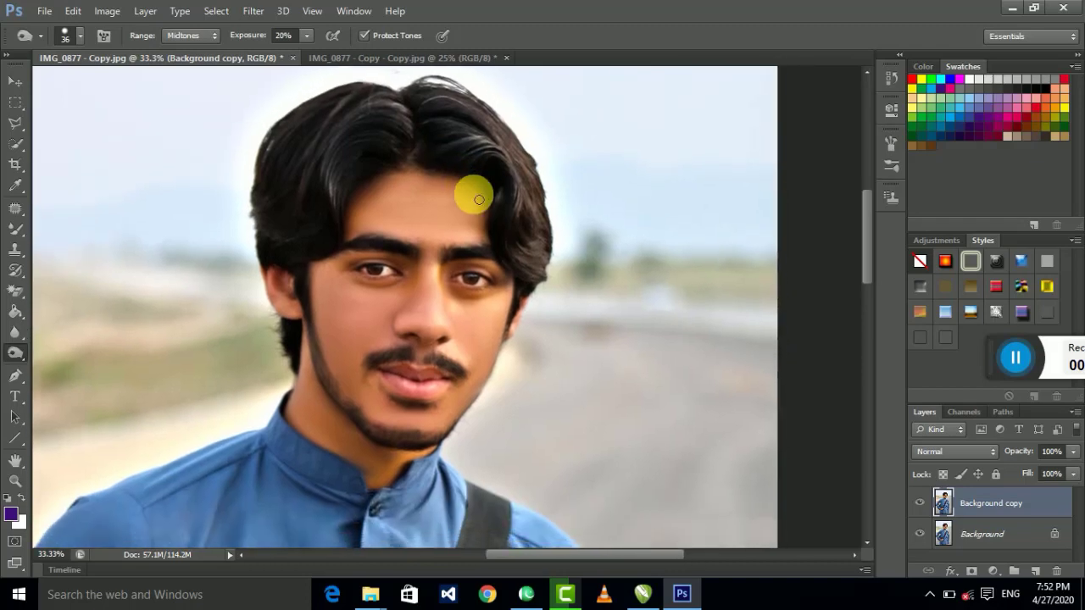
Zoom to 200% on the lips and select the Polygonal Lasso Tool.
{"action": "scroll", "coordinate": [475, 197], "scroll_direction": "up", "scroll_amount": 2}
{"action": "scroll", "coordinate": [455, 296], "scroll_direction": "up", "scroll_amount": 2}
{"action": "scroll", "coordinate": [432, 254], "scroll_direction": "up", "scroll_amount": 1}
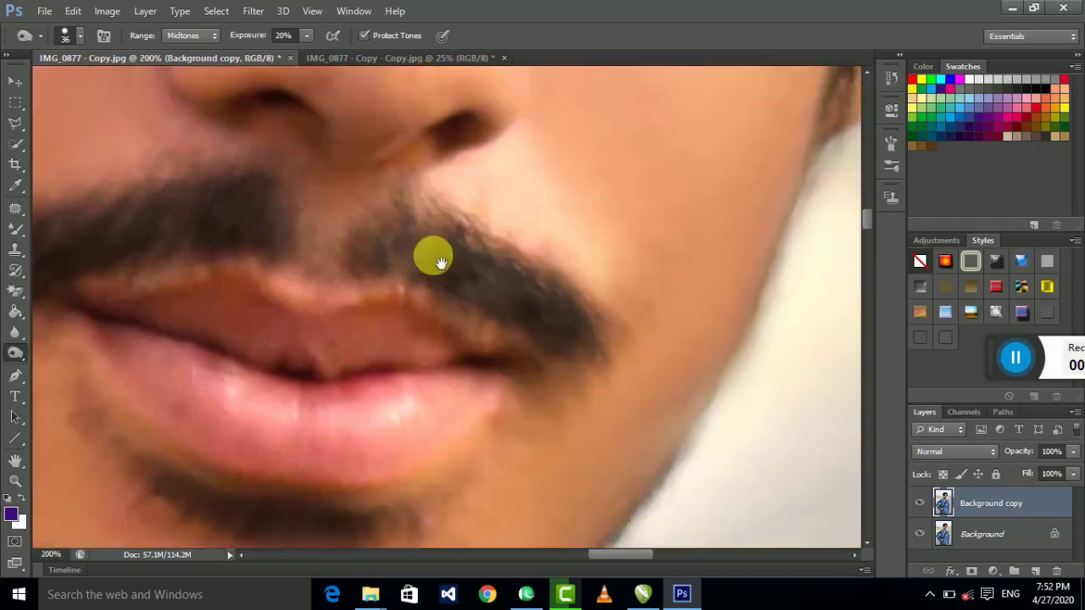
{"action": "left_click", "coordinate": [12, 127]}
{"action": "left_click", "coordinate": [151, 188]}
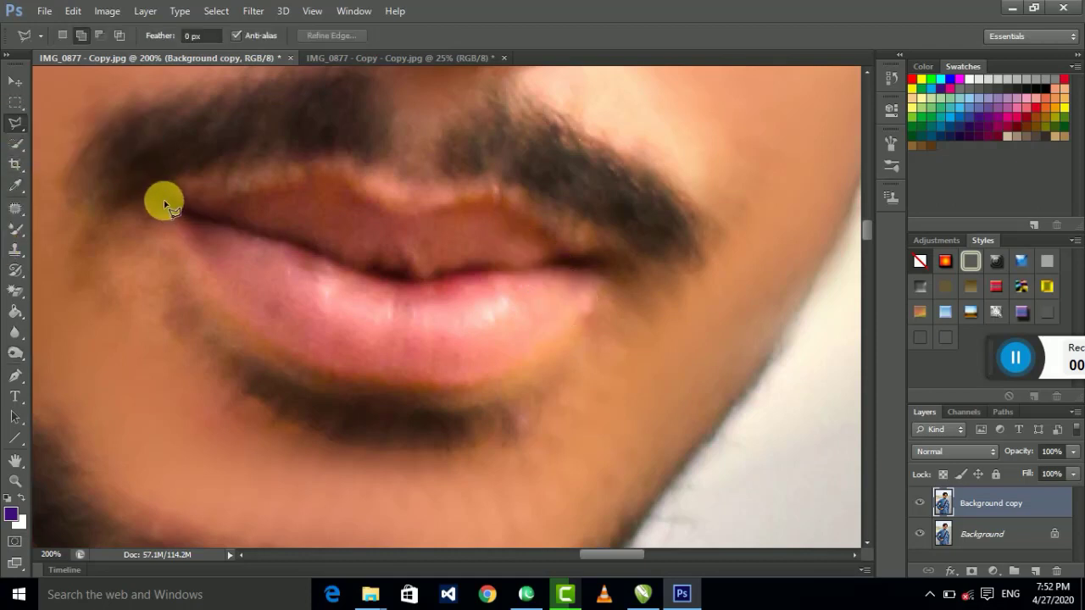
Trace a closed polygonal outline around the upper and lower lips, then zoom to check it.
{"action": "left_click", "coordinate": [225, 186]}
{"action": "left_click", "coordinate": [325, 170]}
{"action": "left_click", "coordinate": [372, 178]}
{"action": "left_click", "coordinate": [389, 191]}
{"action": "left_click", "coordinate": [432, 195]}
{"action": "left_click", "coordinate": [496, 187]}
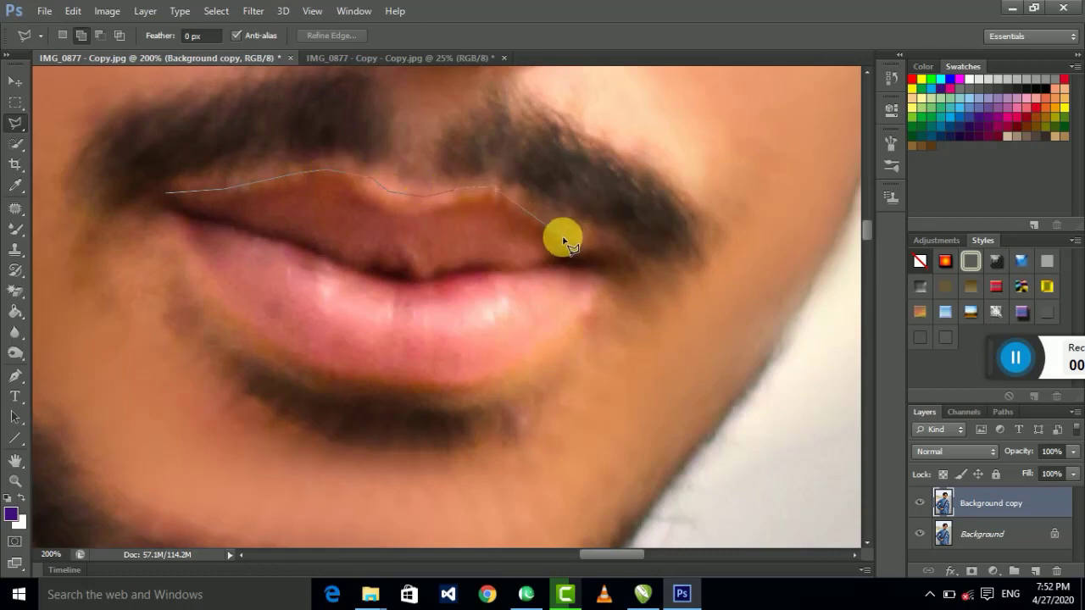
{"action": "left_click", "coordinate": [563, 236]}
{"action": "left_click", "coordinate": [609, 255]}
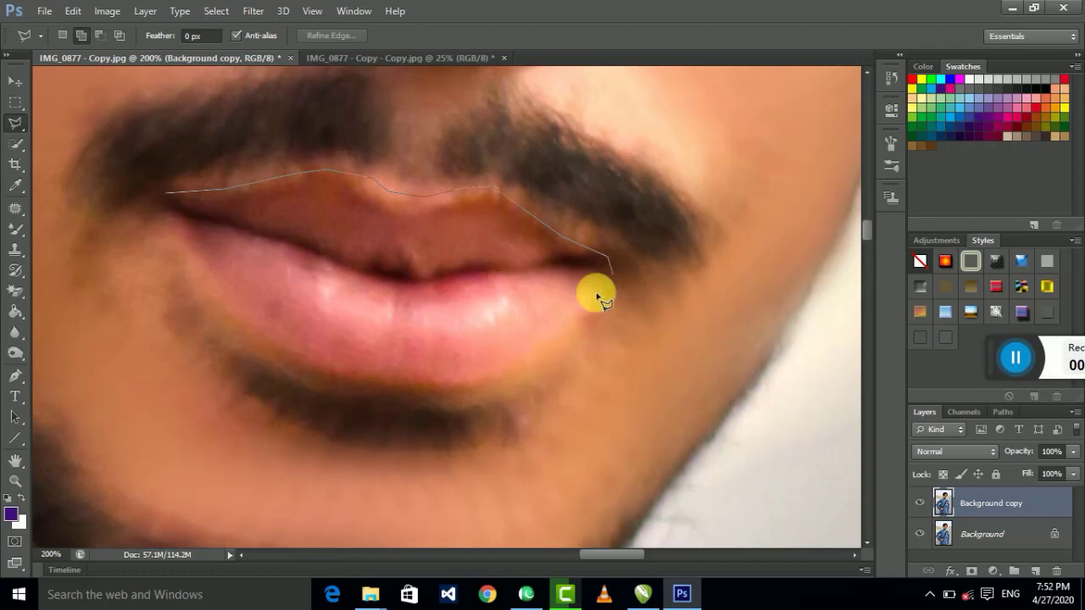
{"action": "left_click", "coordinate": [518, 366]}
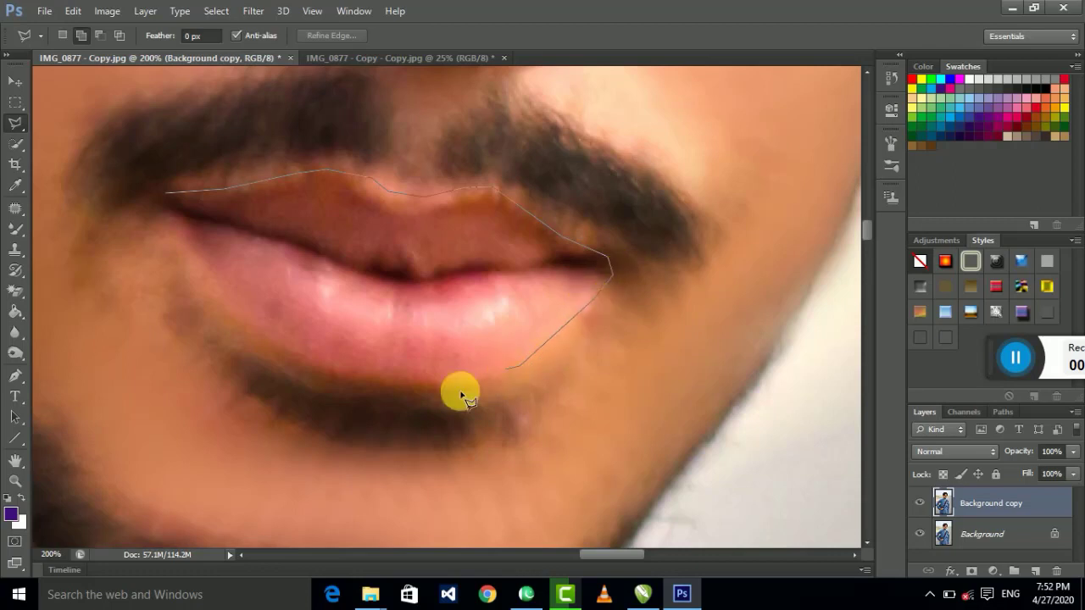
{"action": "left_click", "coordinate": [458, 381]}
{"action": "left_click", "coordinate": [379, 380]}
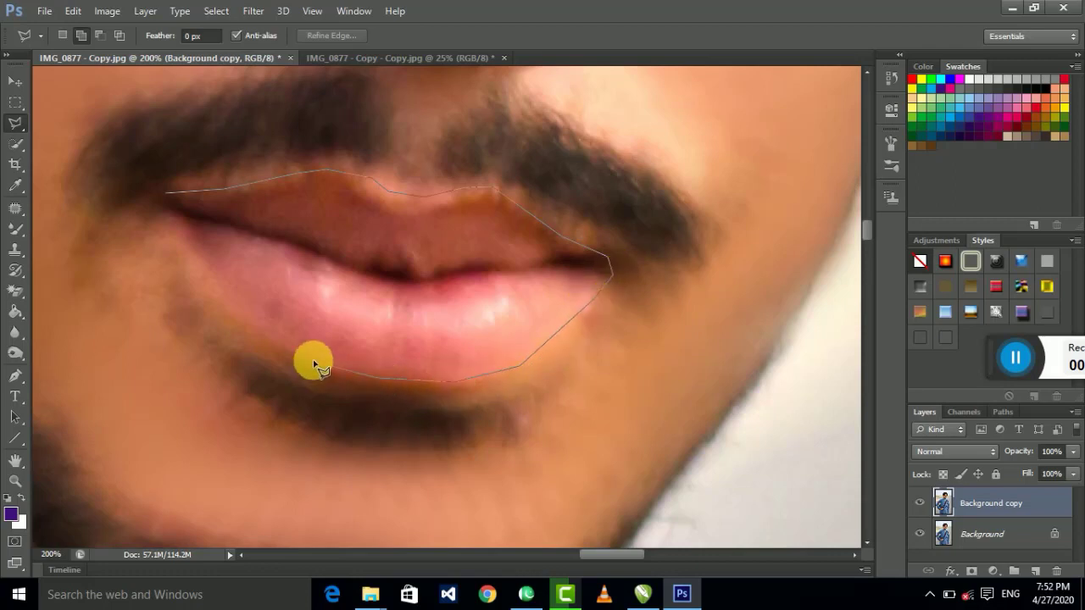
{"action": "left_click", "coordinate": [311, 360]}
{"action": "left_click", "coordinate": [256, 331]}
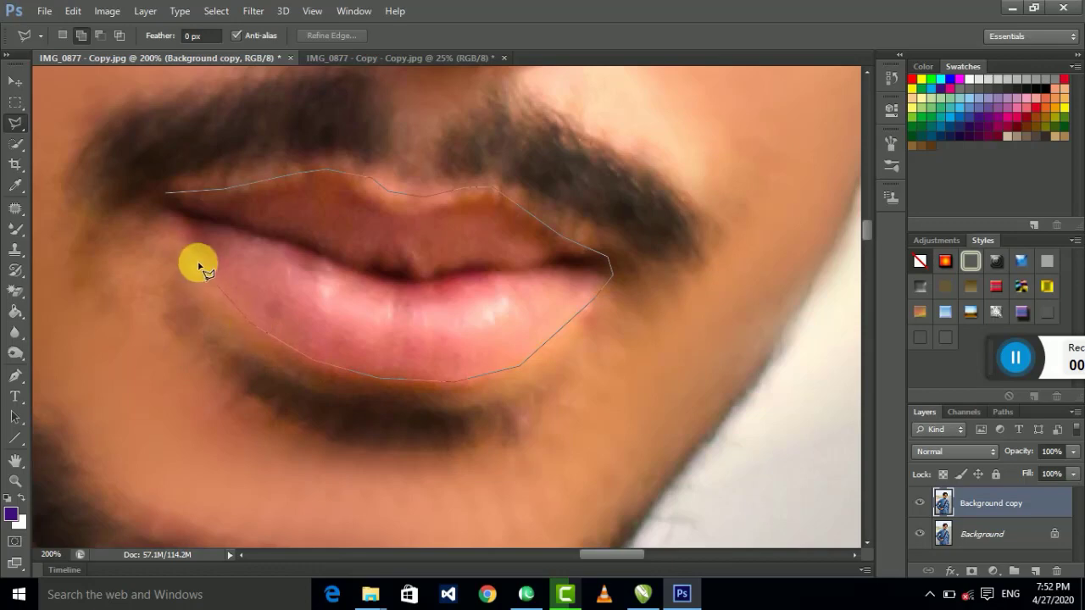
{"action": "left_click", "coordinate": [166, 197]}
{"action": "key", "text": "ctrl+minus"}
{"action": "key", "text": "ctrl+minus"}
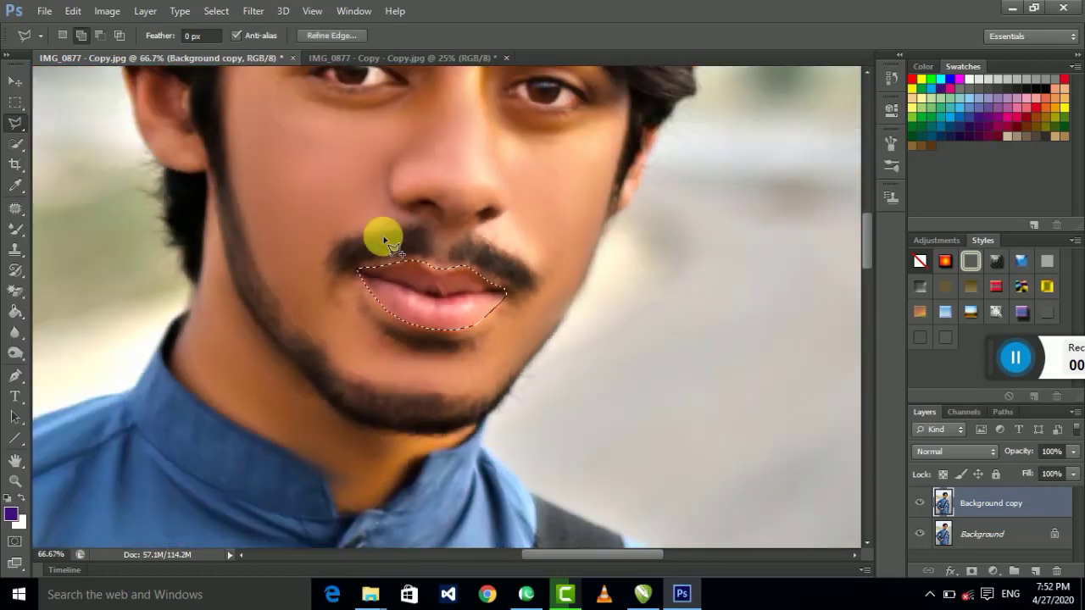
{"action": "key", "text": "ctrl+plus"}
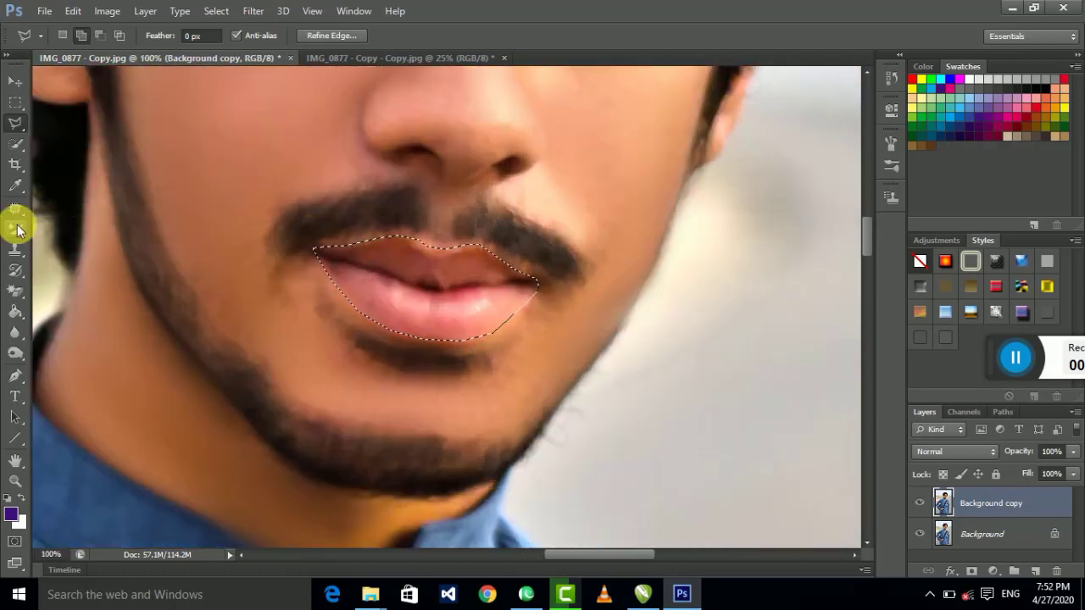
Switch to the regular Brush tool and set its size to 58 px.
{"action": "left_click", "coordinate": [15, 229]}
{"action": "left_click", "coordinate": [80, 227]}
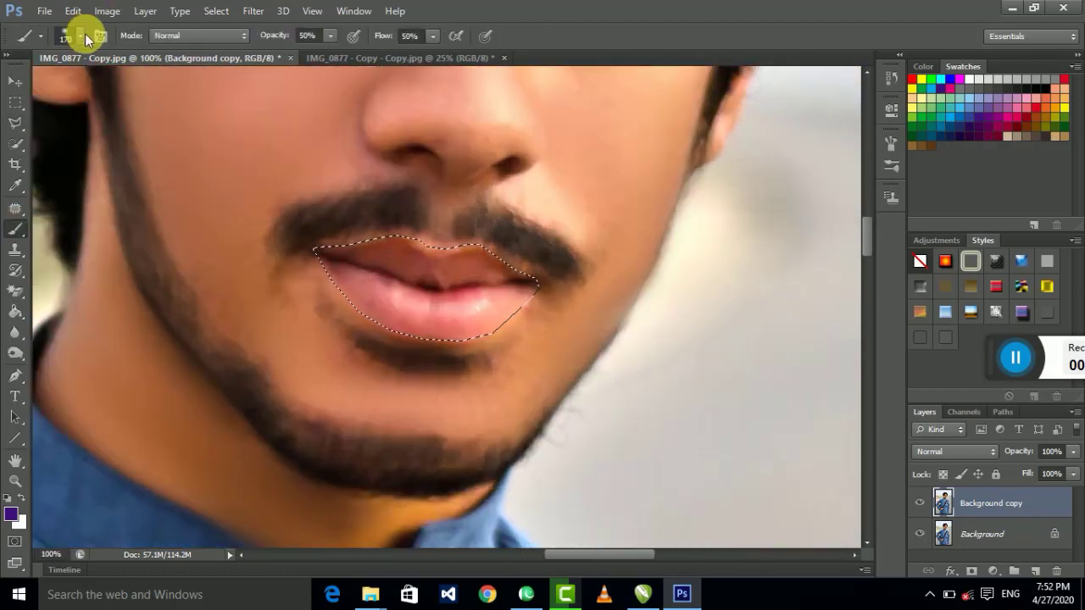
{"action": "left_click", "coordinate": [80, 35]}
{"action": "left_click_drag", "start_coordinate": [76, 84], "coordinate": [68, 87]}
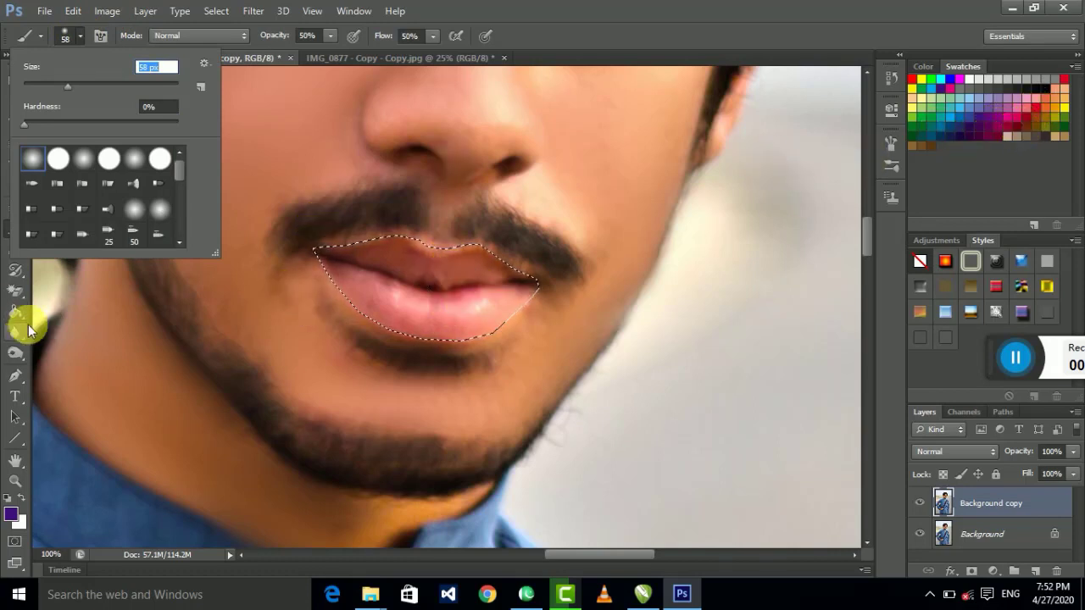
{"action": "left_click", "coordinate": [750, 10]}
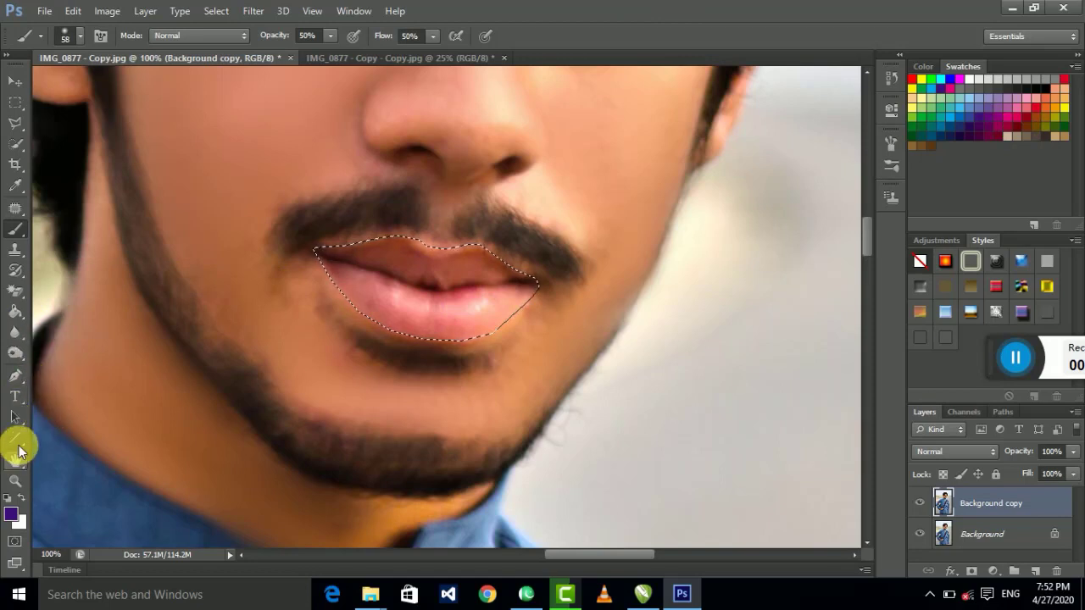
Sample a reddish lip tone from the image as the paint colour.
{"action": "left_click", "coordinate": [20, 185]}
{"action": "left_click", "coordinate": [73, 186]}
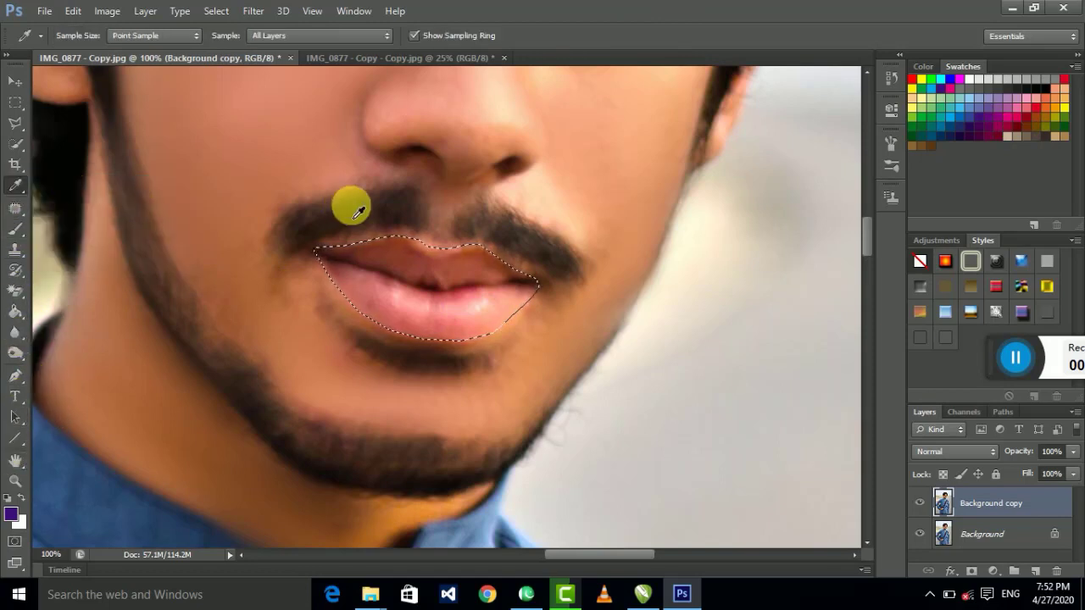
{"action": "left_click", "coordinate": [381, 265]}
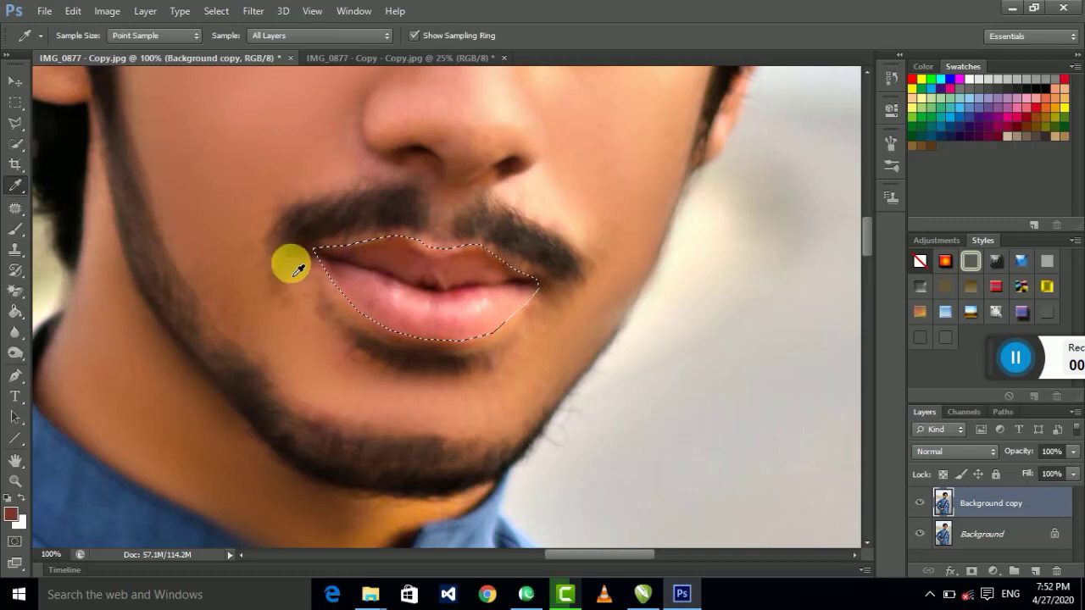
{"action": "left_click", "coordinate": [18, 229]}
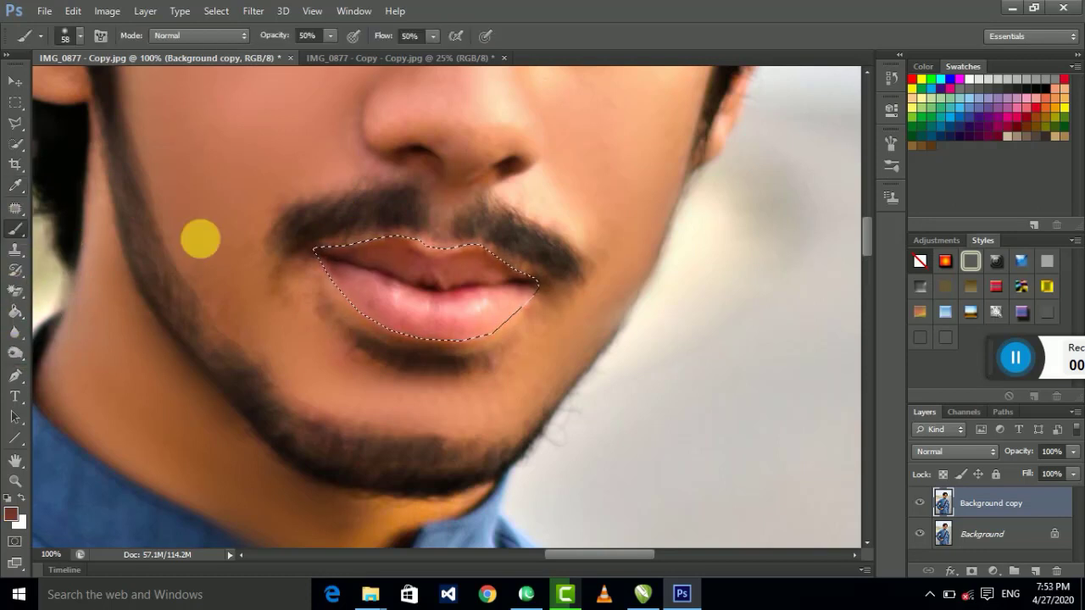
Set brush Flow and Opacity to 20% and paint a faint pink tint over the lips.
{"action": "left_click", "coordinate": [430, 38]}
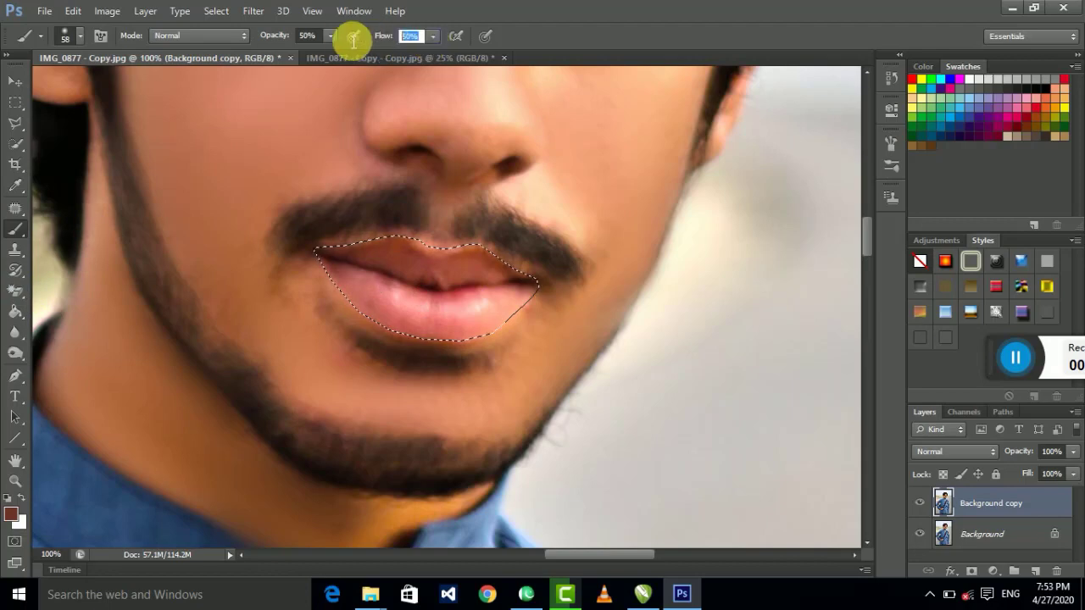
{"action": "type", "text": "20"}
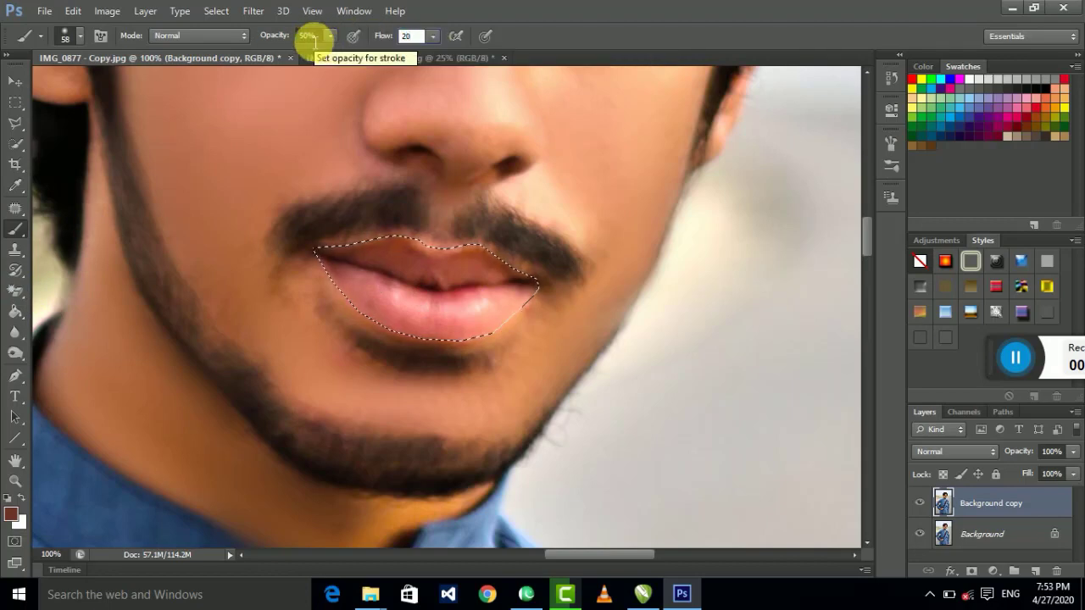
{"action": "left_click", "coordinate": [313, 35]}
{"action": "type", "text": "20"}
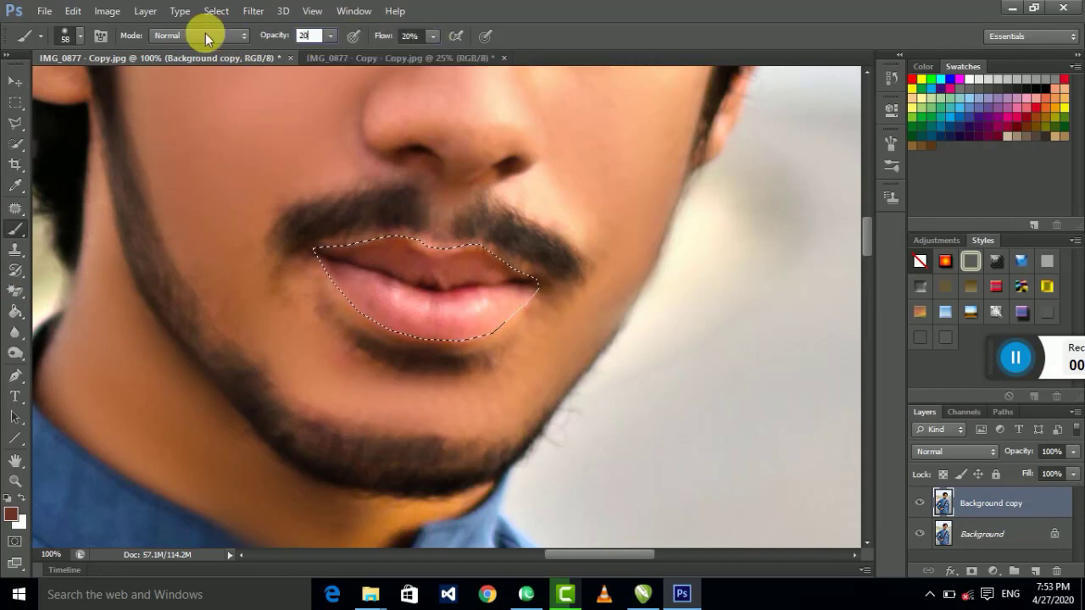
{"action": "left_click", "coordinate": [81, 38]}
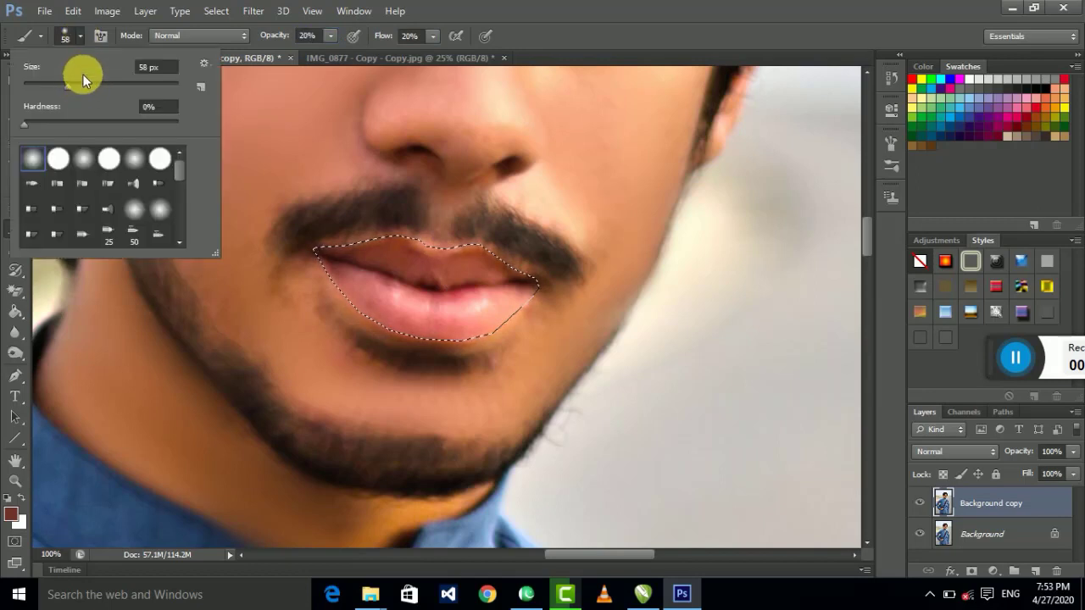
{"action": "left_click", "coordinate": [479, 266]}
{"action": "mouse_move", "coordinate": [458, 271]}
{"action": "left_mouse_down"}
{"action": "mouse_move", "coordinate": [416, 301]}
{"action": "mouse_move", "coordinate": [539, 315]}
{"action": "mouse_move", "coordinate": [462, 348]}
{"action": "mouse_move", "coordinate": [433, 305]}
{"action": "mouse_move", "coordinate": [414, 310]}
{"action": "mouse_move", "coordinate": [541, 342]}
{"action": "mouse_move", "coordinate": [479, 288]}
{"action": "mouse_move", "coordinate": [460, 320]}
{"action": "left_mouse_up"}
Toggle the Background copy layer to compare with the original, and zoom out to the whole face.
{"action": "left_click", "coordinate": [921, 503]}
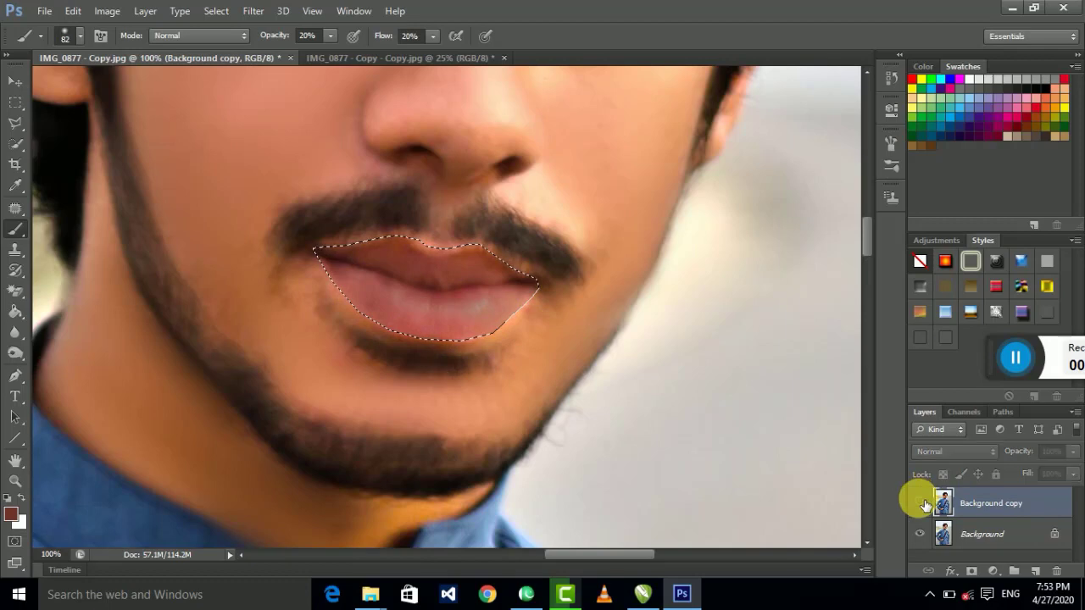
{"action": "left_click", "coordinate": [921, 503]}
{"action": "key", "text": "ctrl+minus"}
{"action": "key", "text": "ctrl+minus"}
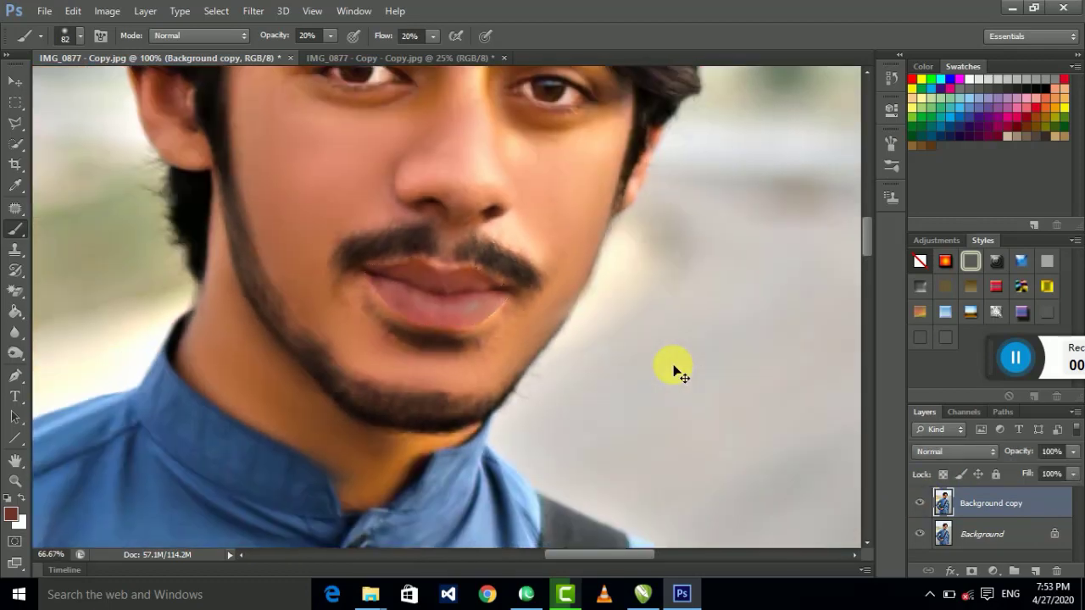
{"action": "key", "text": "ctrl+minus"}
Compare again, zoom out to the whole photo and pan down to its bottom edge.
{"action": "left_click", "coordinate": [13, 105]}
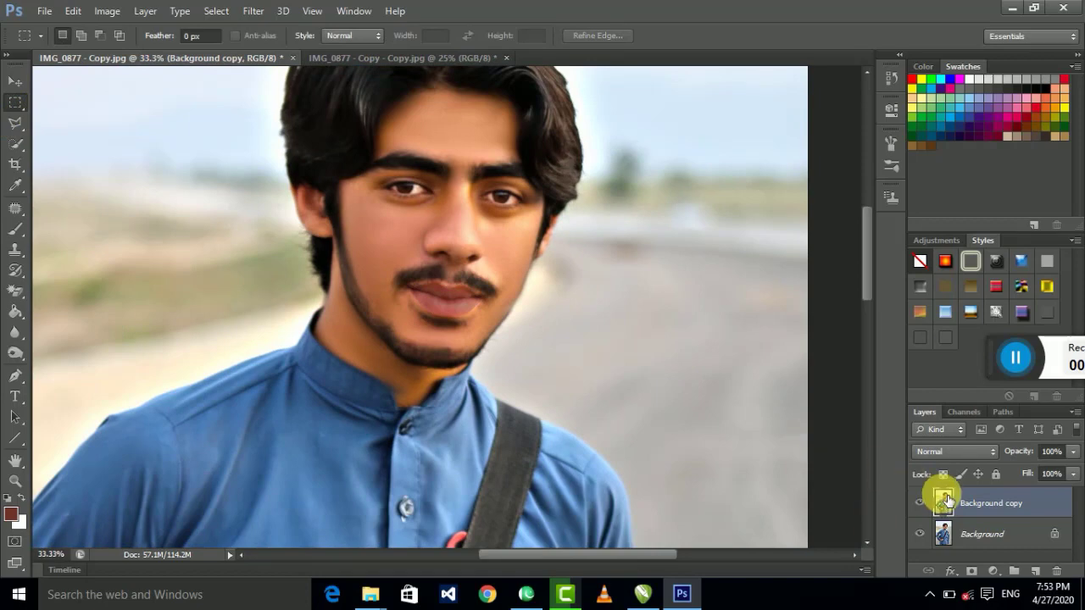
{"action": "left_click", "coordinate": [920, 503]}
{"action": "left_click", "coordinate": [920, 503]}
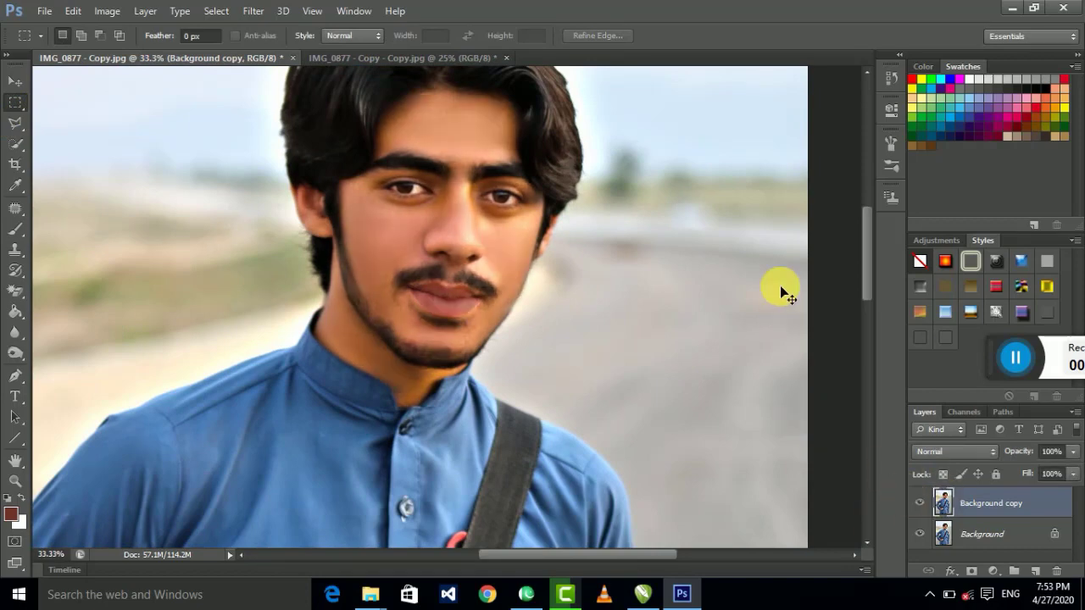
{"action": "key", "text": "ctrl+minus"}
{"action": "key", "text": "ctrl+minus"}
{"action": "key", "text": "ctrl+minus"}
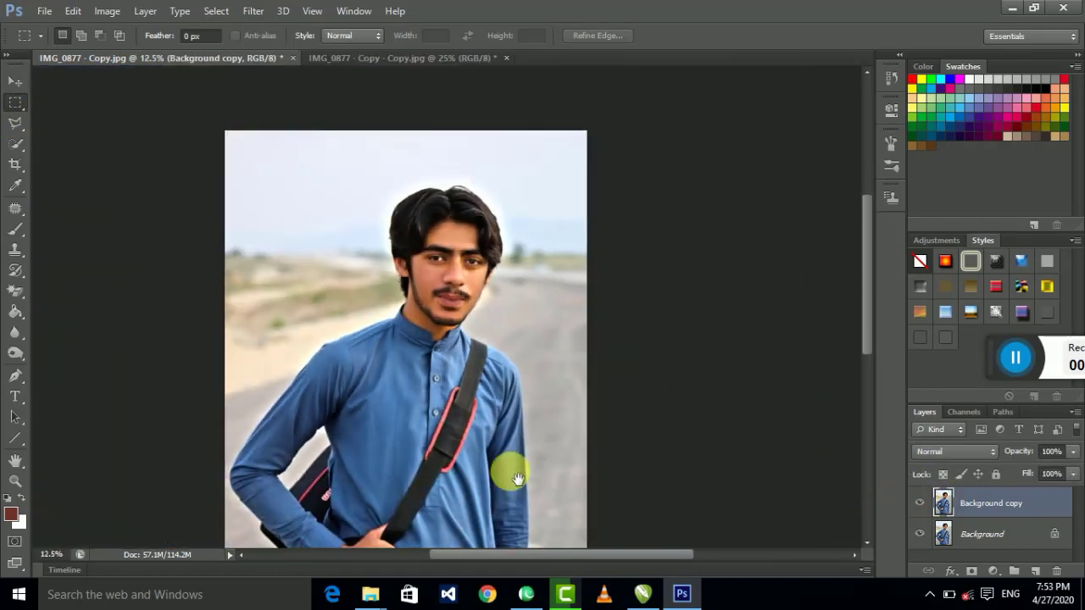
{"action": "mouse_move", "coordinate": [518, 480]}
{"action": "left_mouse_down"}
{"action": "mouse_move", "coordinate": [514, 346]}
{"action": "mouse_move", "coordinate": [504, 380]}
{"action": "mouse_move", "coordinate": [512, 392]}
{"action": "left_mouse_up"}
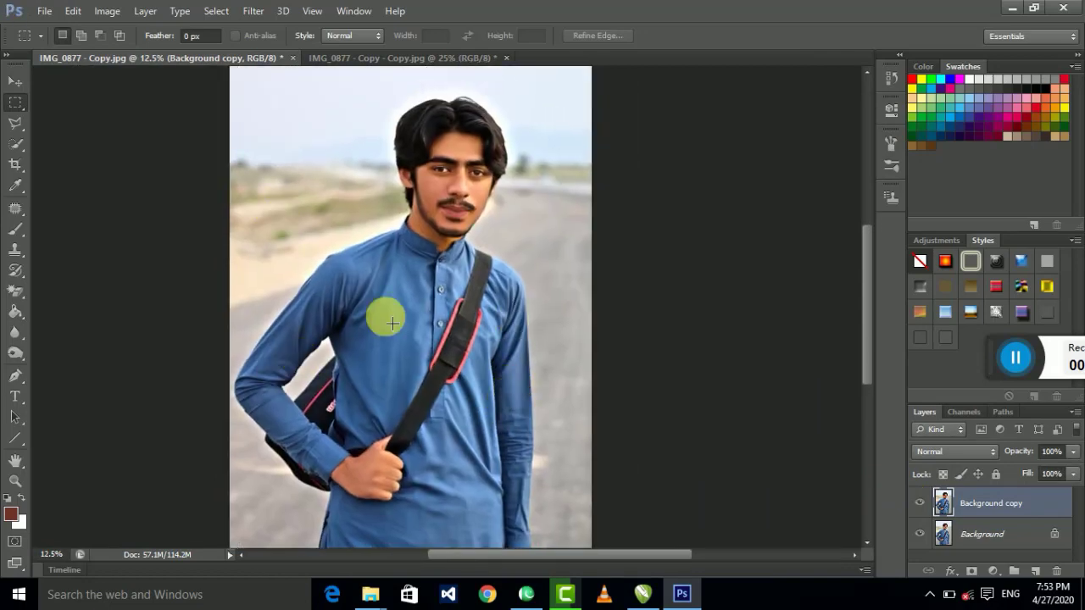
{"action": "left_click_drag", "start_coordinate": [423, 422], "coordinate": [460, 266]}
Trace the person's outline with the Polygonal Lasso tool.
{"action": "left_click", "coordinate": [15, 129]}
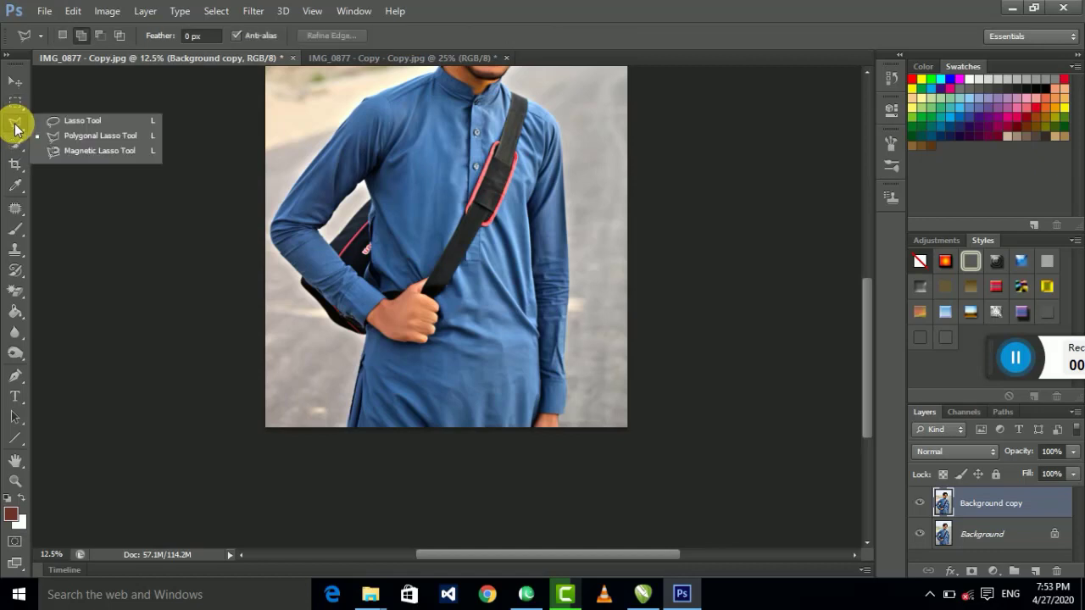
{"action": "left_click", "coordinate": [64, 138]}
{"action": "left_click", "coordinate": [199, 376]}
{"action": "left_click", "coordinate": [275, 461]}
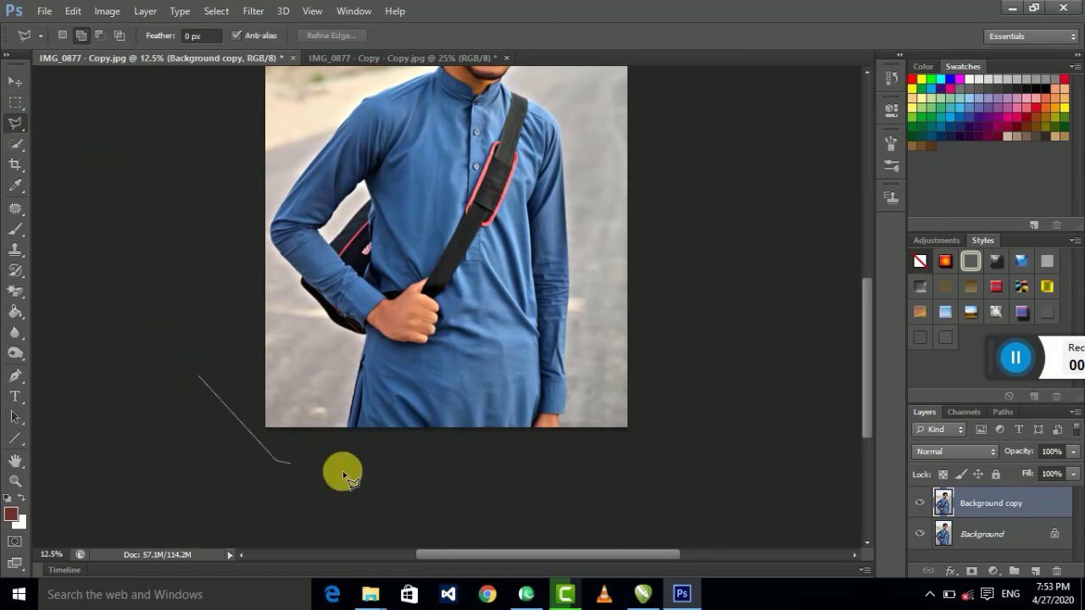
{"action": "left_click", "coordinate": [344, 467]}
{"action": "left_click", "coordinate": [347, 424]}
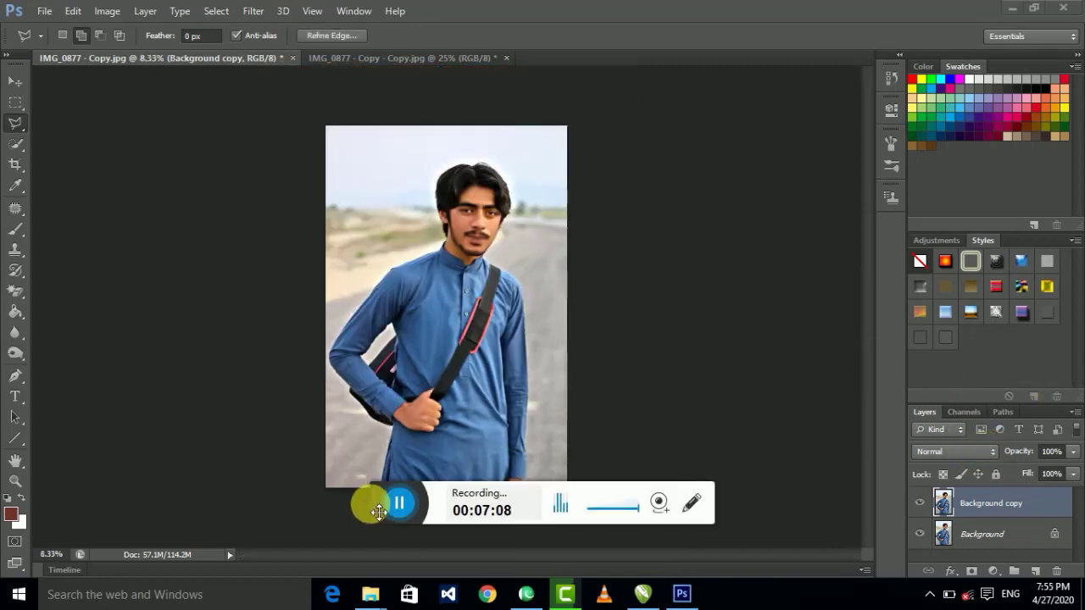
{"action": "left_click_drag", "start_coordinate": [379, 490], "coordinate": [983, 371]}
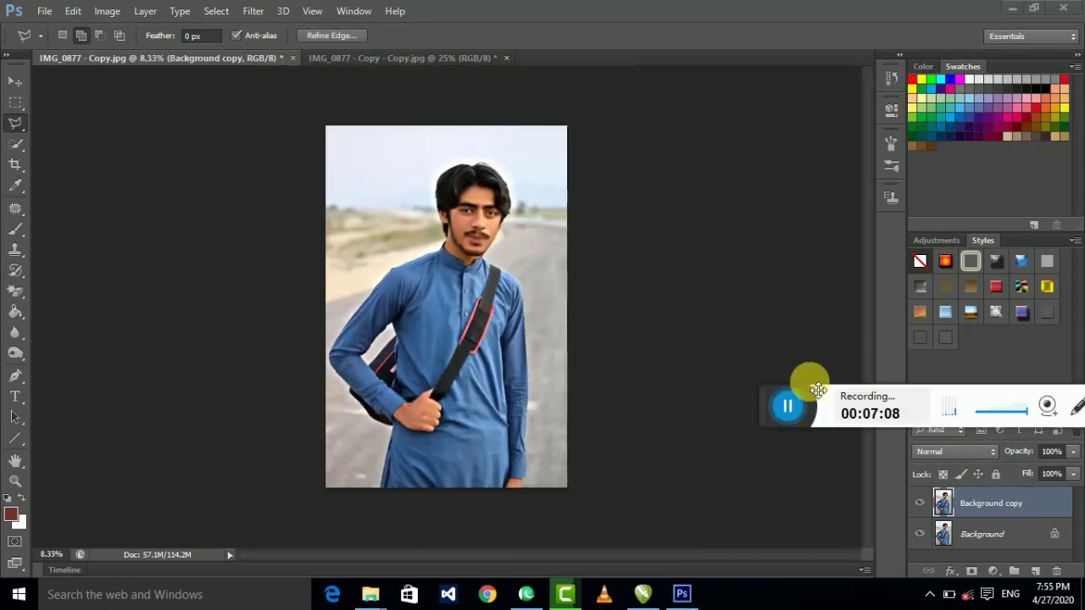
{"action": "left_click", "coordinate": [496, 267]}
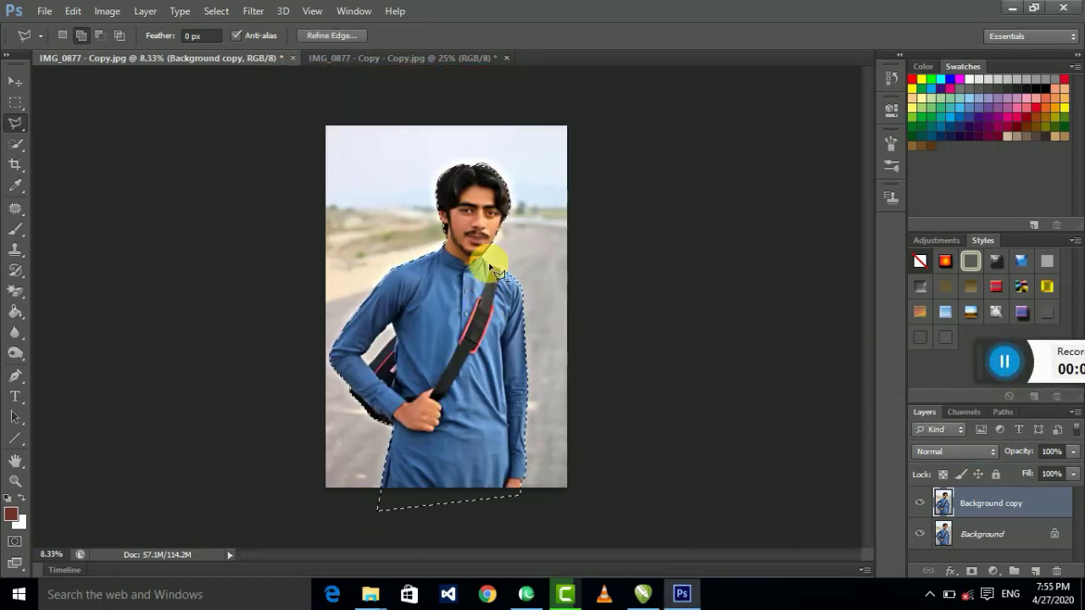
Invert the selection to the surroundings and make the Background layer active.
{"action": "right_click", "coordinate": [451, 288]}
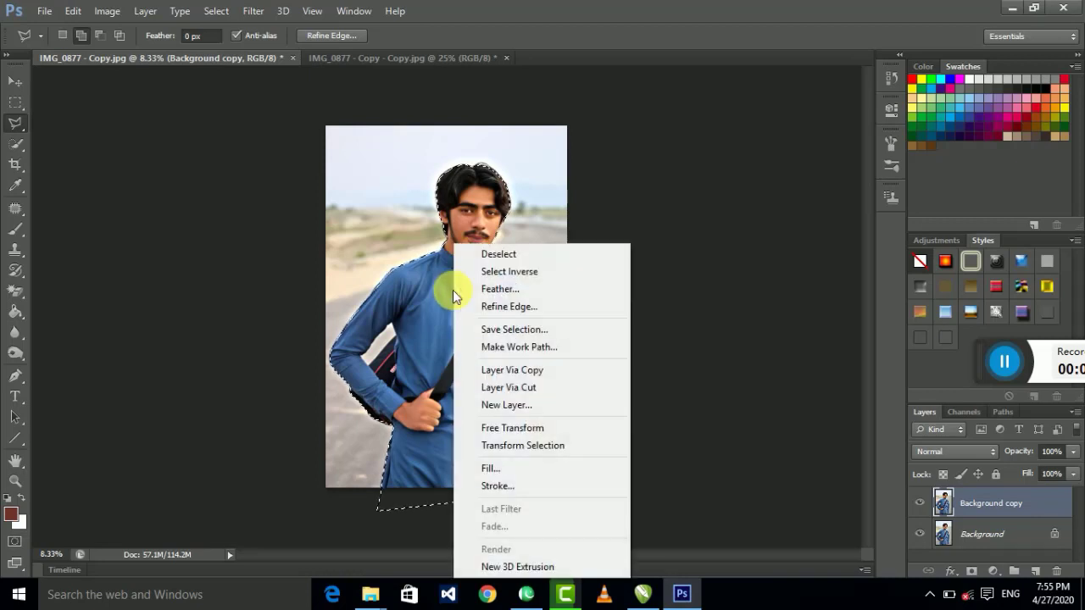
{"action": "left_click", "coordinate": [539, 272]}
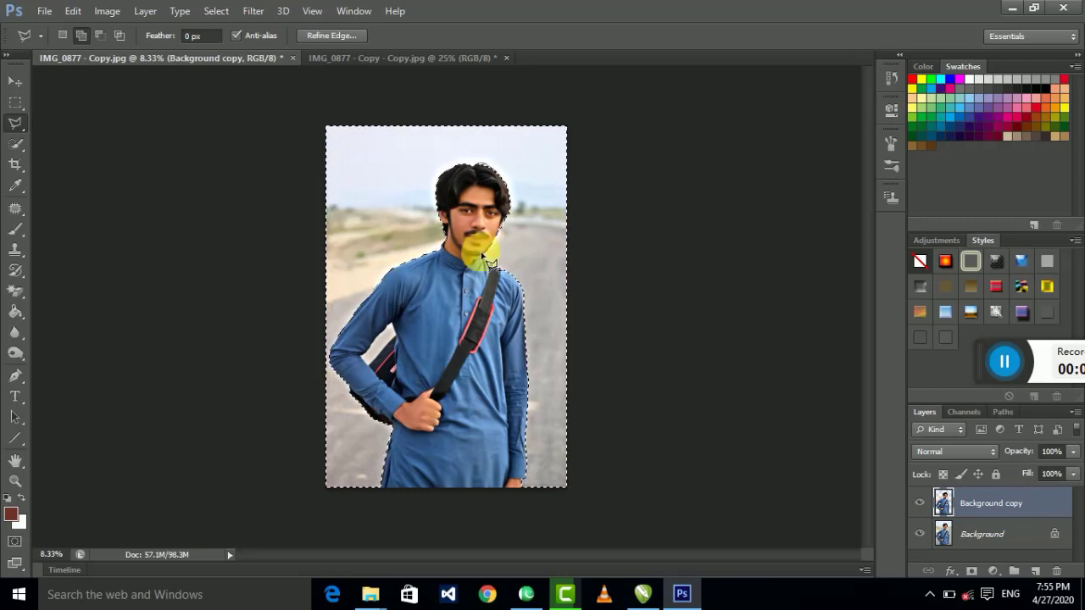
{"action": "left_click", "coordinate": [15, 82]}
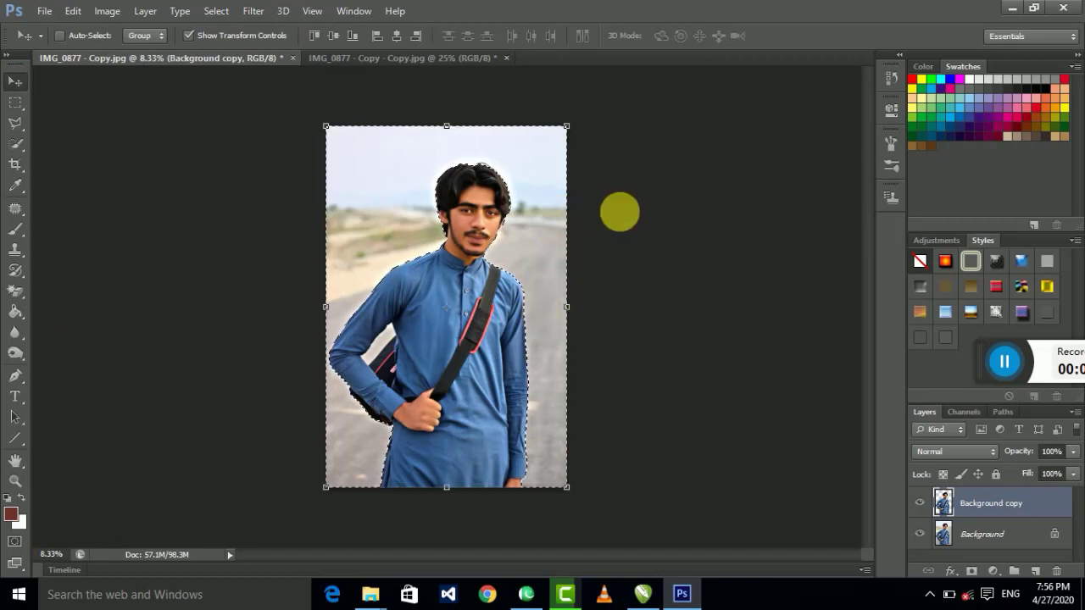
{"action": "key", "text": "ctrl+d"}
{"action": "key", "text": "ctrl+z"}
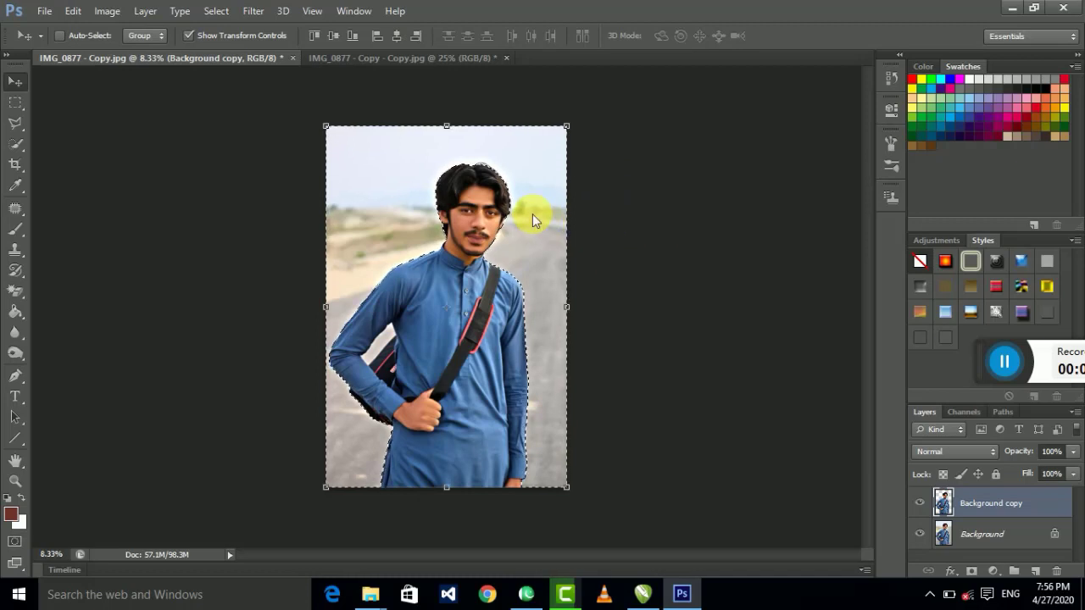
{"action": "left_click", "coordinate": [933, 533]}
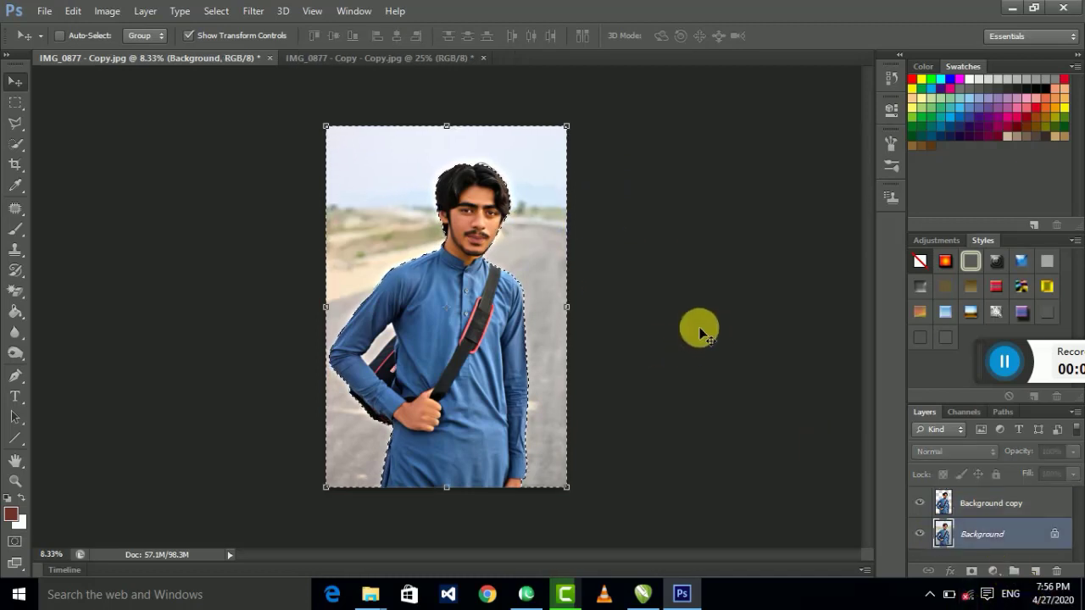
Fill the selected surroundings with the white background colour.
{"action": "key", "text": "shift+F5"}
{"action": "left_click", "coordinate": [571, 178]}
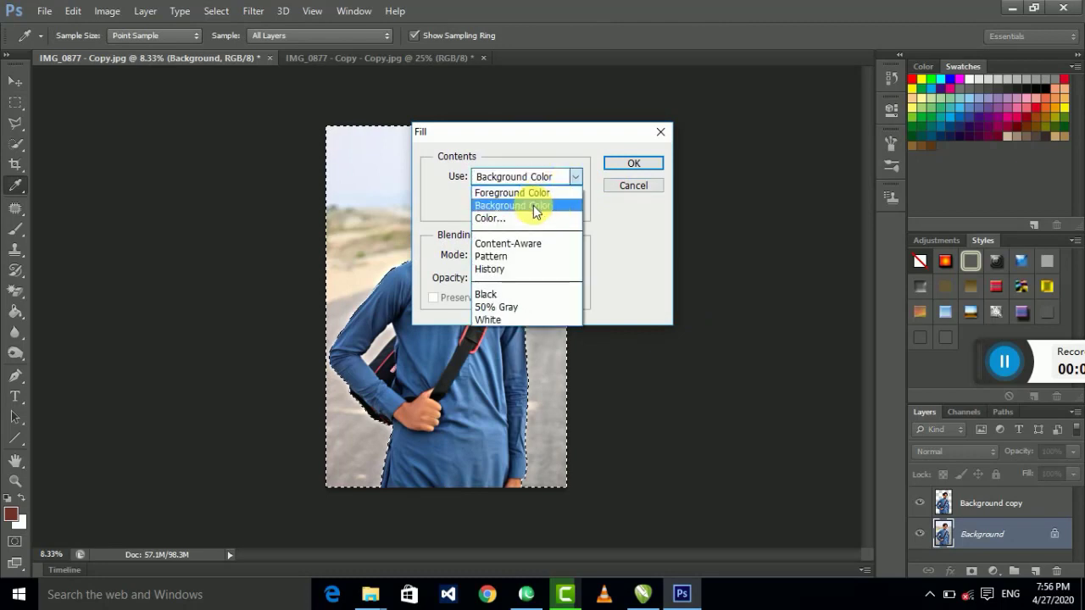
{"action": "left_click", "coordinate": [534, 212]}
{"action": "left_click", "coordinate": [634, 164]}
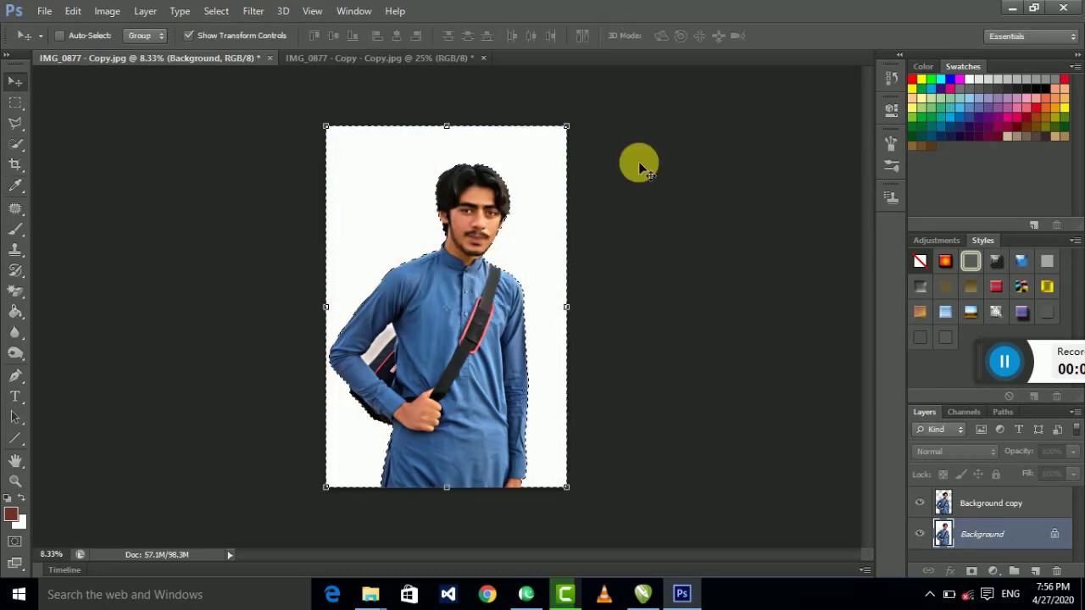
Erase the white area to transparency with the Magic Eraser Tool.
{"action": "left_click_drag", "start_coordinate": [15, 290], "coordinate": [71, 327]}
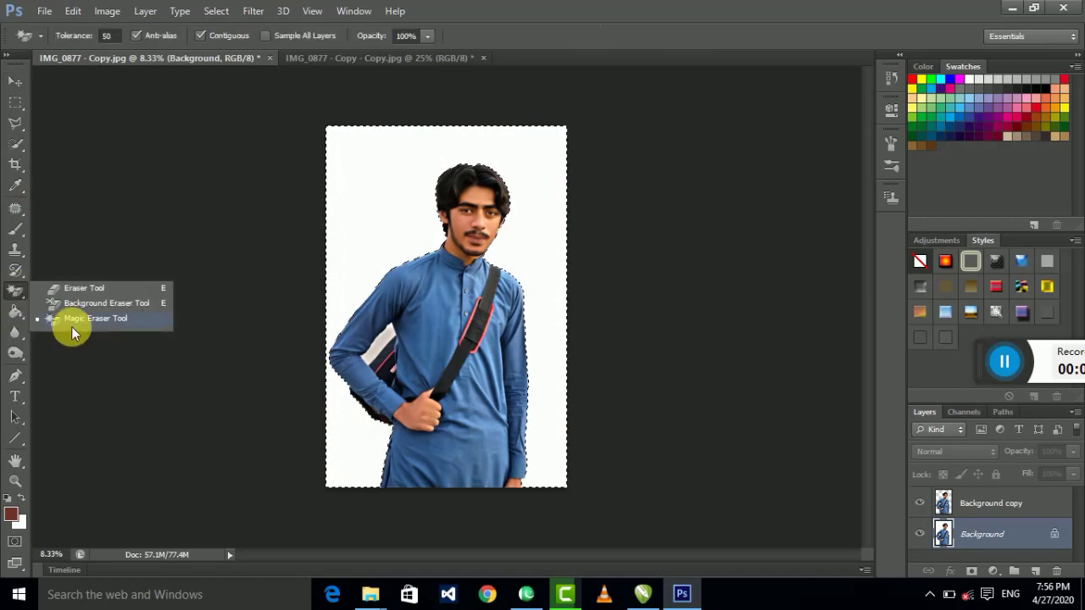
{"action": "left_click", "coordinate": [71, 326]}
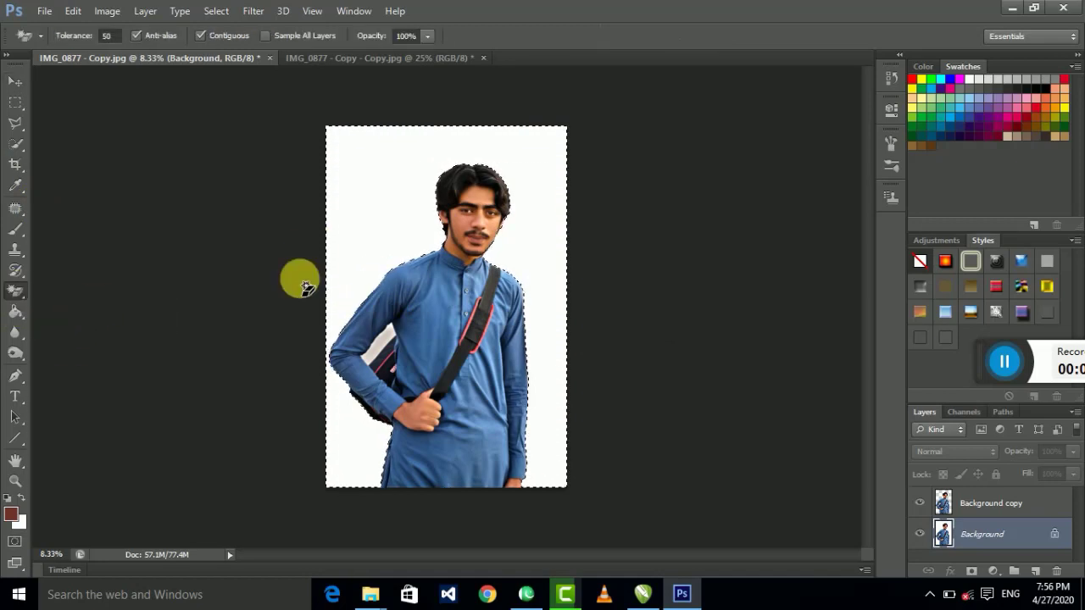
{"action": "left_click", "coordinate": [356, 263]}
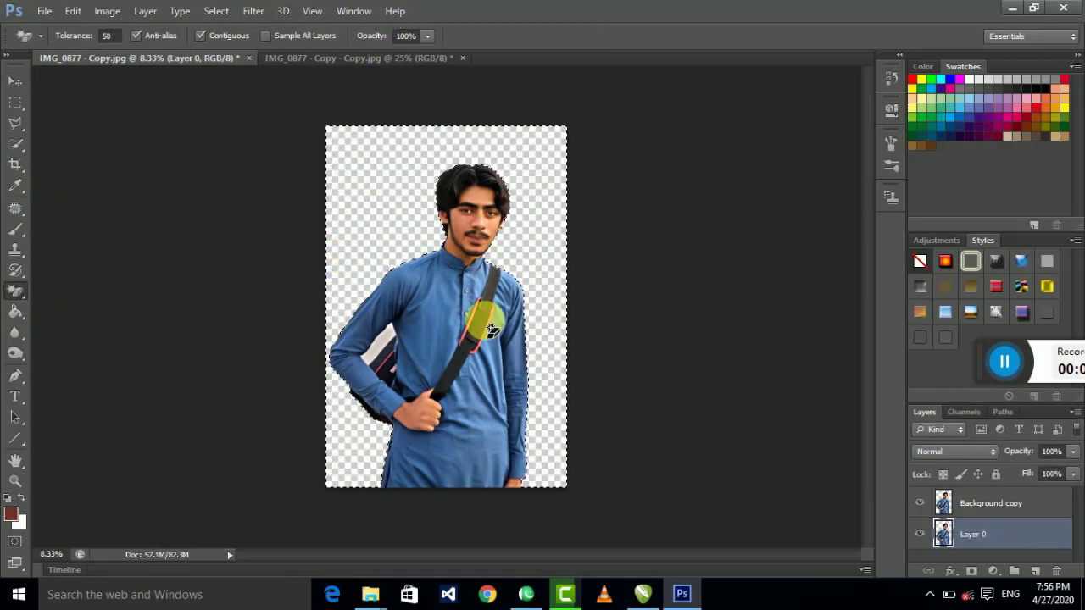
{"action": "key", "text": "ctrl+plus"}
{"action": "key", "text": "ctrl+plus"}
{"action": "key", "text": "ctrl+plus"}
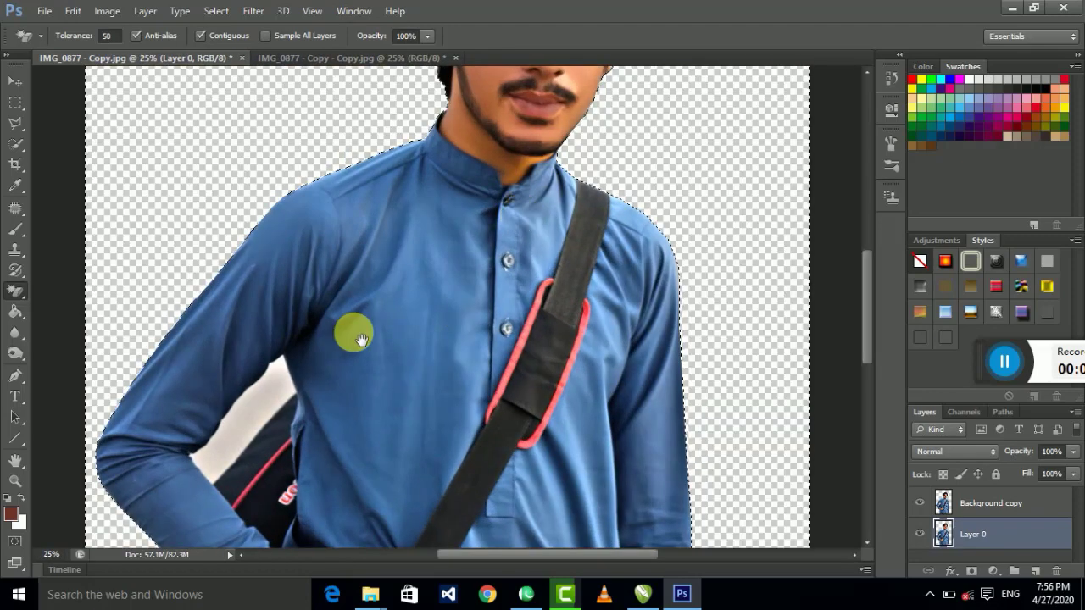
Outline the leftover white gap between the arm and bag with the Polygonal Lasso.
{"action": "left_click_drag", "start_coordinate": [360, 339], "coordinate": [398, 225]}
{"action": "left_click", "coordinate": [15, 123]}
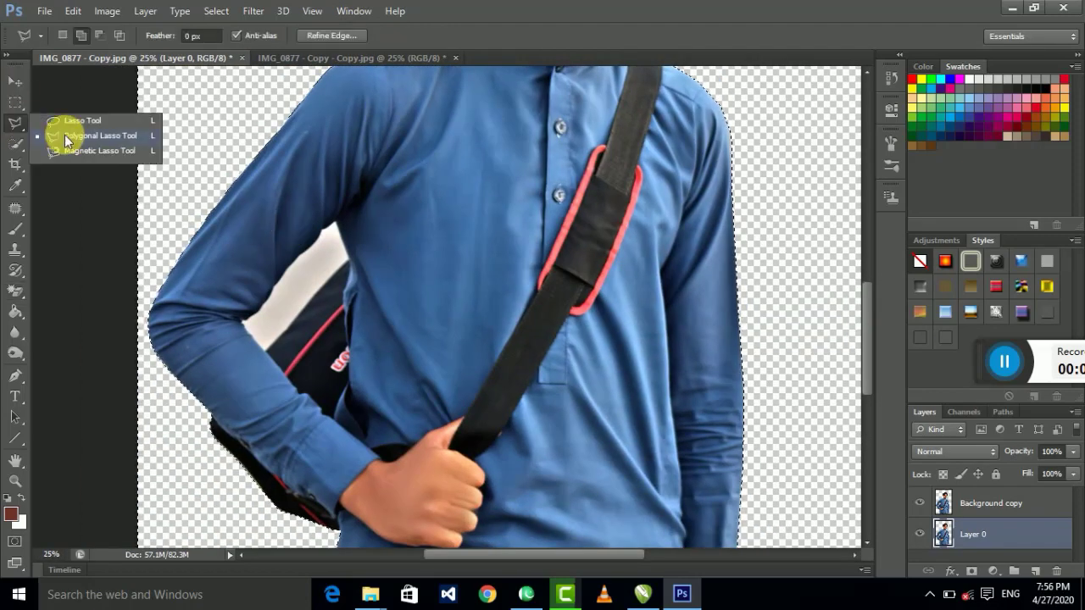
{"action": "left_click", "coordinate": [66, 139]}
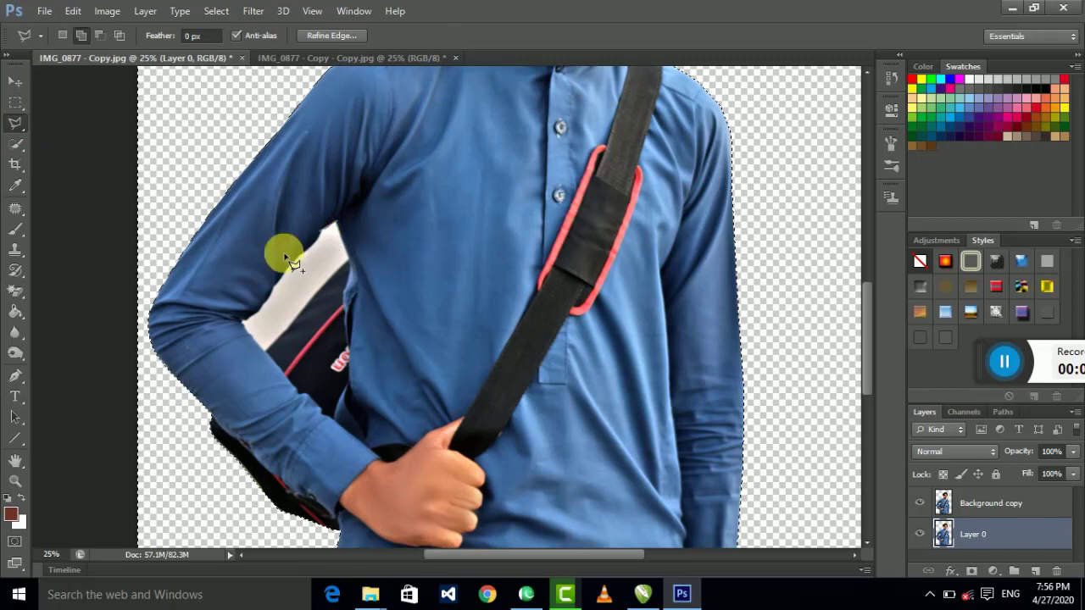
{"action": "left_click", "coordinate": [321, 230]}
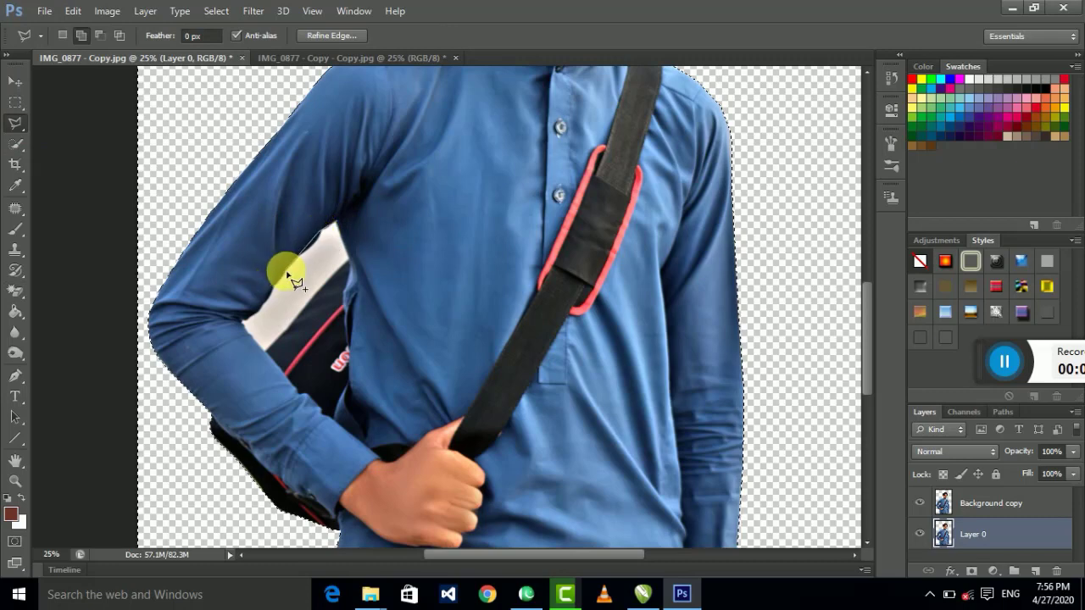
{"action": "left_click", "coordinate": [246, 326]}
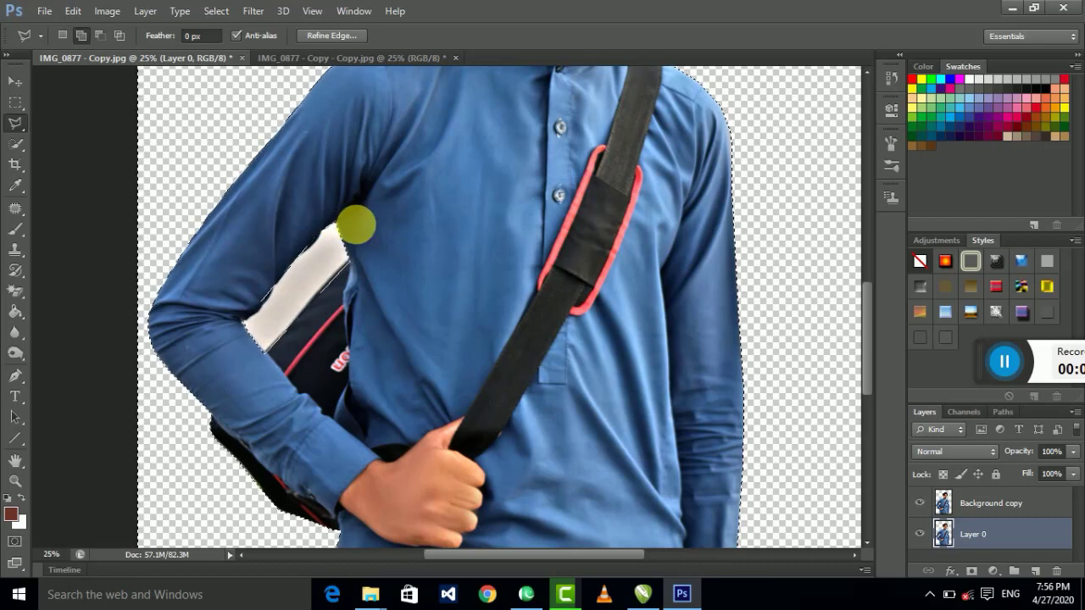
{"action": "double_click", "coordinate": [356, 224]}
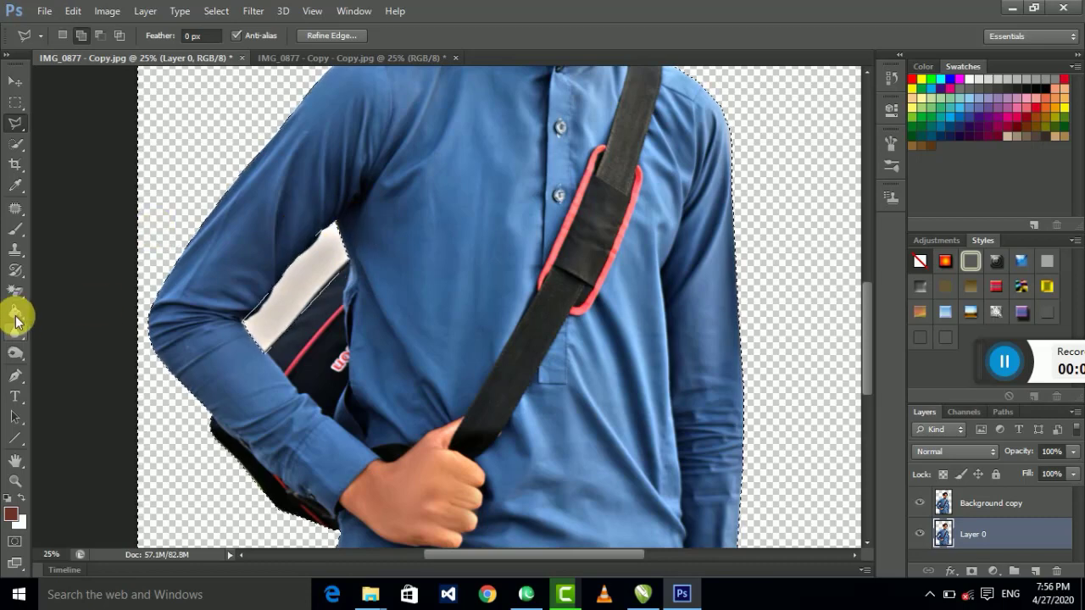
Clear the gap, select the Background copy layer and zoom out to the whole figure.
{"action": "left_click_drag", "start_coordinate": [15, 291], "coordinate": [74, 321]}
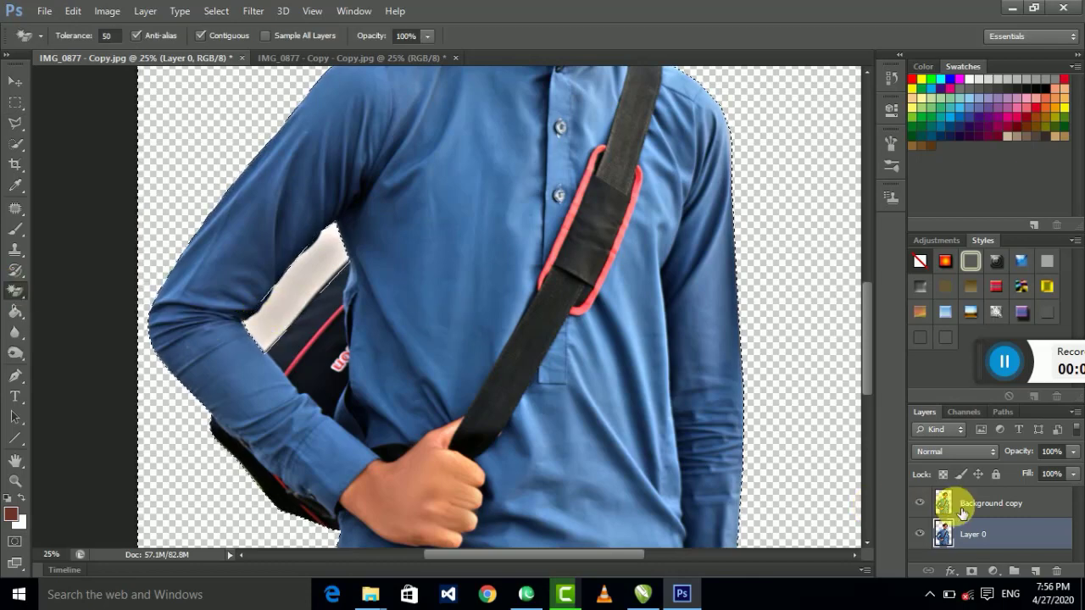
{"action": "left_click", "coordinate": [953, 504]}
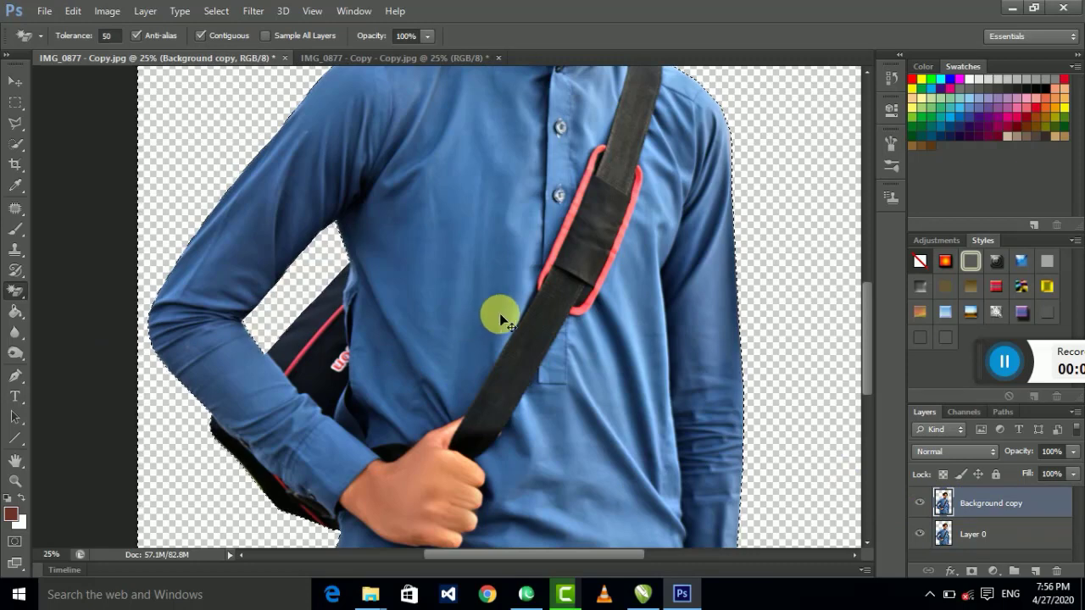
{"action": "key", "text": "ctrl+minus"}
{"action": "key", "text": "ctrl+minus"}
{"action": "key", "text": "ctrl+minus"}
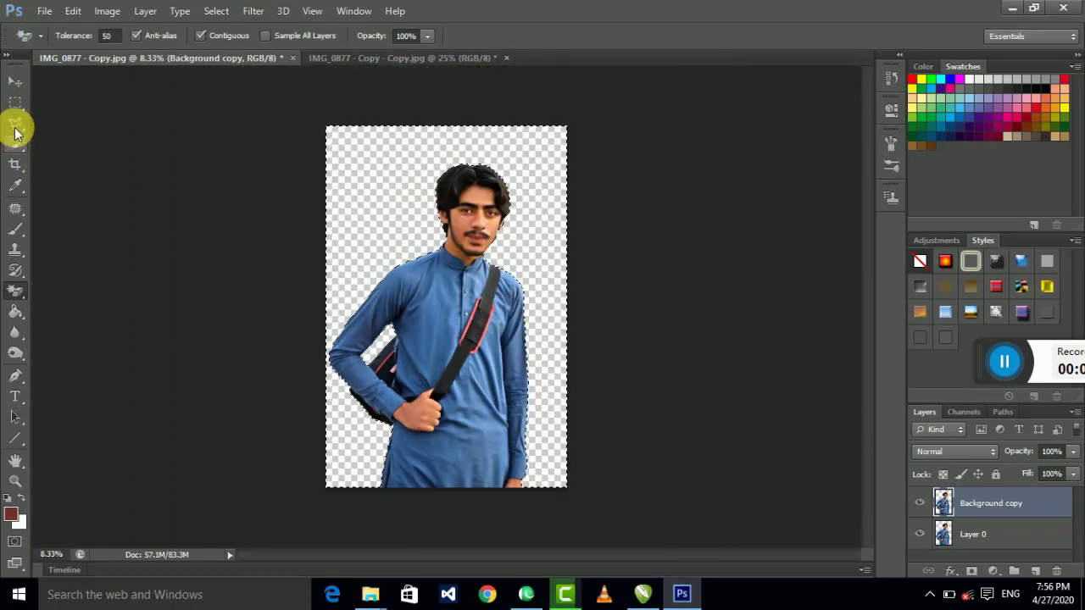
Deselect the figure with the Rectangular Marquee and delete the original Layer 0.
{"action": "left_click", "coordinate": [16, 123]}
{"action": "left_click", "coordinate": [15, 102]}
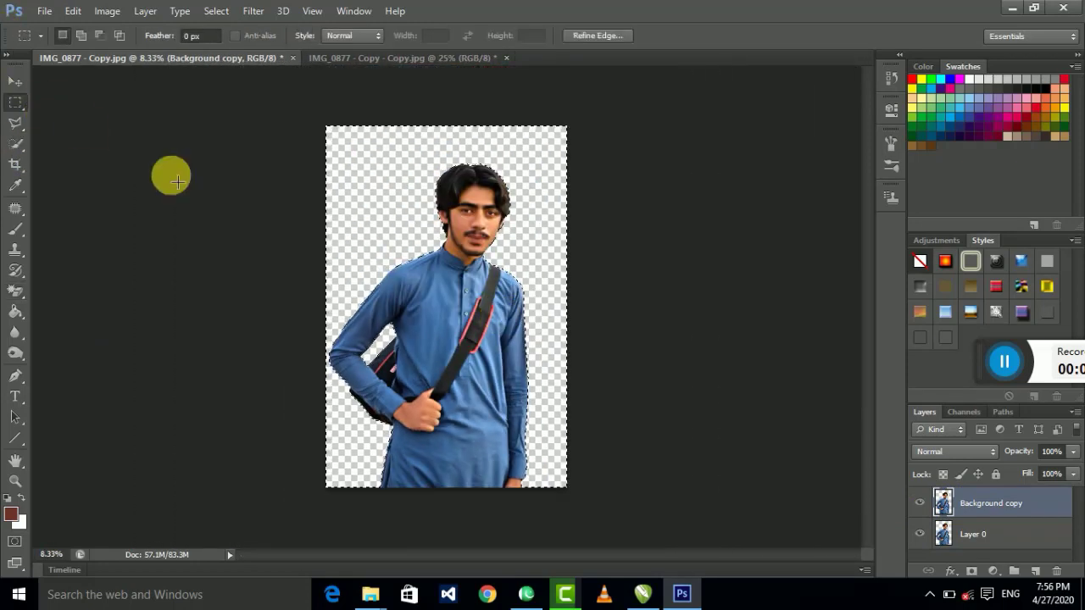
{"action": "left_click", "coordinate": [679, 465]}
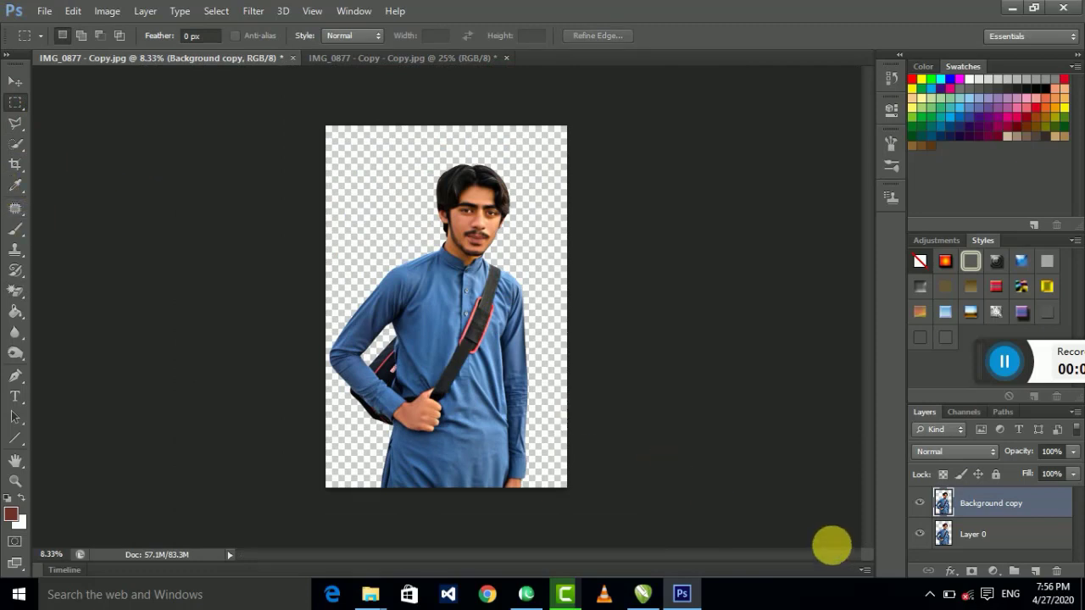
{"action": "key", "text": "Delete"}
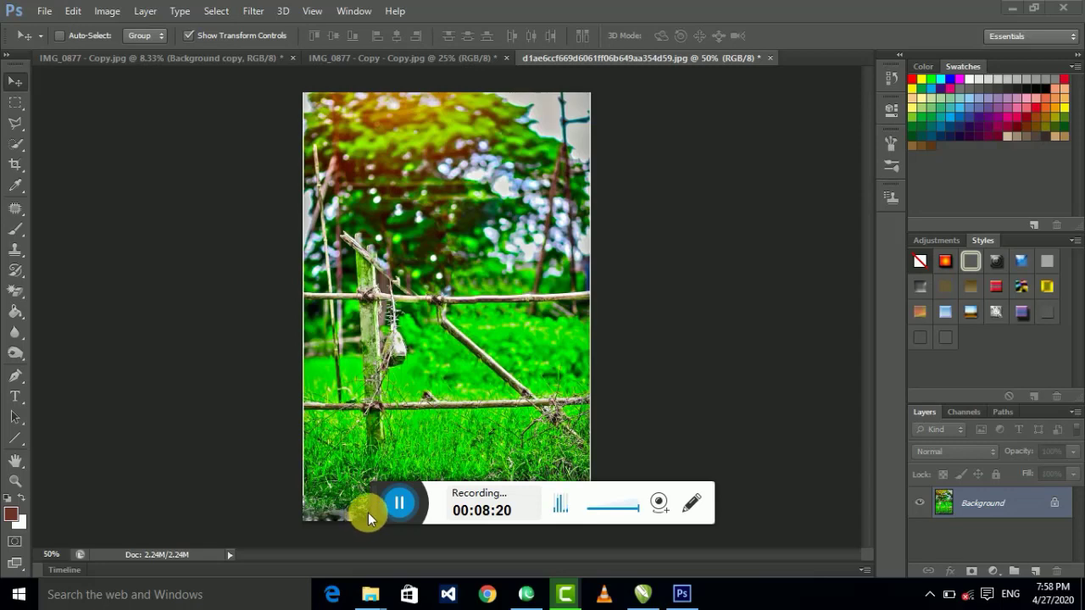
Drag the garden fence photo into the portrait document and scale it to fill the canvas.
{"action": "left_click_drag", "start_coordinate": [459, 515], "coordinate": [988, 364]}
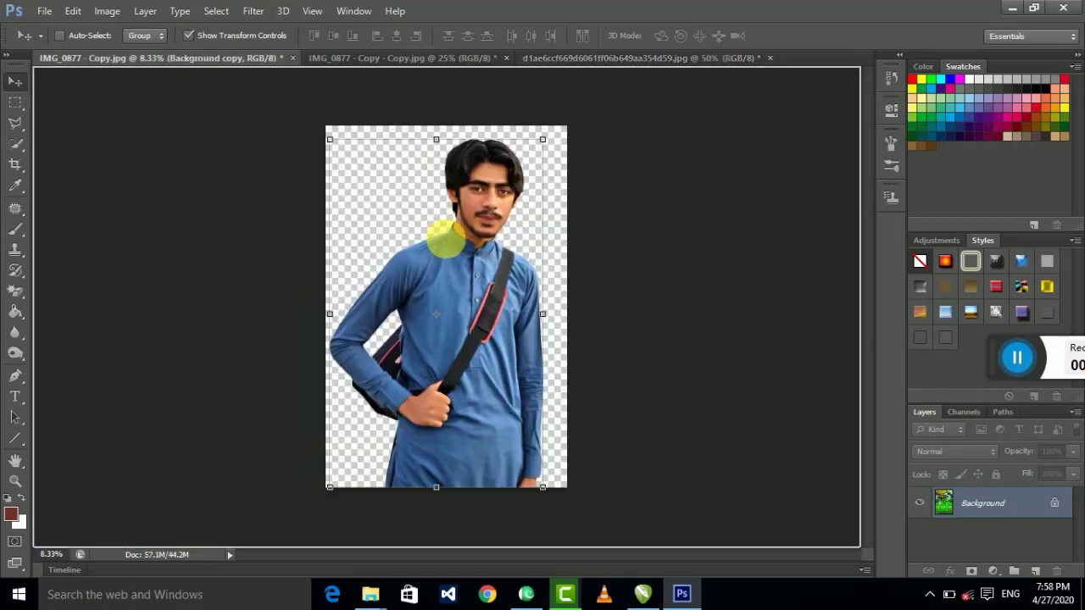
{"action": "mouse_move", "coordinate": [178, 67]}
{"action": "left_mouse_down"}
{"action": "mouse_move", "coordinate": [445, 236]}
{"action": "mouse_move", "coordinate": [338, 151]}
{"action": "left_mouse_up"}
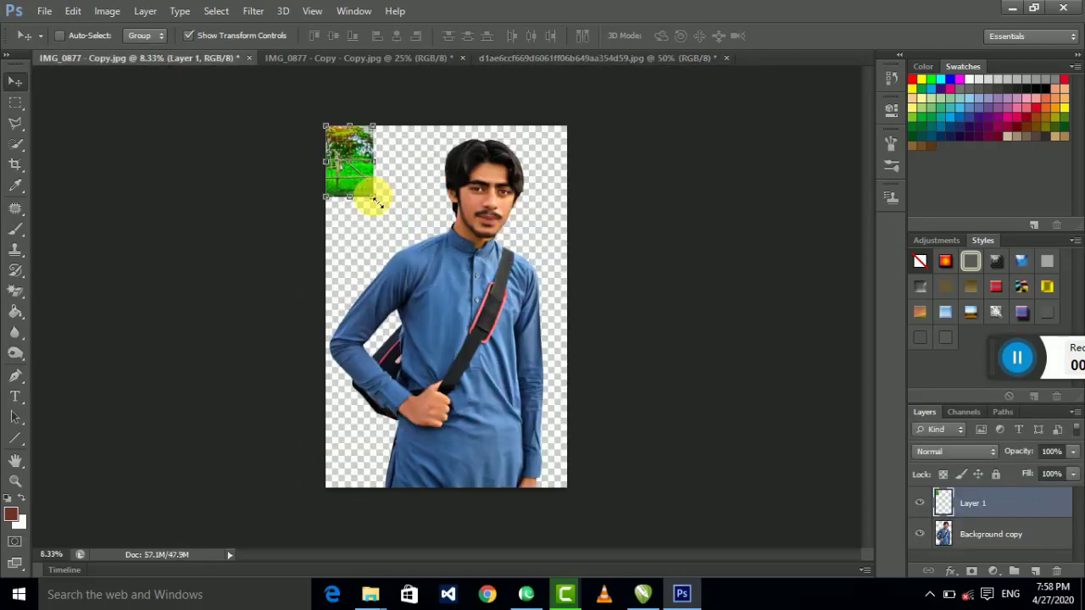
{"action": "left_click_drag", "start_coordinate": [375, 202], "coordinate": [598, 483]}
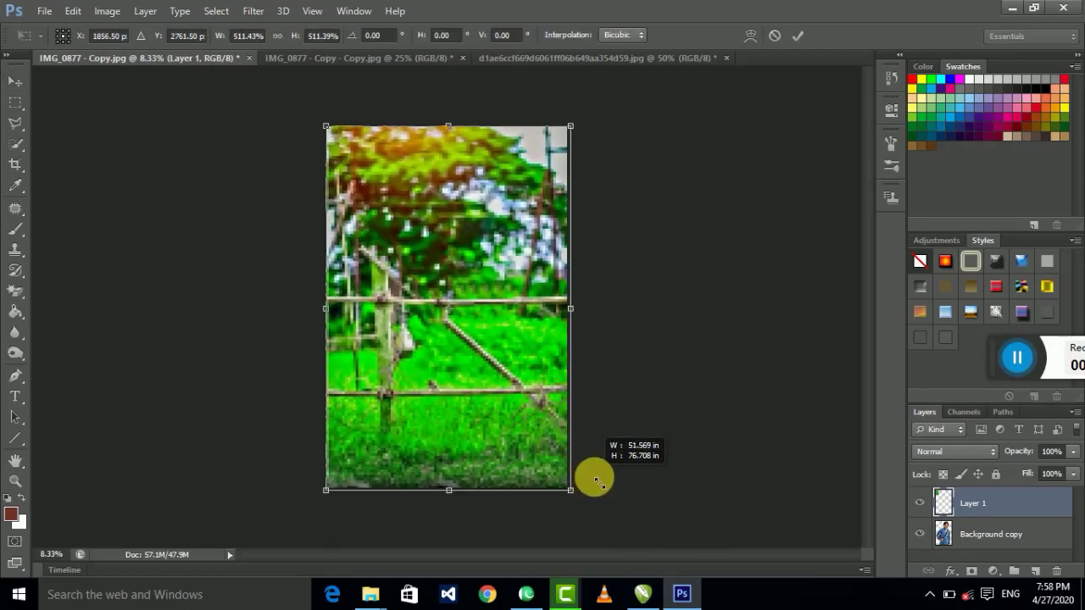
{"action": "left_click_drag", "start_coordinate": [598, 483], "coordinate": [603, 490]}
{"action": "left_click", "coordinate": [14, 82]}
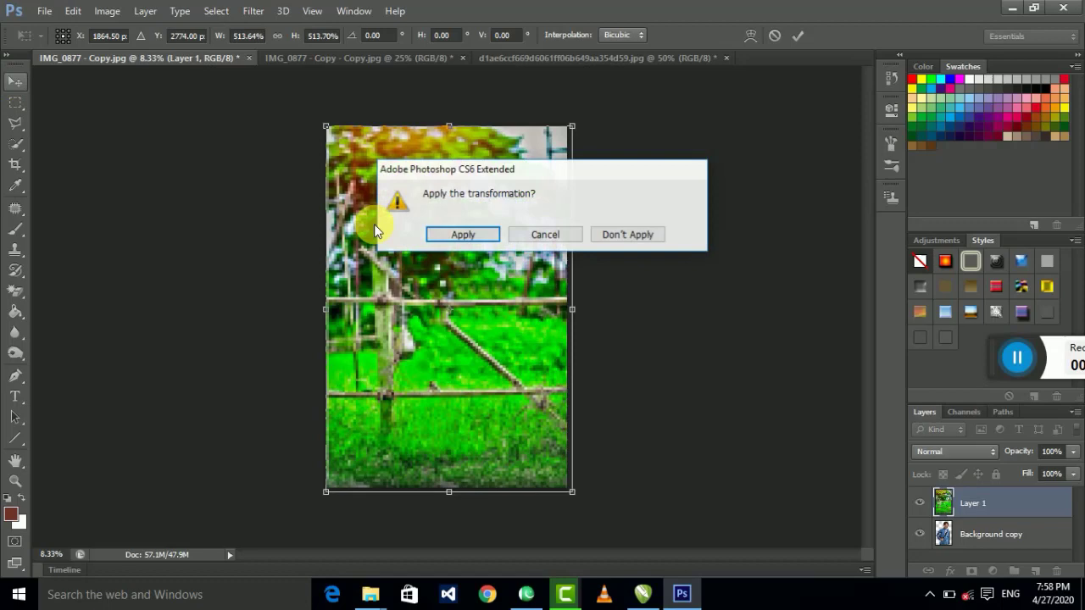
{"action": "left_click", "coordinate": [442, 238]}
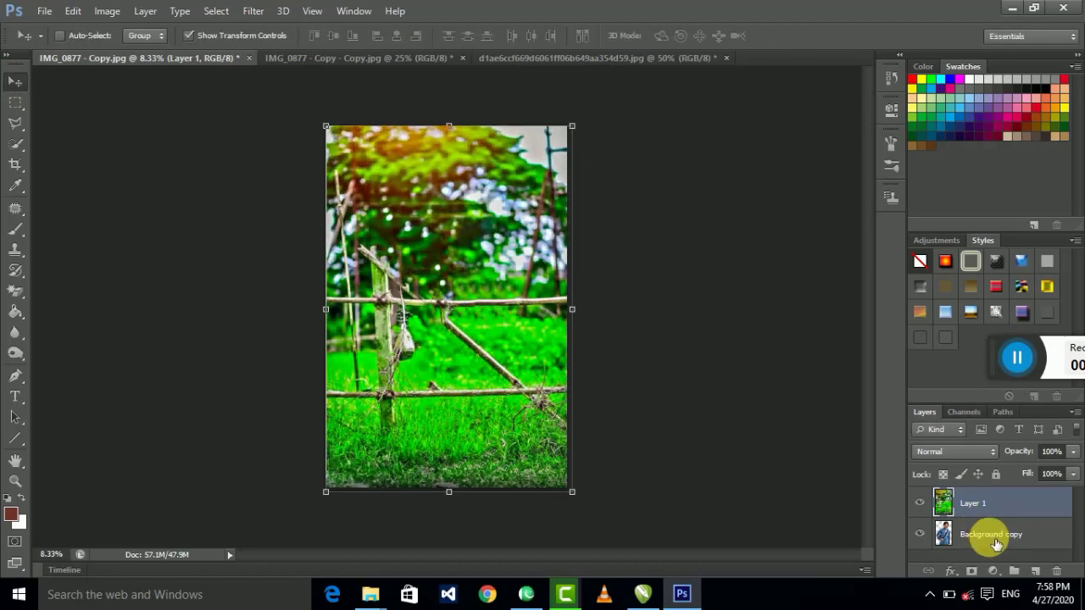
Move Background copy above Layer 1, then make Layer 1 the active layer.
{"action": "left_click_drag", "start_coordinate": [996, 543], "coordinate": [987, 499]}
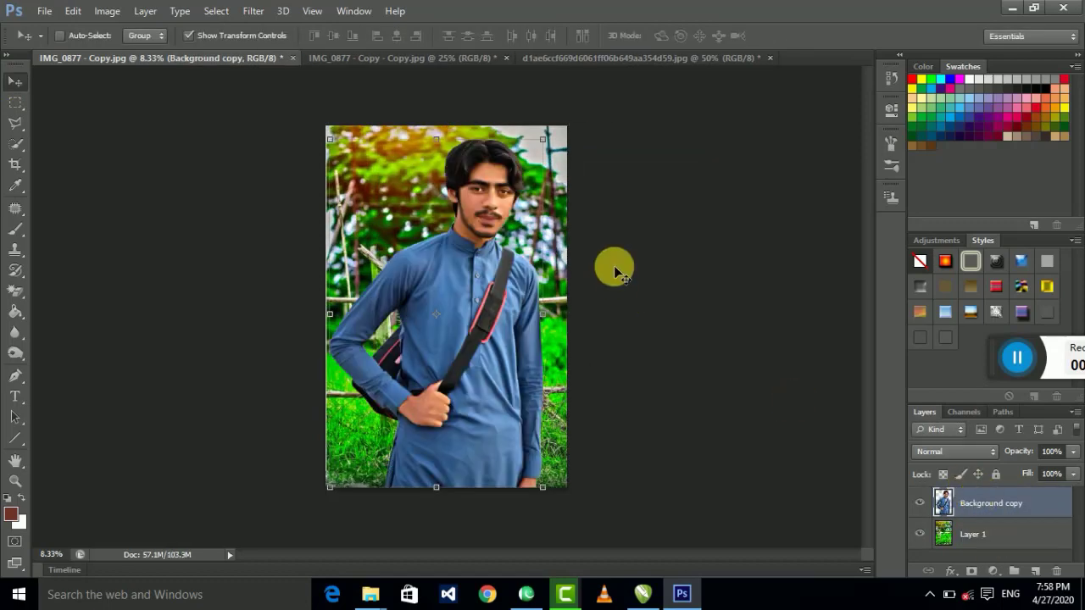
{"action": "key", "text": "ctrl+plus"}
{"action": "scroll", "coordinate": [593, 284], "scroll_direction": "up", "scroll_amount": 2}
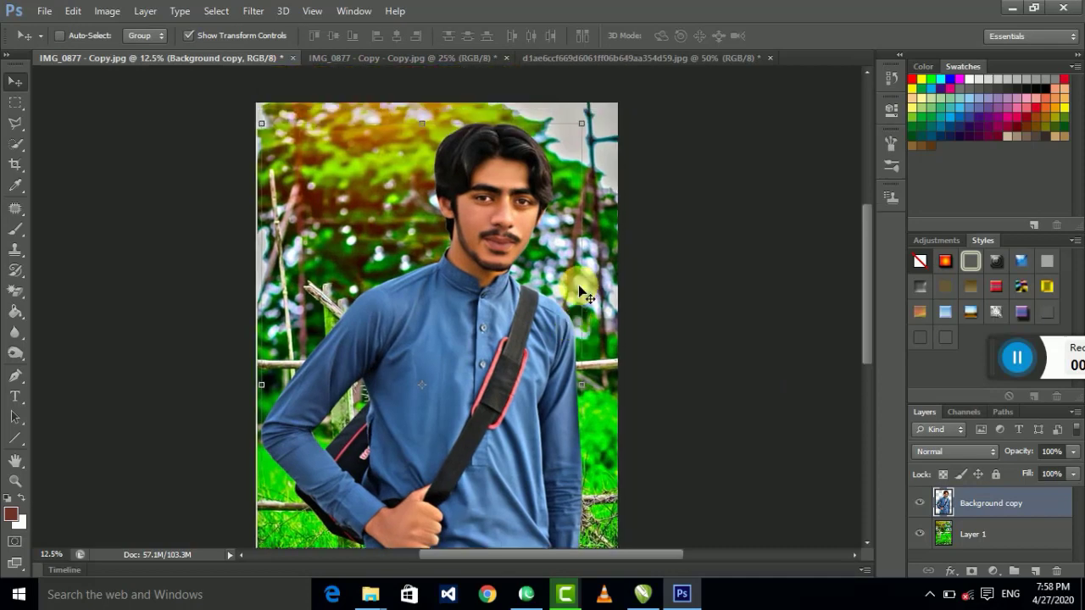
{"action": "left_click", "coordinate": [973, 534]}
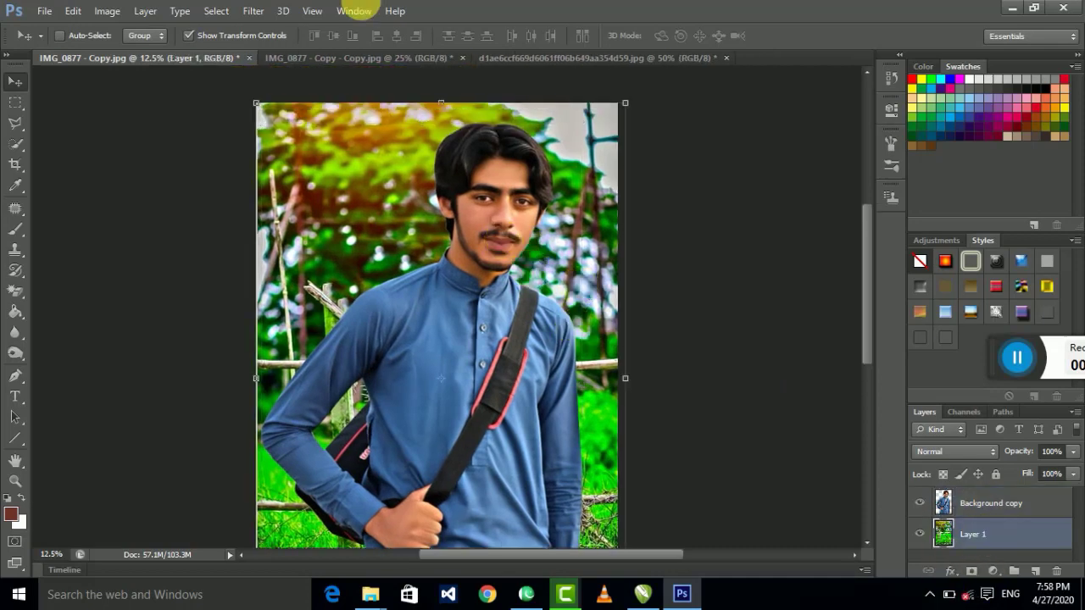
{"action": "left_click", "coordinate": [258, 11]}
{"action": "mouse_move", "coordinate": [288, 111]}
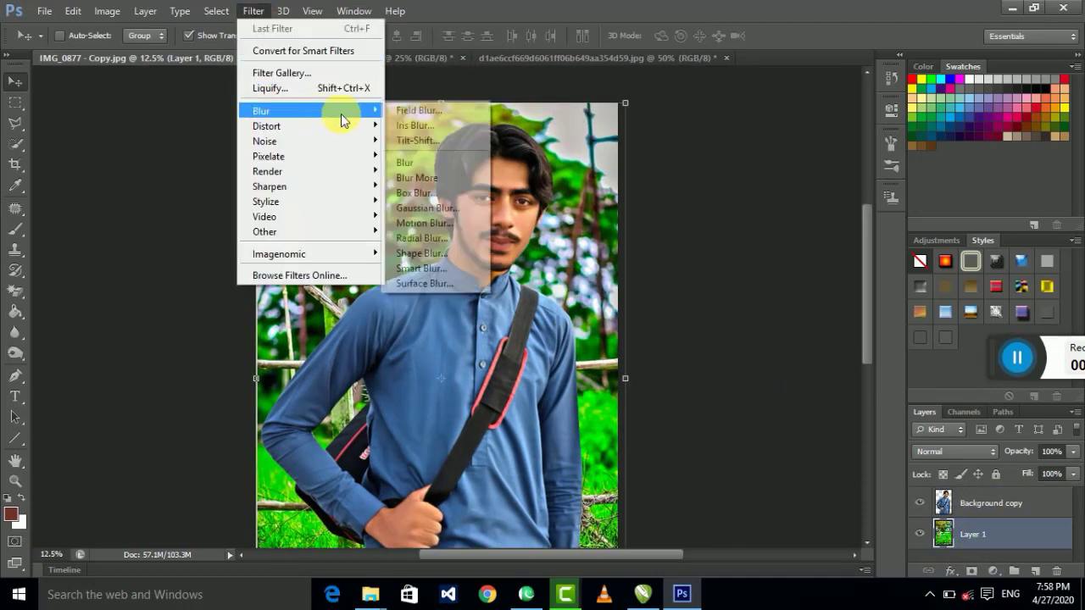
Apply a Gaussian Blur of about 30.5 px radius to the garden layer.
{"action": "left_click", "coordinate": [450, 209]}
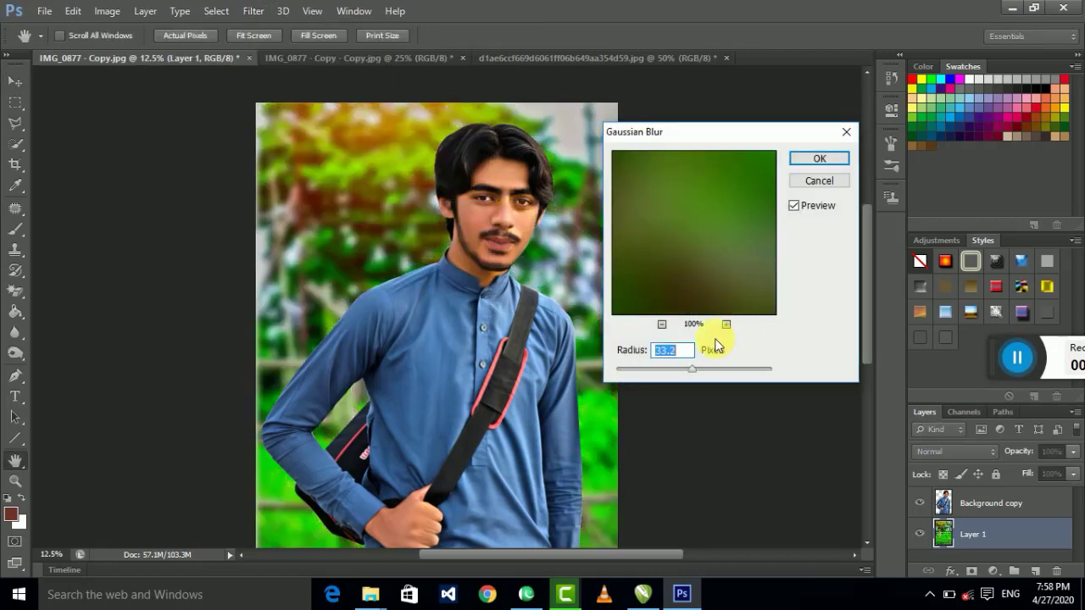
{"action": "left_click", "coordinate": [661, 323]}
{"action": "left_click", "coordinate": [661, 324]}
{"action": "left_click", "coordinate": [661, 324]}
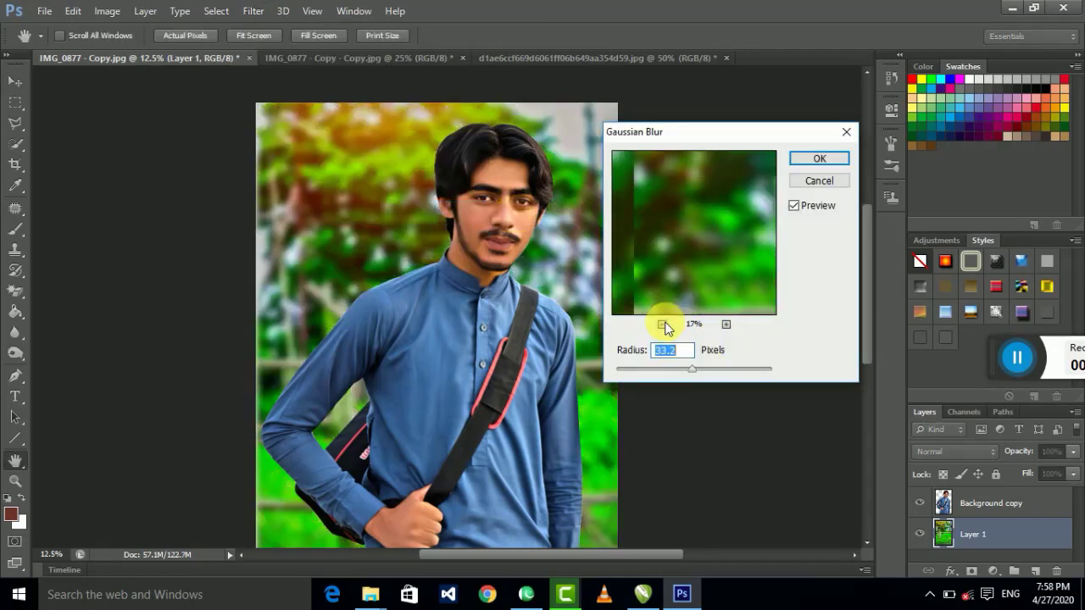
{"action": "left_click", "coordinate": [661, 324]}
{"action": "left_click", "coordinate": [661, 324]}
{"action": "left_click", "coordinate": [661, 324]}
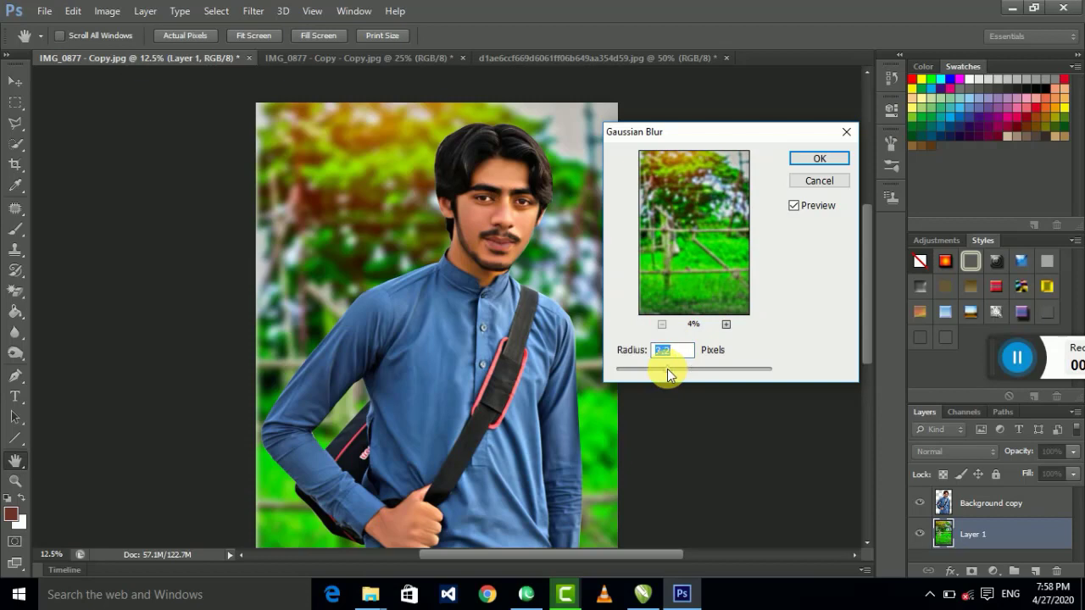
{"action": "mouse_move", "coordinate": [678, 369]}
{"action": "left_mouse_down"}
{"action": "mouse_move", "coordinate": [664, 376]}
{"action": "mouse_move", "coordinate": [695, 374]}
{"action": "left_mouse_up"}
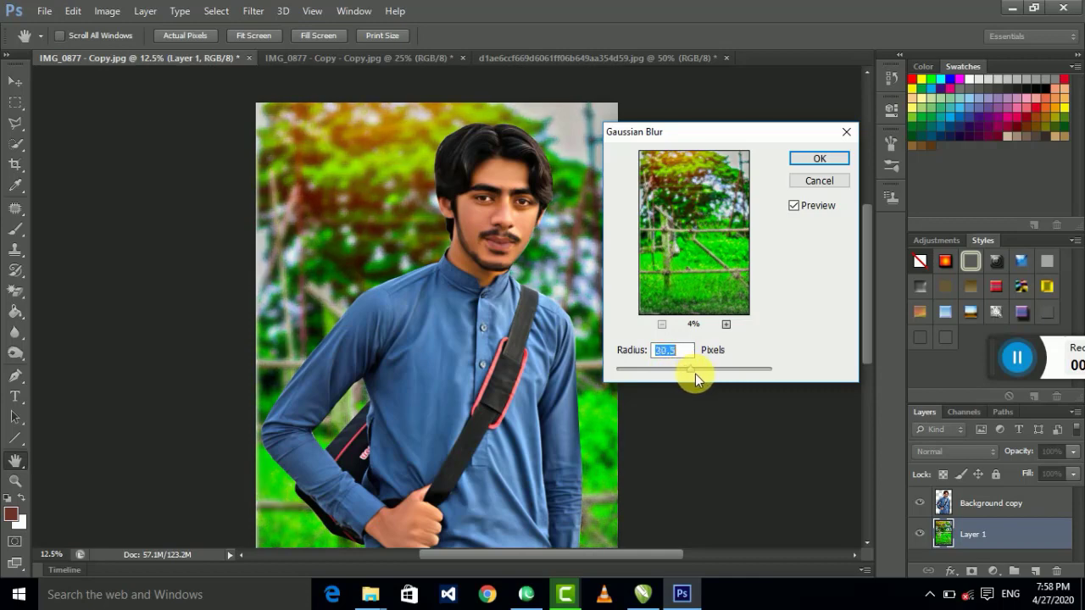
{"action": "left_click", "coordinate": [820, 159]}
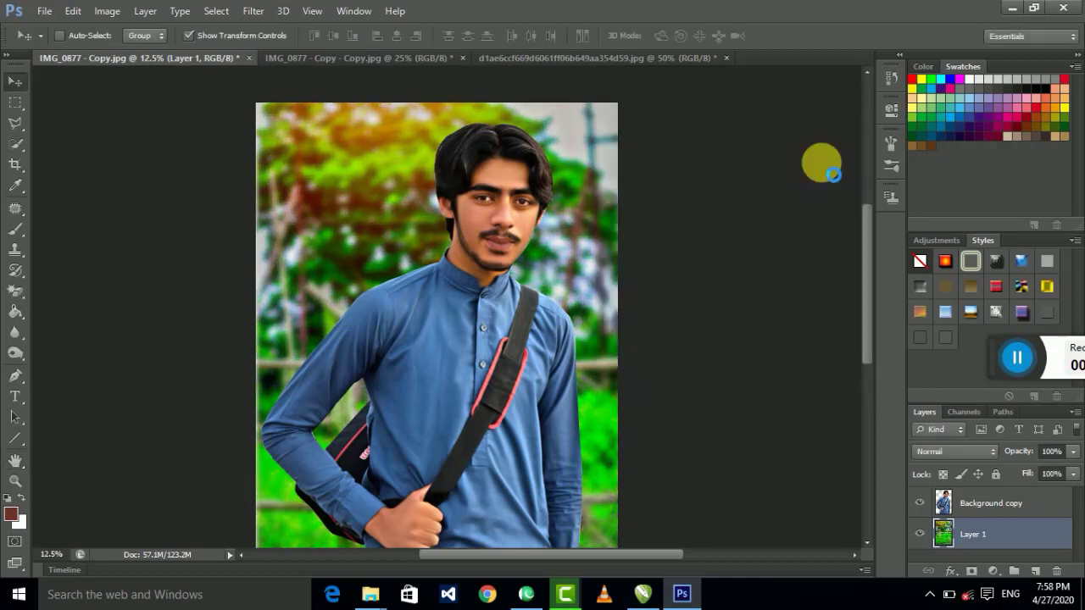
Zoom out to the whole composite and close the garden fence photo document.
{"action": "key", "text": "ctrl+t"}
{"action": "key", "text": "ctrl+minus"}
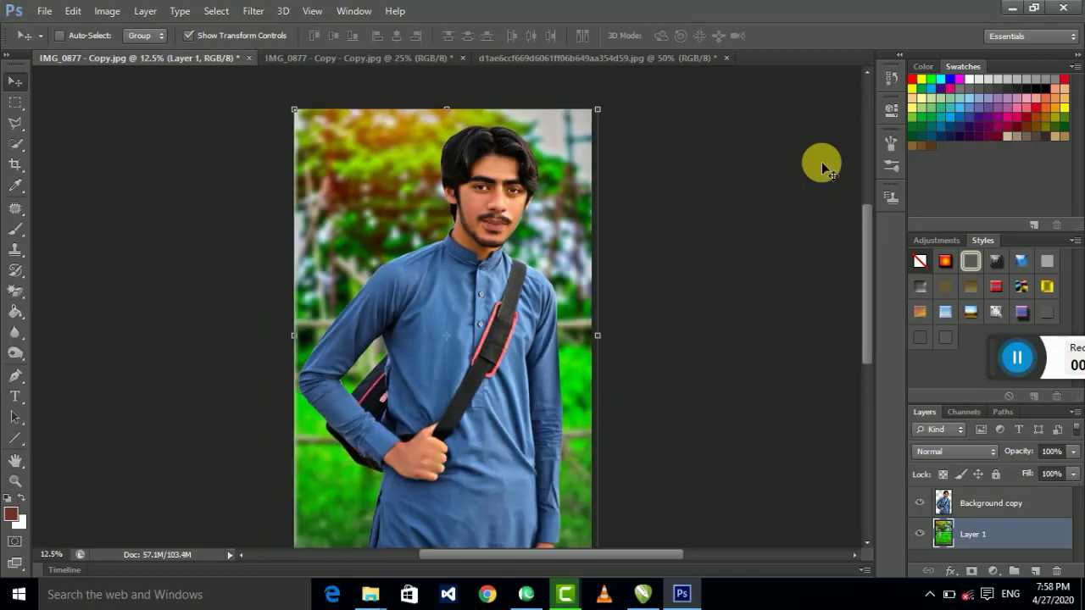
{"action": "key", "text": "ctrl+plus"}
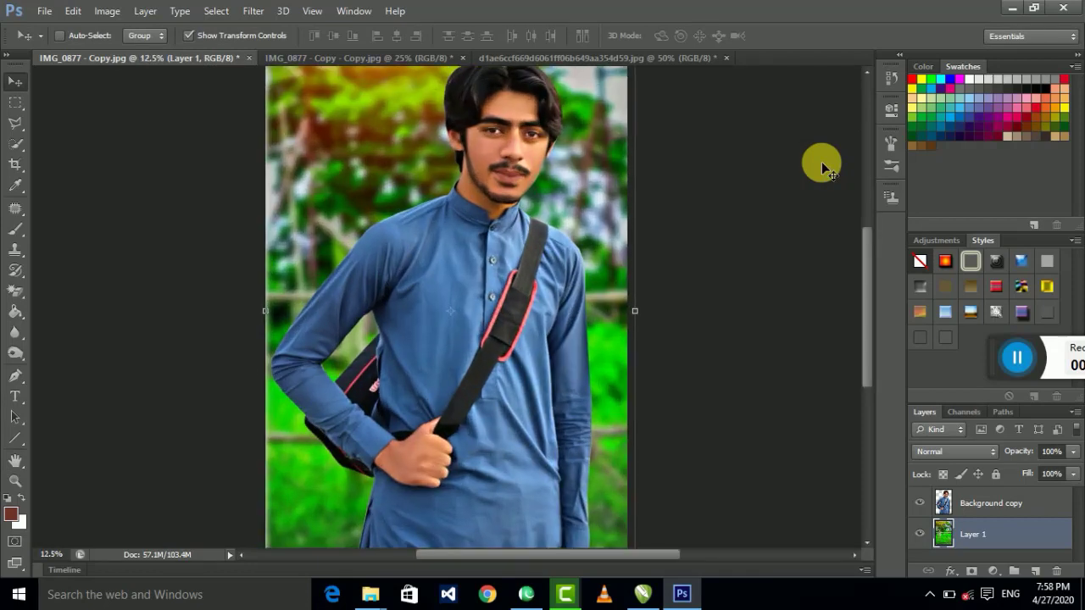
{"action": "key", "text": "ctrl+minus"}
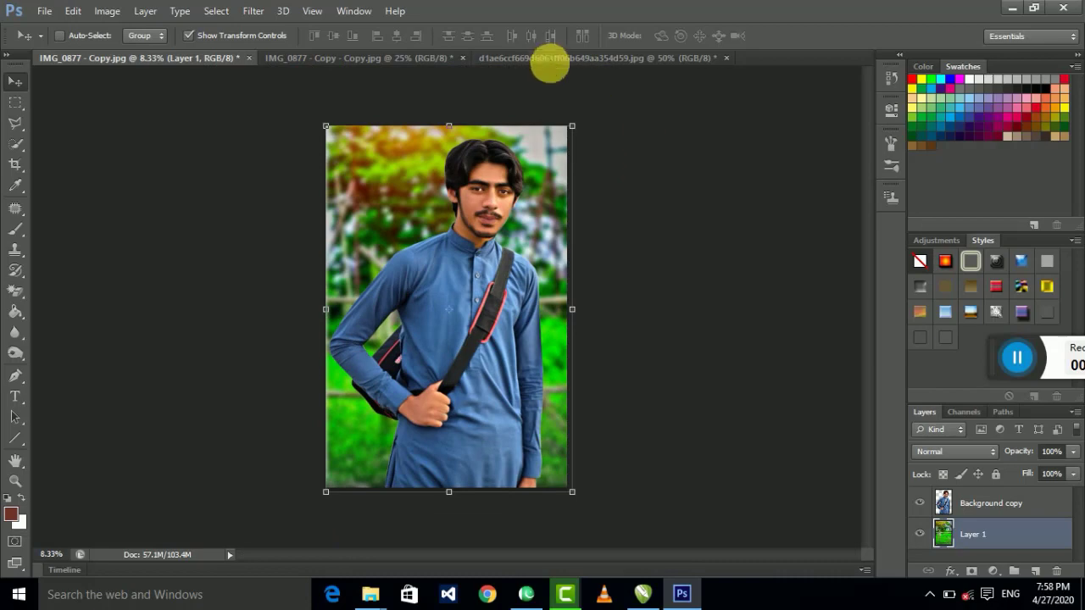
{"action": "left_click", "coordinate": [553, 58]}
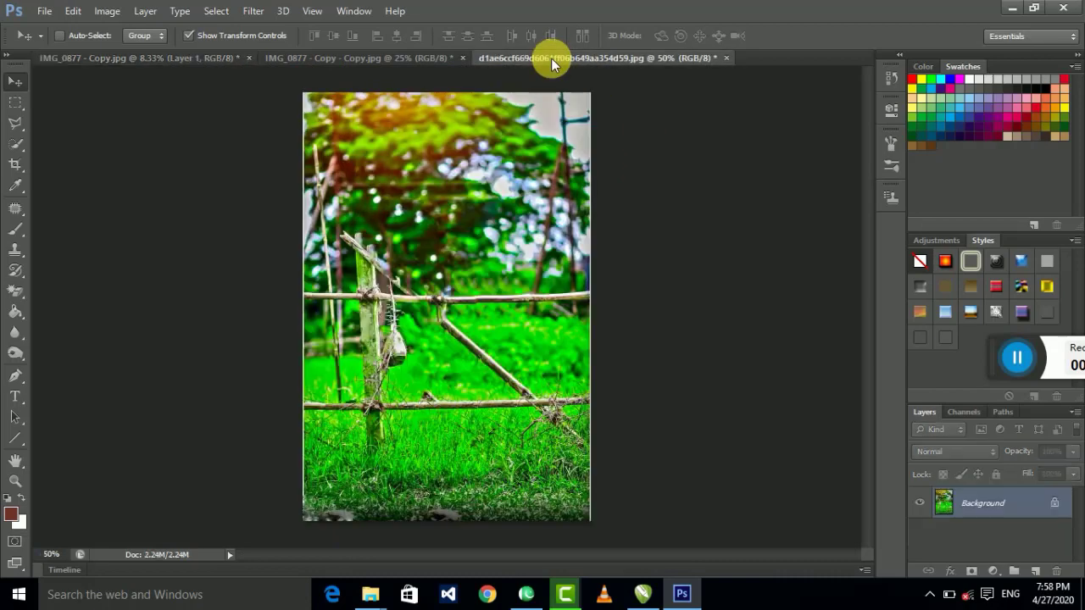
{"action": "left_click", "coordinate": [726, 58]}
{"action": "left_click", "coordinate": [520, 249]}
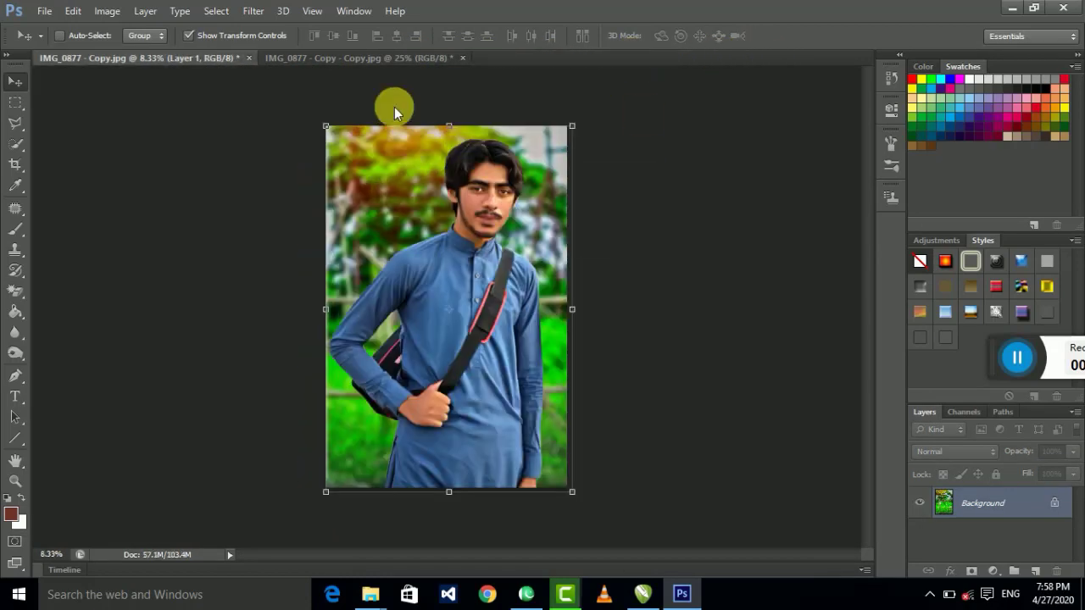
View the original IMG_0877 - Copy - Copy.jpg portrait, then return to the composite.
{"action": "left_click", "coordinate": [379, 61]}
{"action": "scroll", "coordinate": [538, 154], "scroll_direction": "down", "scroll_amount": 2}
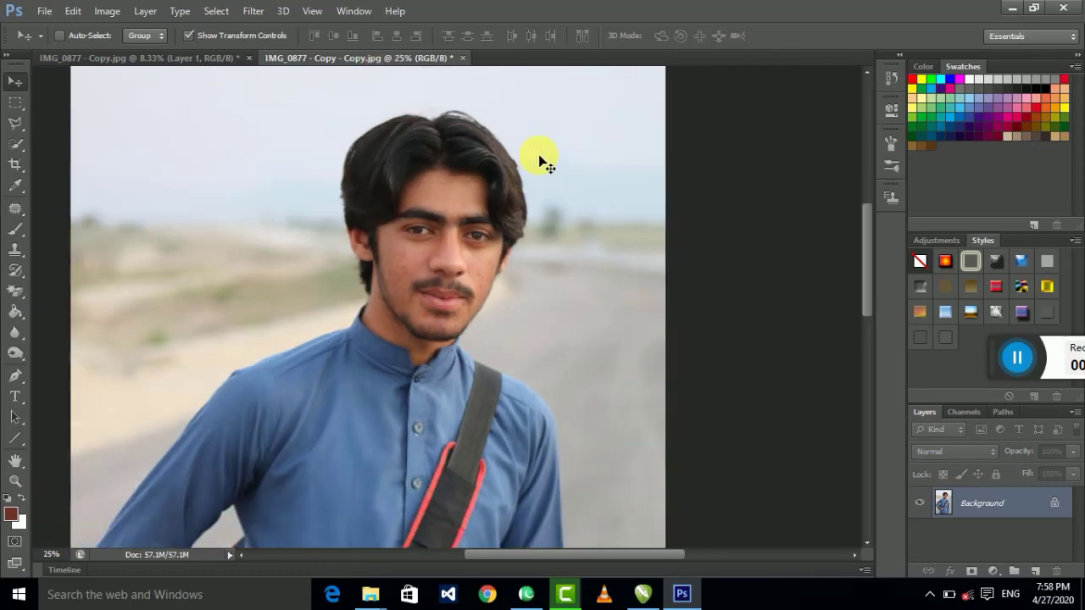
{"action": "scroll", "coordinate": [538, 154], "scroll_direction": "down", "scroll_amount": 1}
{"action": "scroll", "coordinate": [538, 154], "scroll_direction": "up", "scroll_amount": 2}
{"action": "scroll", "coordinate": [538, 154], "scroll_direction": "up", "scroll_amount": 2}
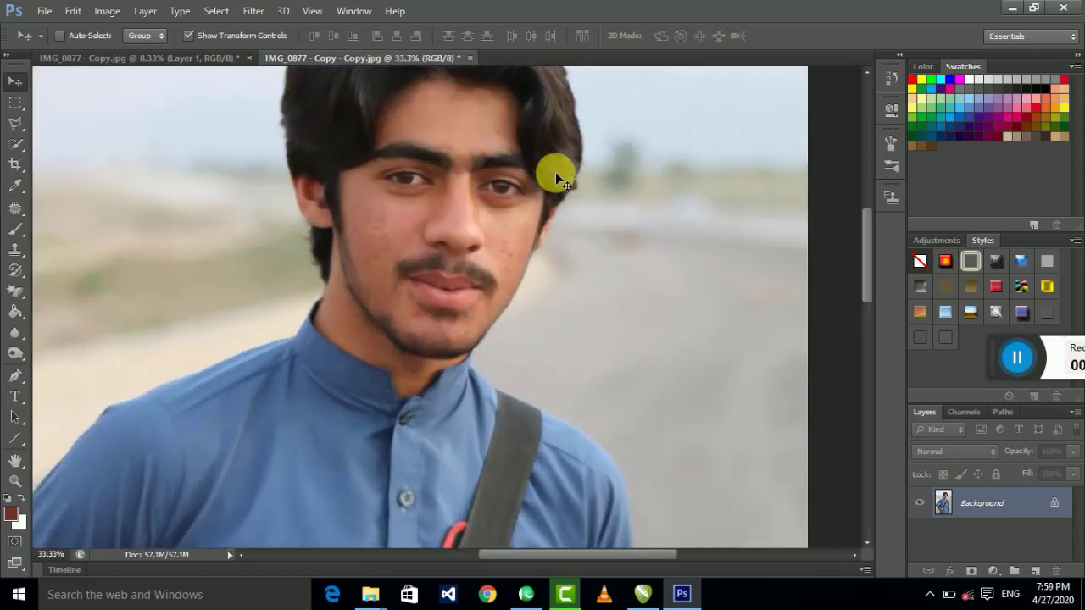
{"action": "scroll", "coordinate": [542, 266], "scroll_direction": "up", "scroll_amount": 3}
{"action": "scroll", "coordinate": [542, 266], "scroll_direction": "left", "scroll_amount": 3}
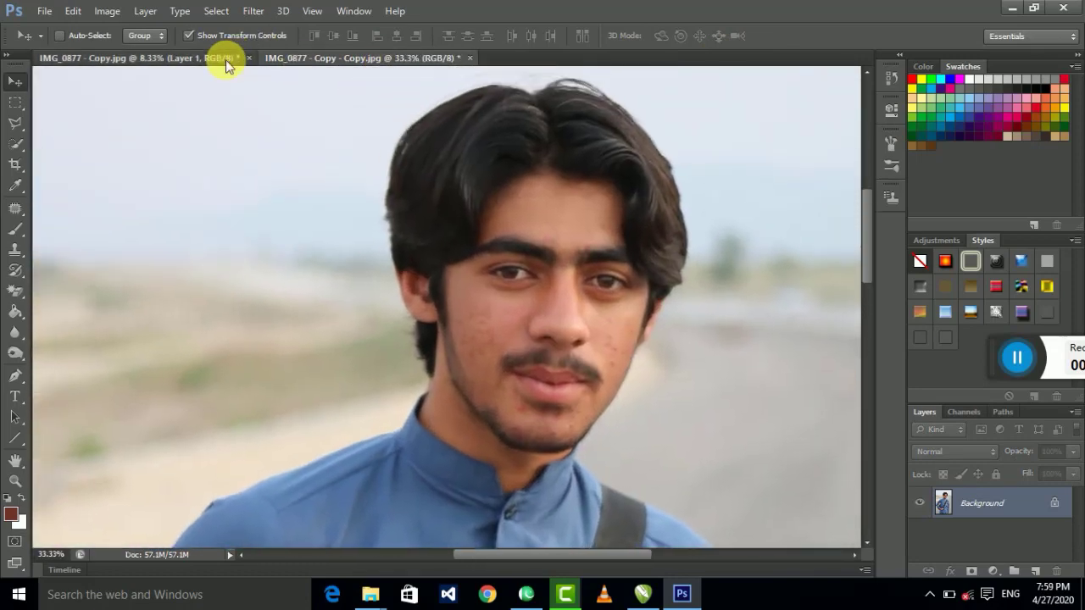
{"action": "left_click", "coordinate": [226, 59]}
{"action": "scroll", "coordinate": [665, 233], "scroll_direction": "up", "scroll_amount": 2}
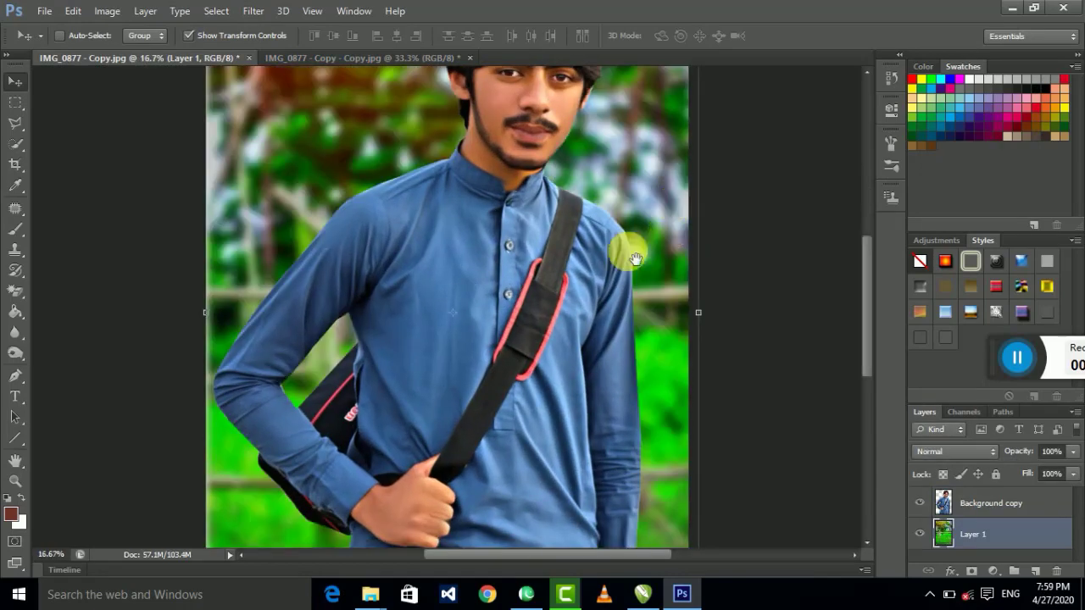
{"action": "scroll", "coordinate": [635, 258], "scroll_direction": "up", "scroll_amount": 2}
{"action": "scroll", "coordinate": [636, 258], "scroll_direction": "right", "scroll_amount": 2}
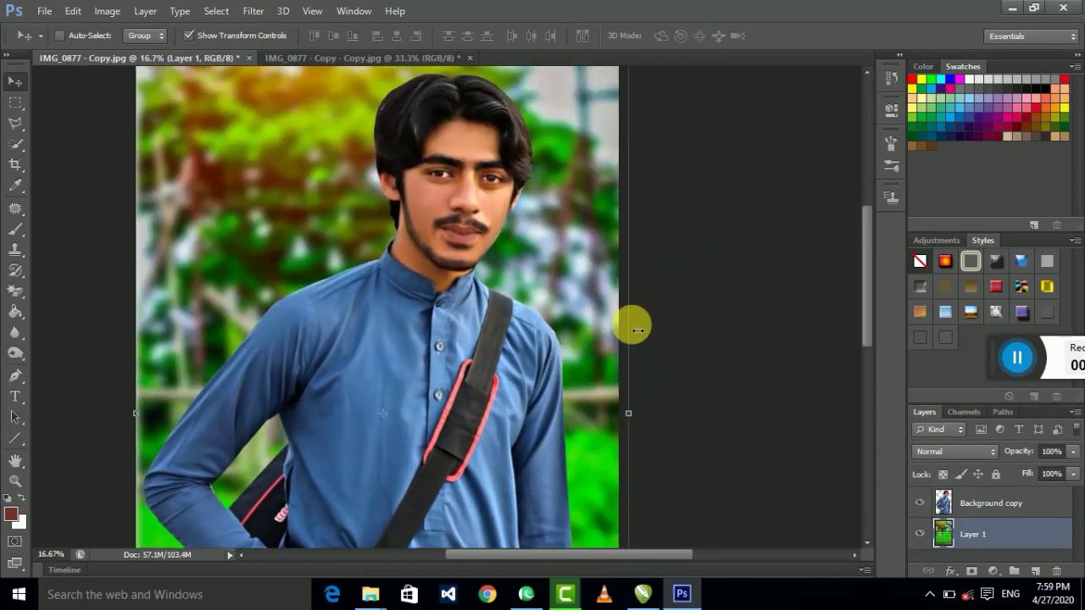